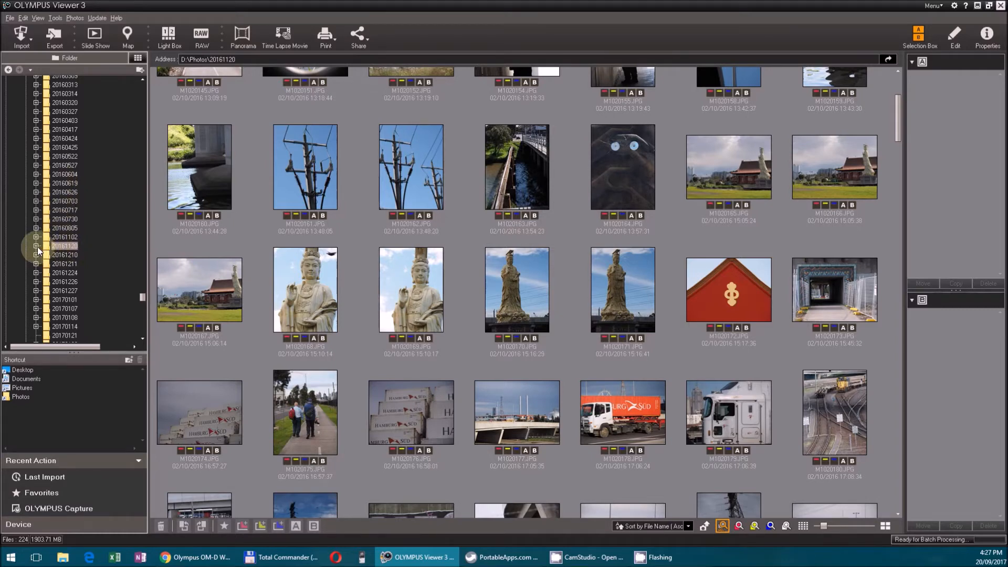
- Add the 20161120 folder to the shortcut list and open it from there
left_click(36, 246)
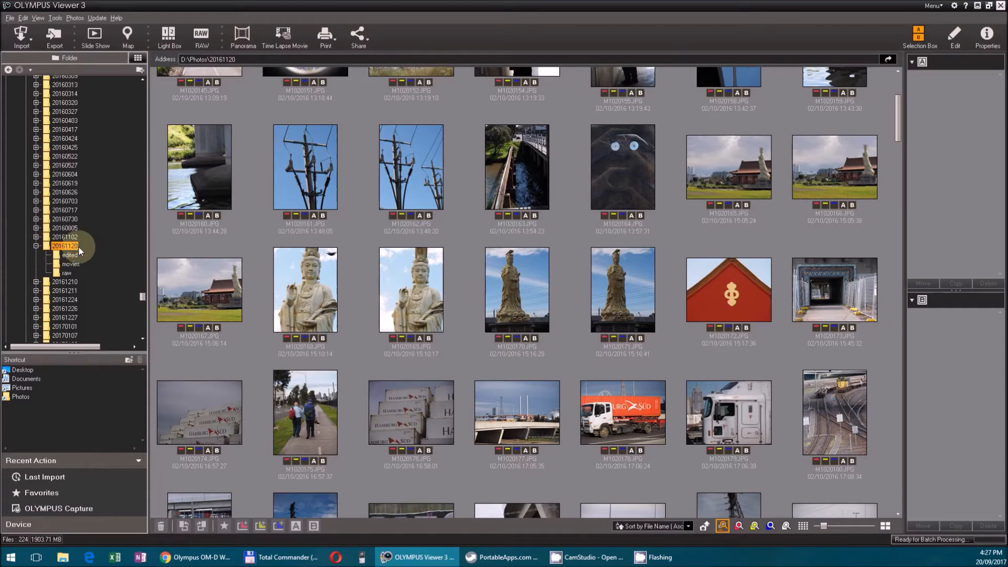
left_click(35, 246)
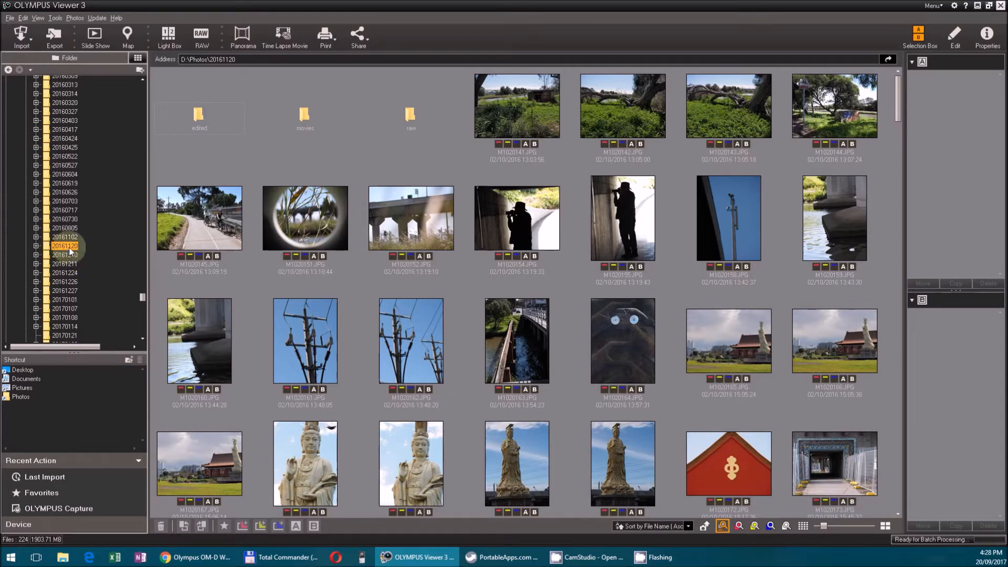
left_click(130, 361)
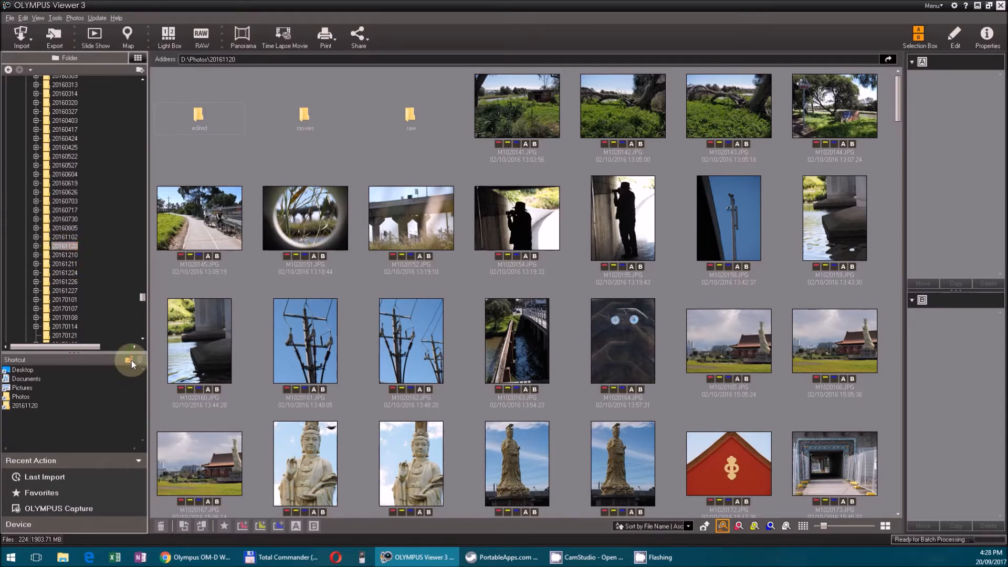
left_click(24, 406)
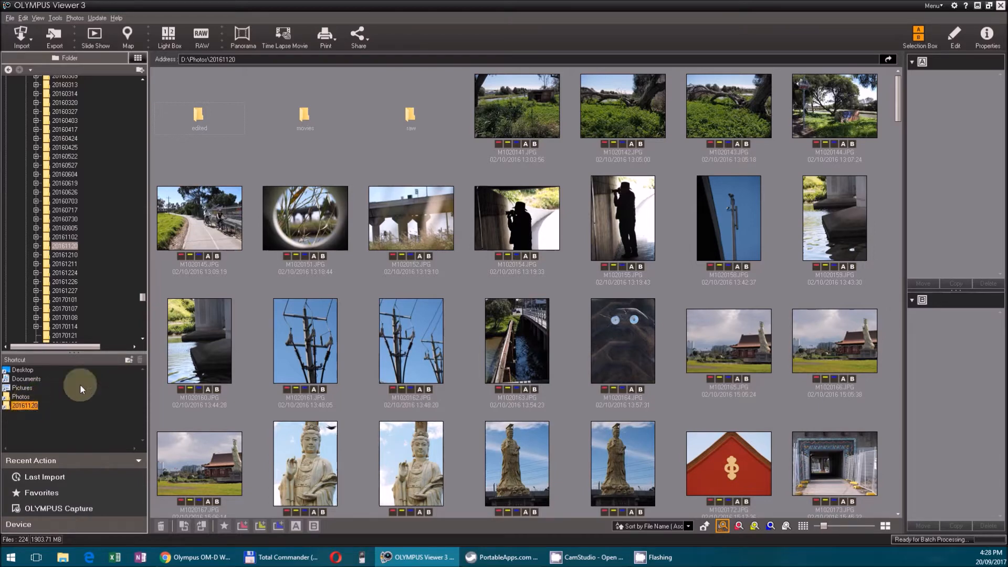
- Delete the 20161120 folder's shortcut from the shortcut list
left_click(133, 358)
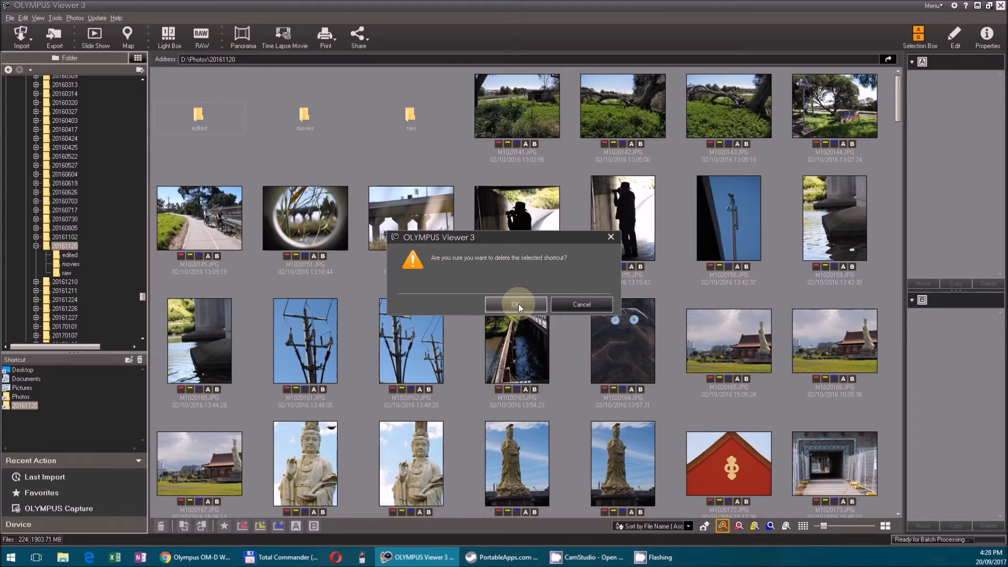
left_click(517, 304)
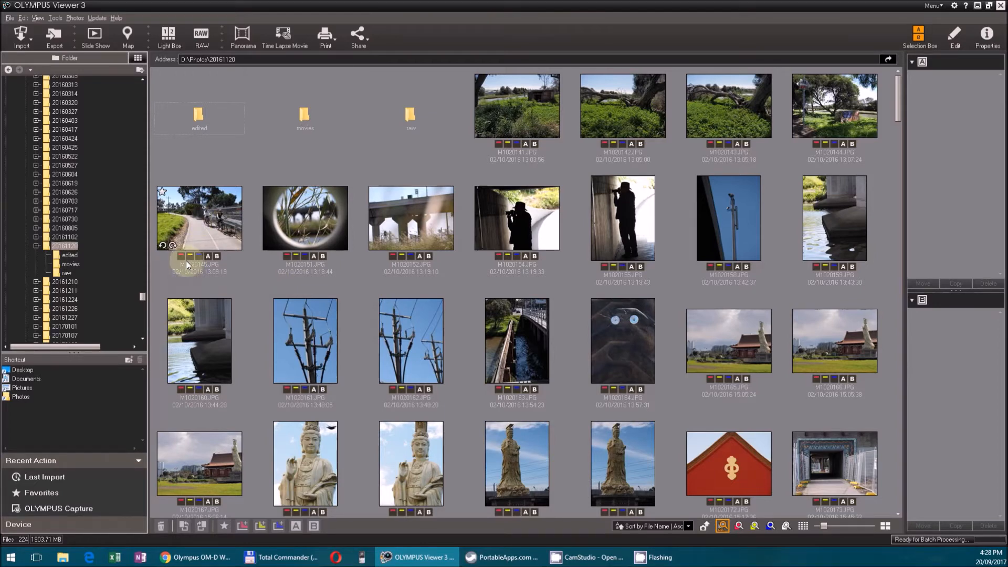
- Apply the red color mark to photos M1020160.JPG, M1020161.JPG and M1020162.JPG
scroll(194, 255, "down", 3)
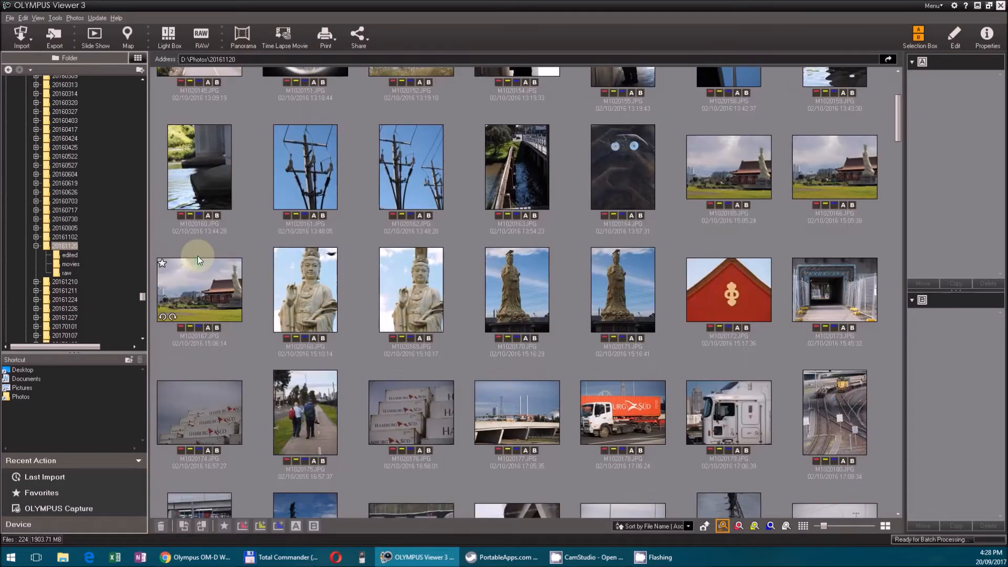
left_click(179, 214)
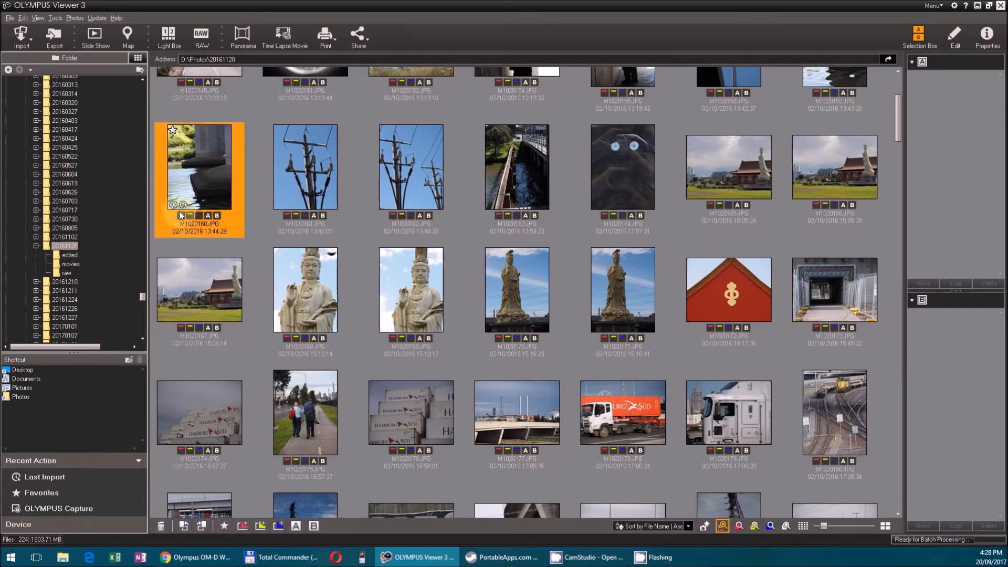
left_click(180, 216)
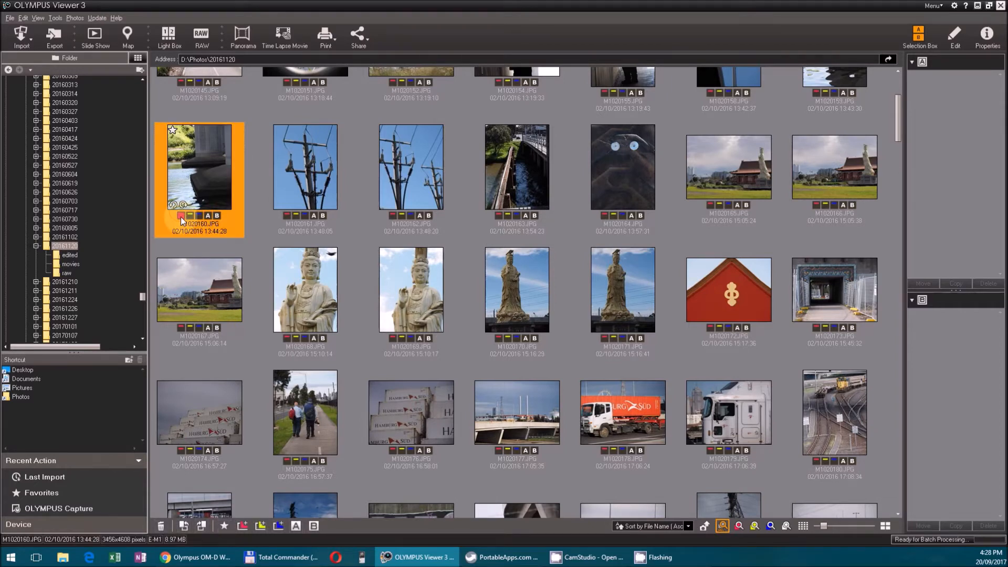
left_click(286, 215)
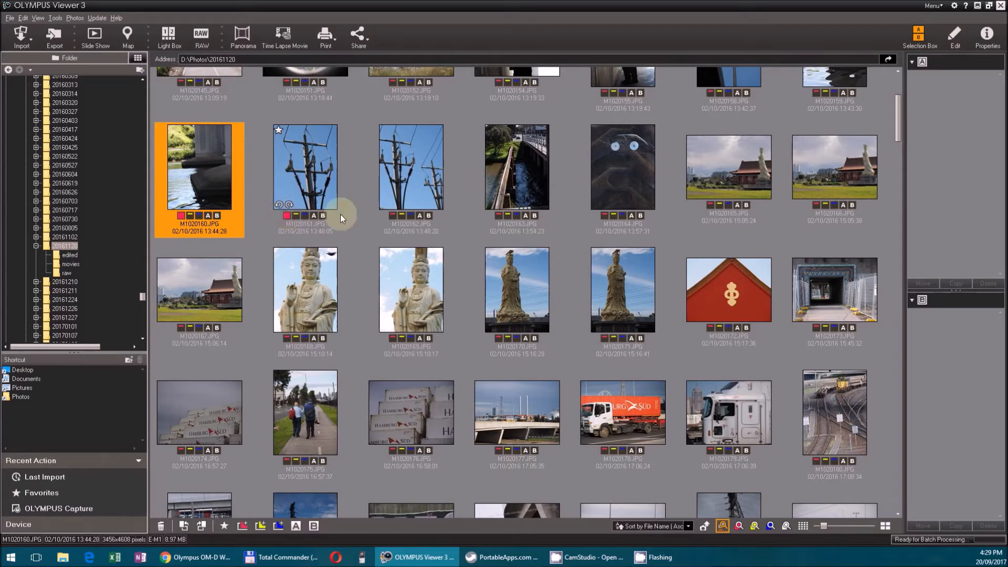
left_click(393, 215)
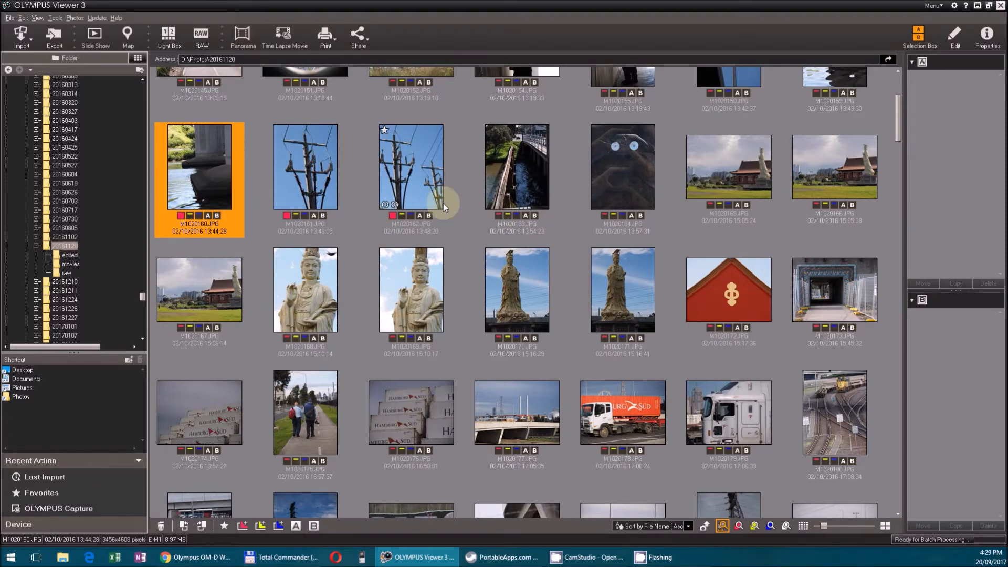
- Mark photos M1020163.JPG and M1020164.JPG yellow, and M1020165.JPG and M1020166.JPG blue
left_click(508, 216)
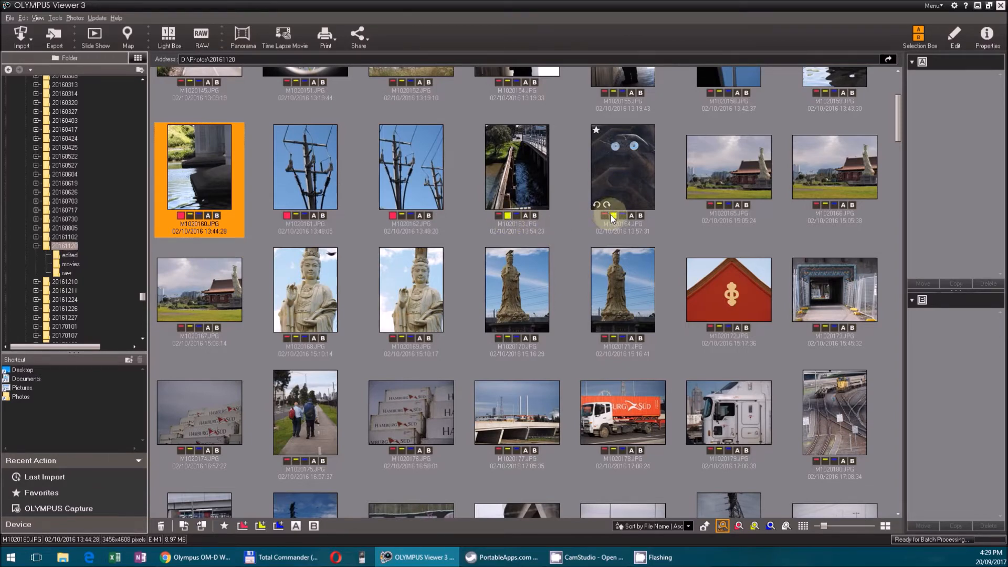
left_click(729, 204)
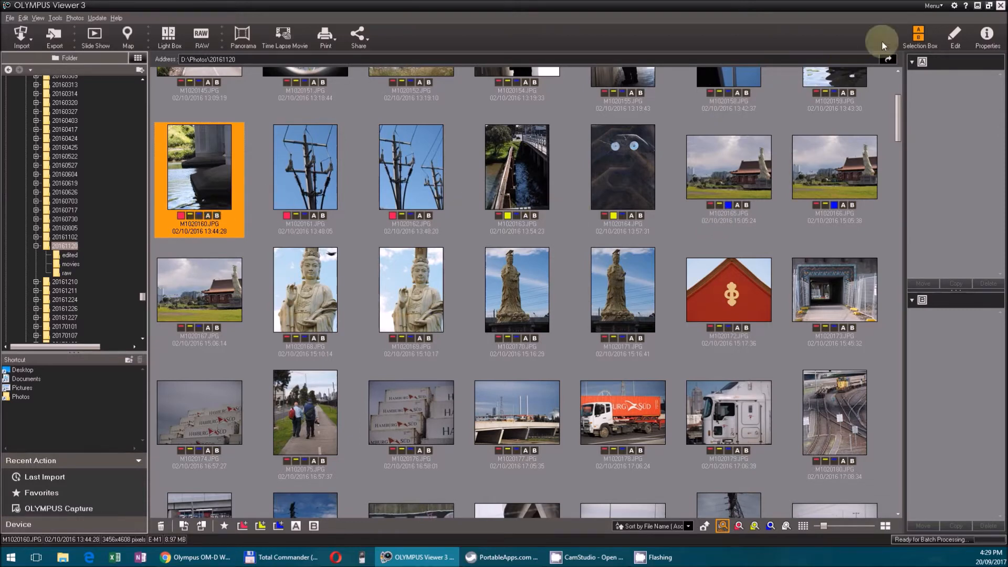
- Add the two statue photos M1020168.JPG and M1020169.JPG to selection box A
left_click(919, 35)
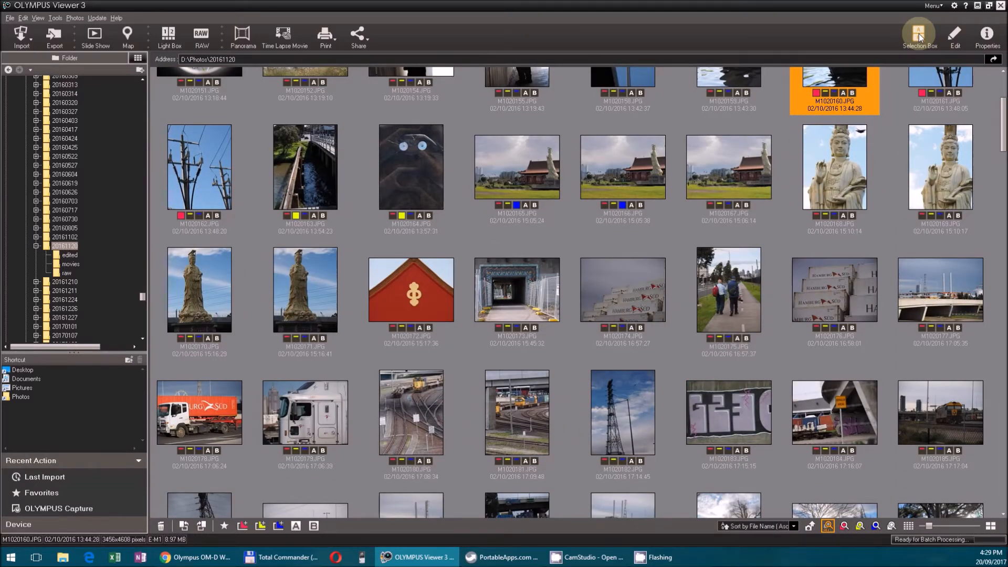
left_click(919, 35)
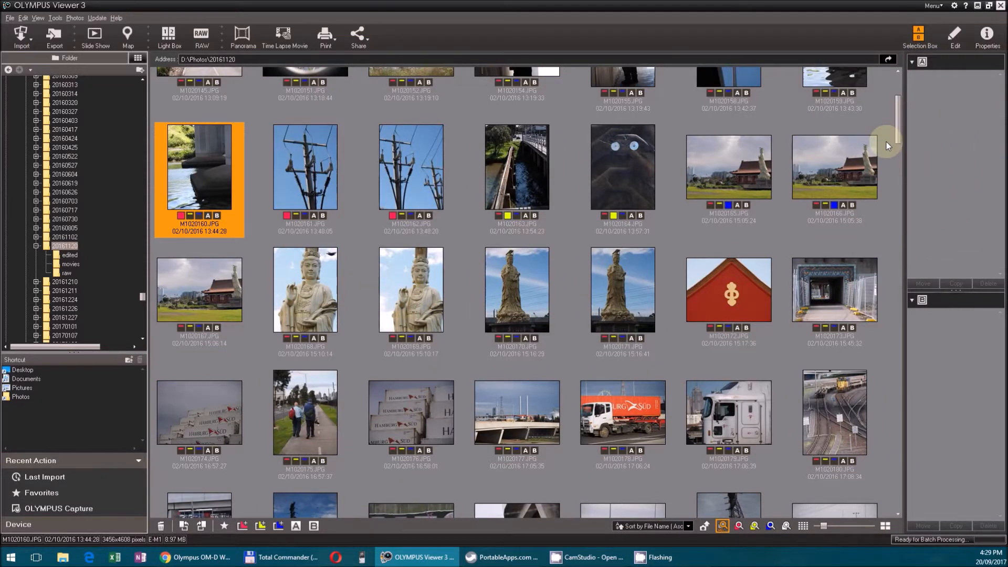
scroll(886, 141, "down", 3)
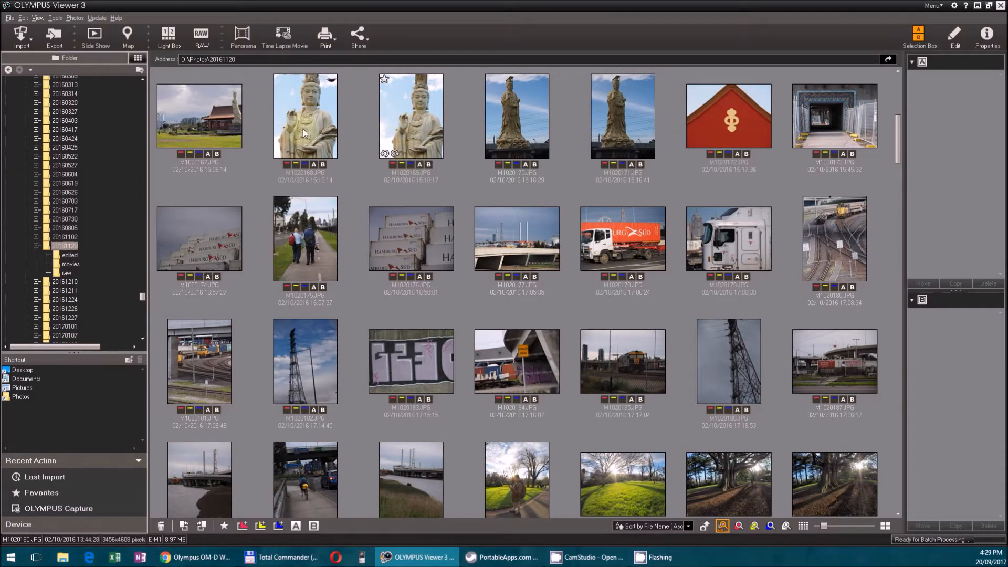
left_click(314, 164)
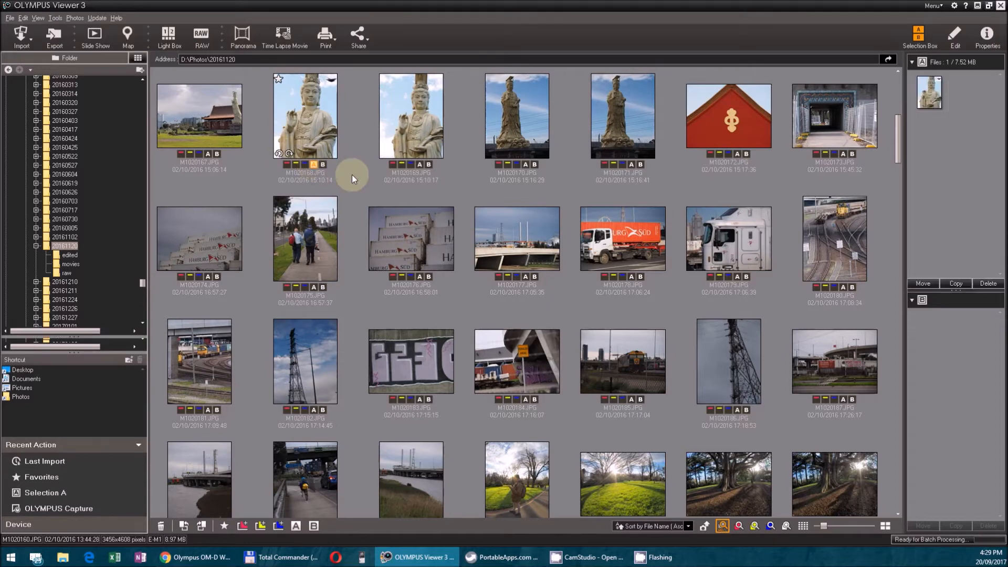
left_click(420, 164)
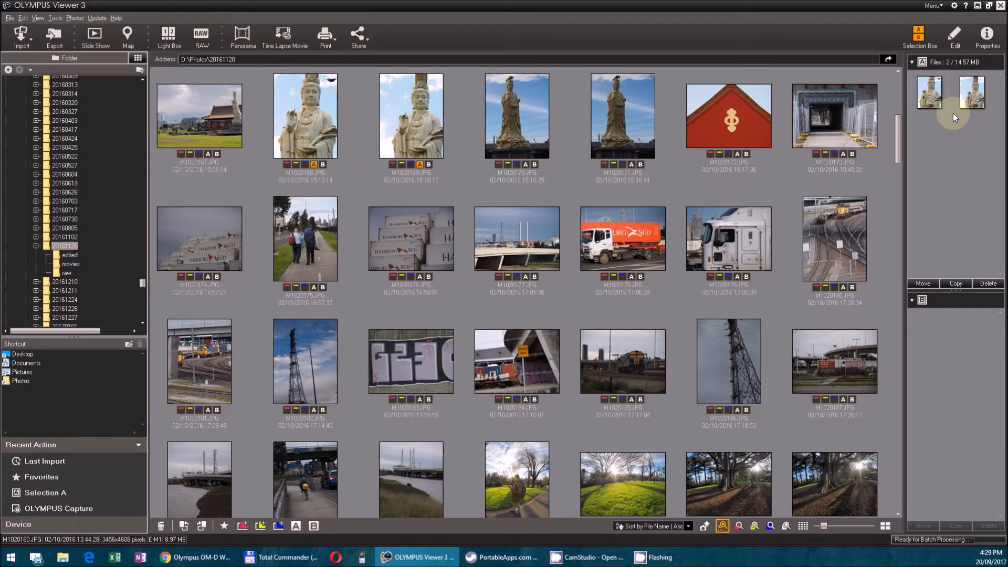
- Open the destination folder choice for moving the photos in selection box A, and cancel it
left_click(927, 283)
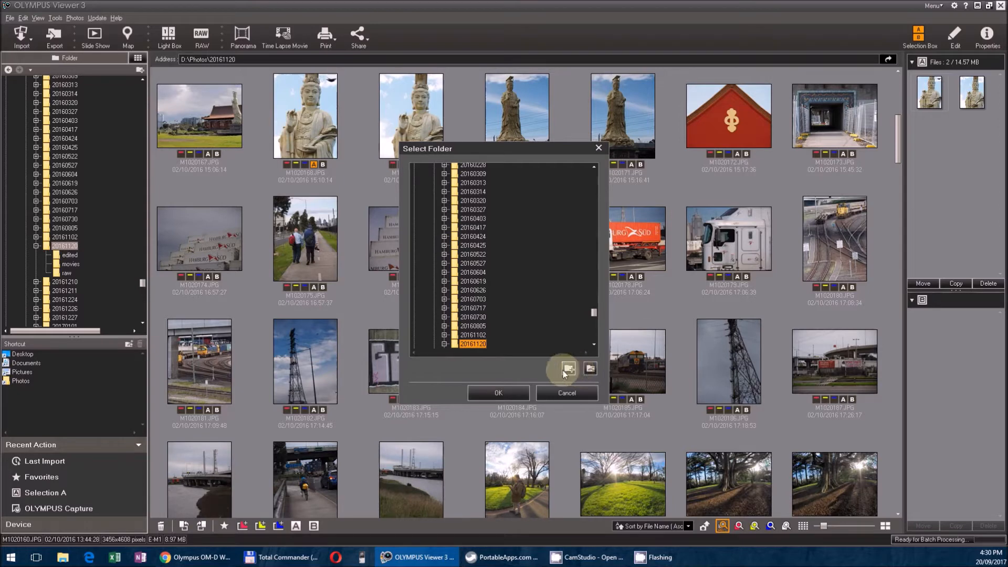
left_click(568, 391)
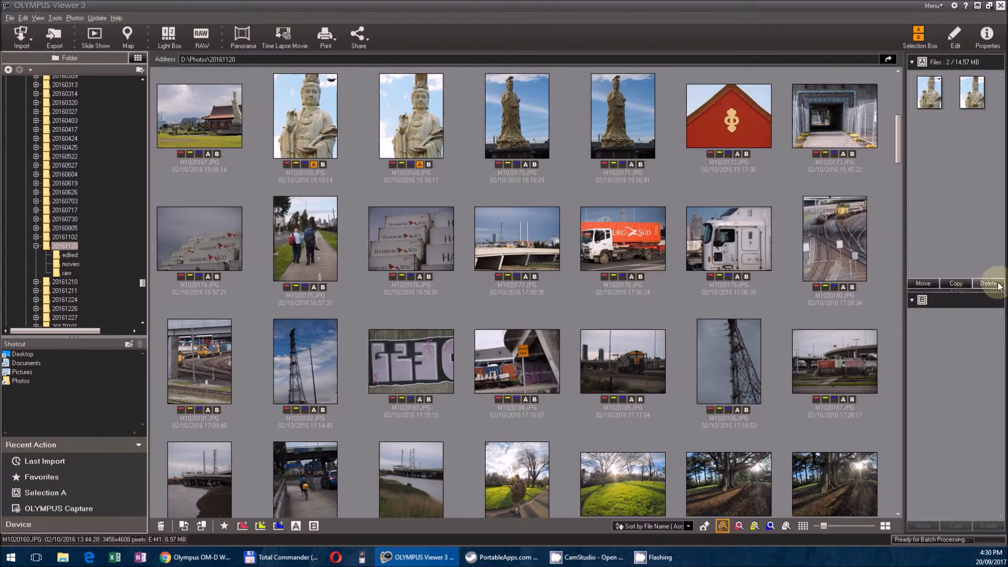
left_click(263, 174)
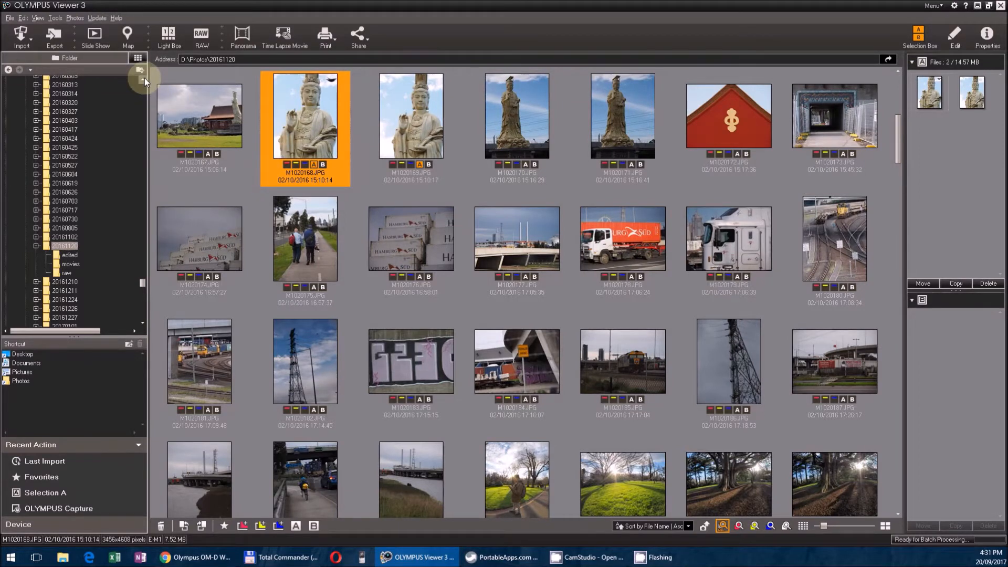
scroll(342, 131, "up", 3)
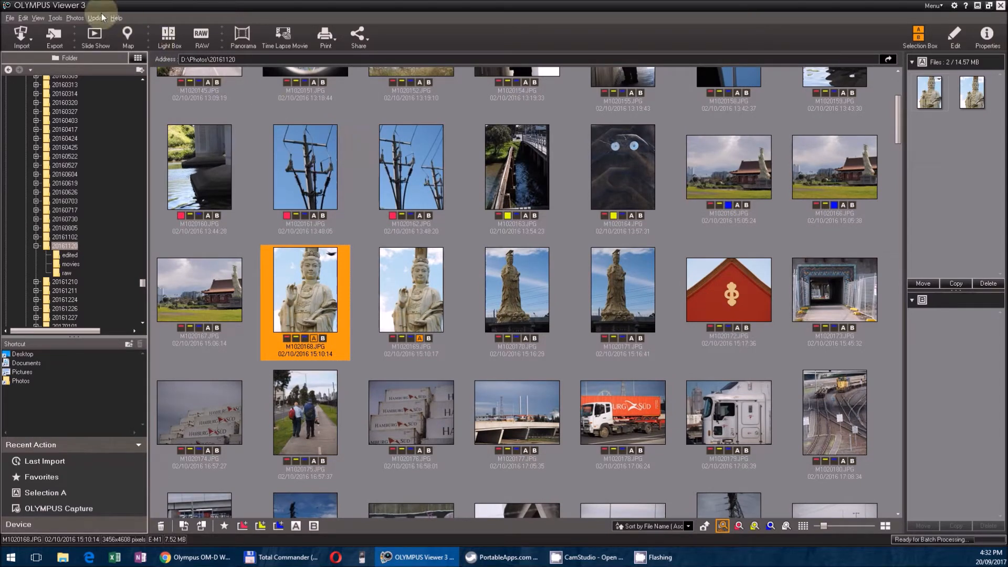
- Open the program options and examine the available modes and the Basic, Start-up, Display, Format and Slide Show settings
left_click(55, 18)
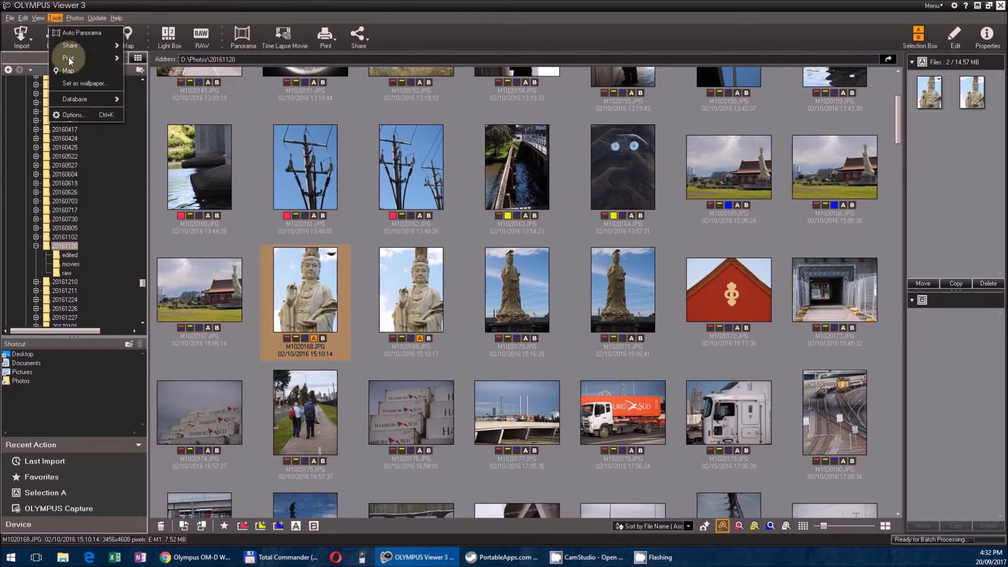
left_click(79, 115)
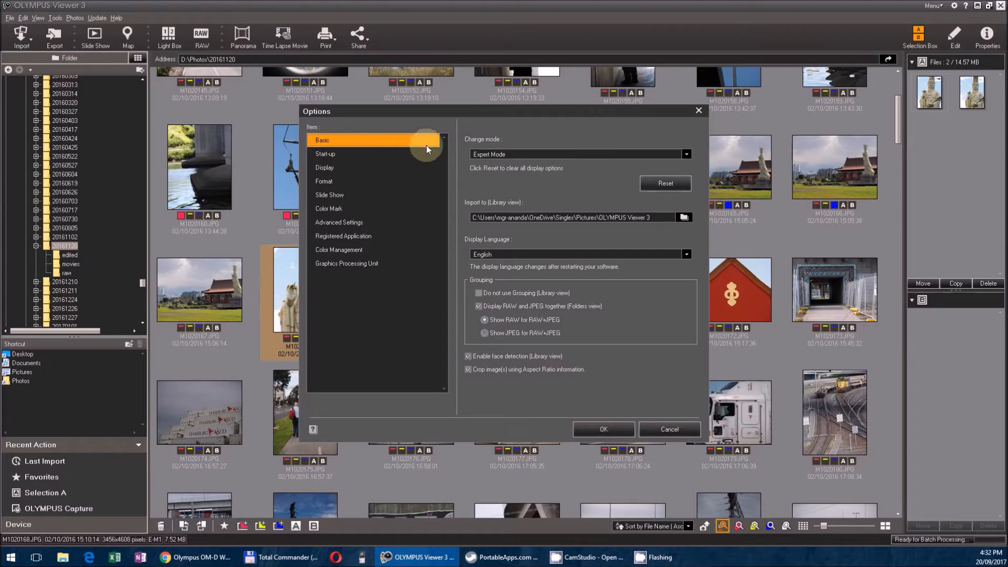
left_click(483, 156)
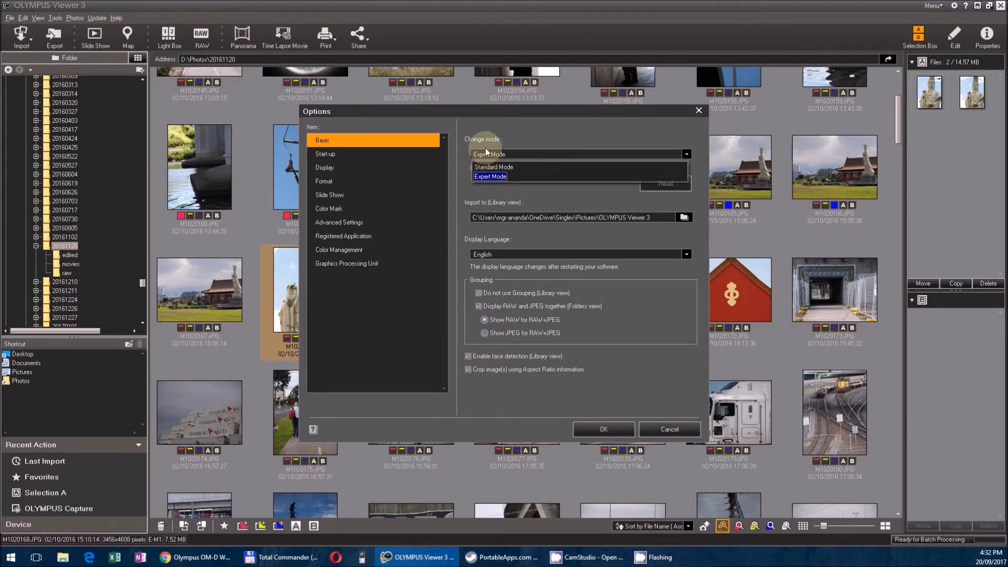
left_click(491, 141)
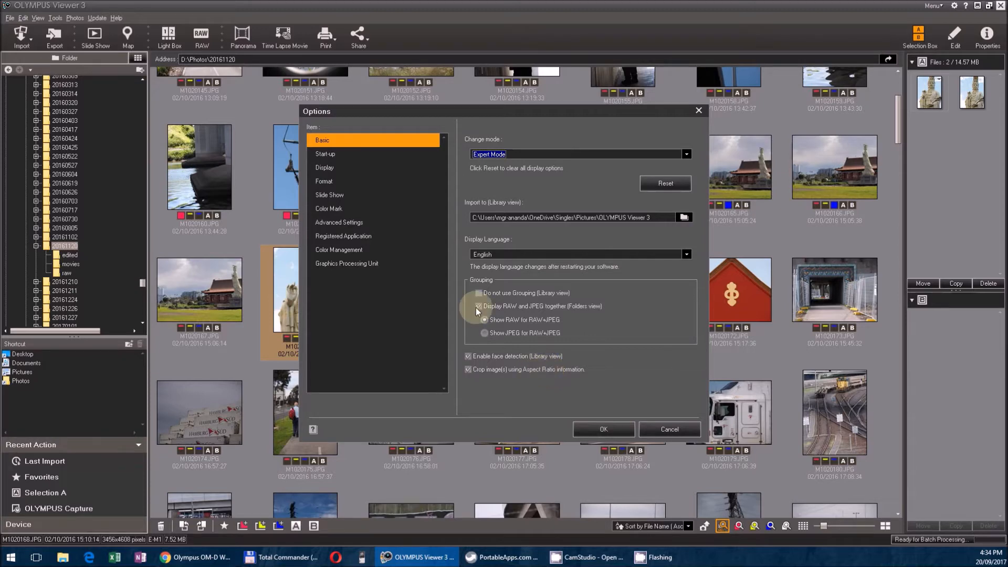
left_click(329, 153)
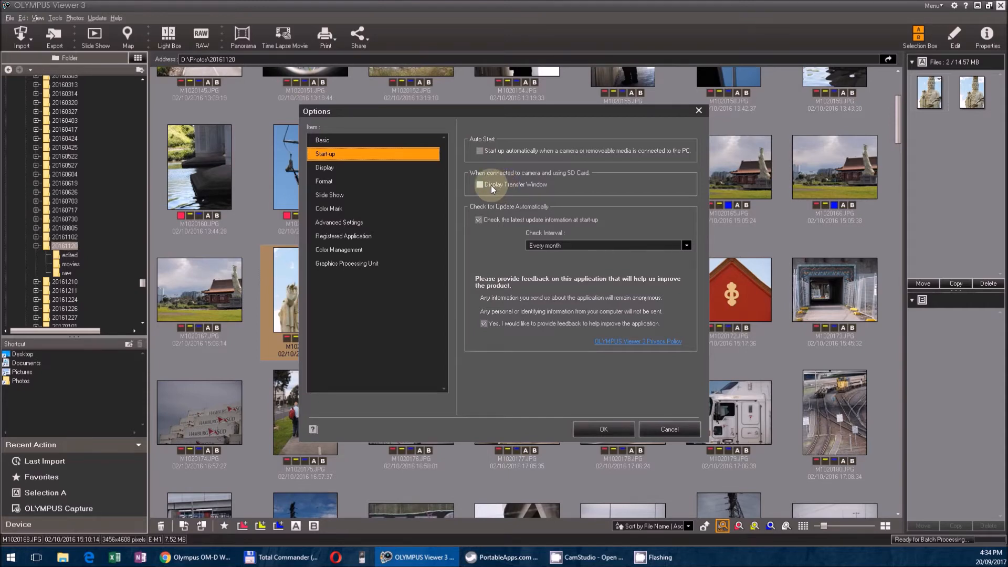
left_click(325, 168)
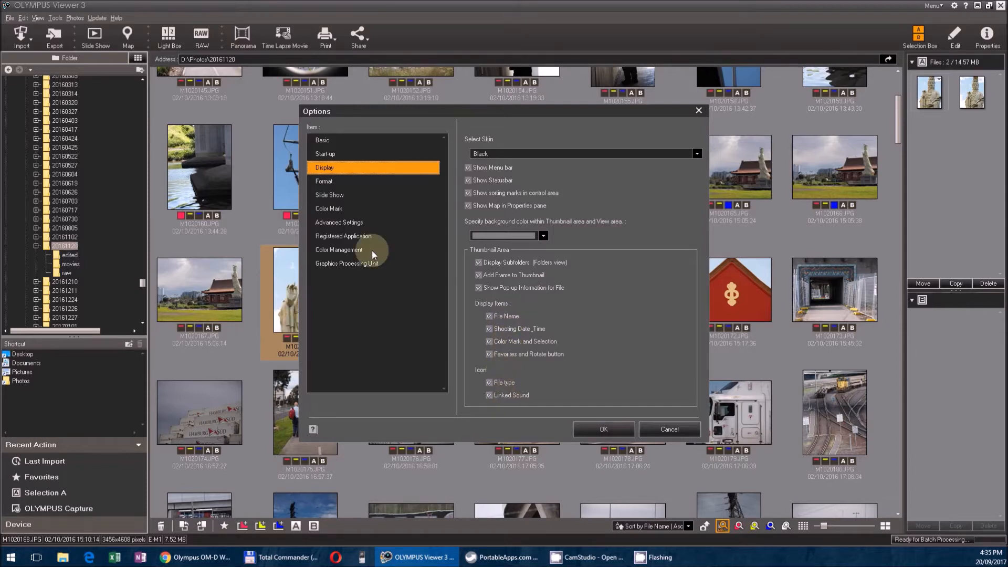
left_click(324, 182)
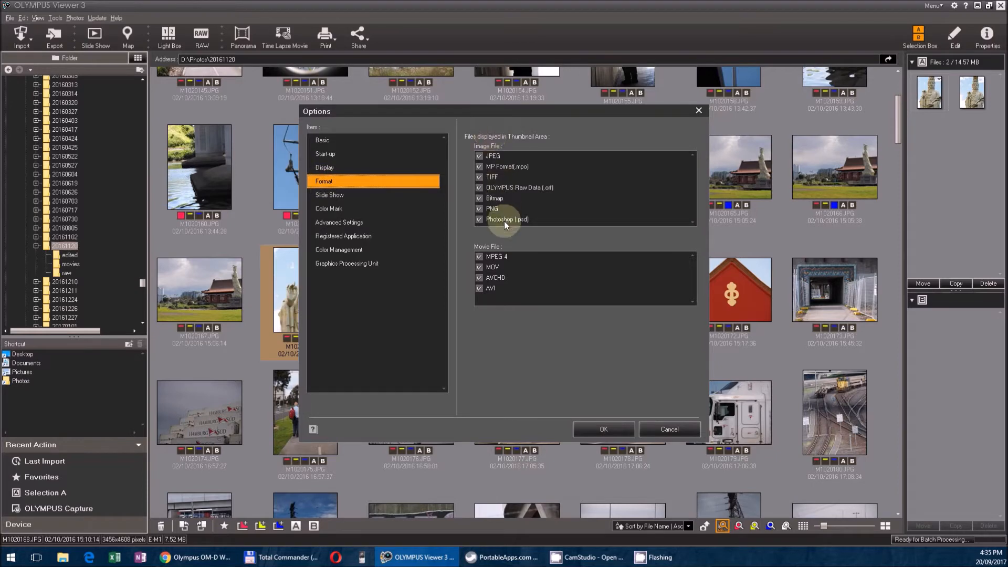
left_click(332, 198)
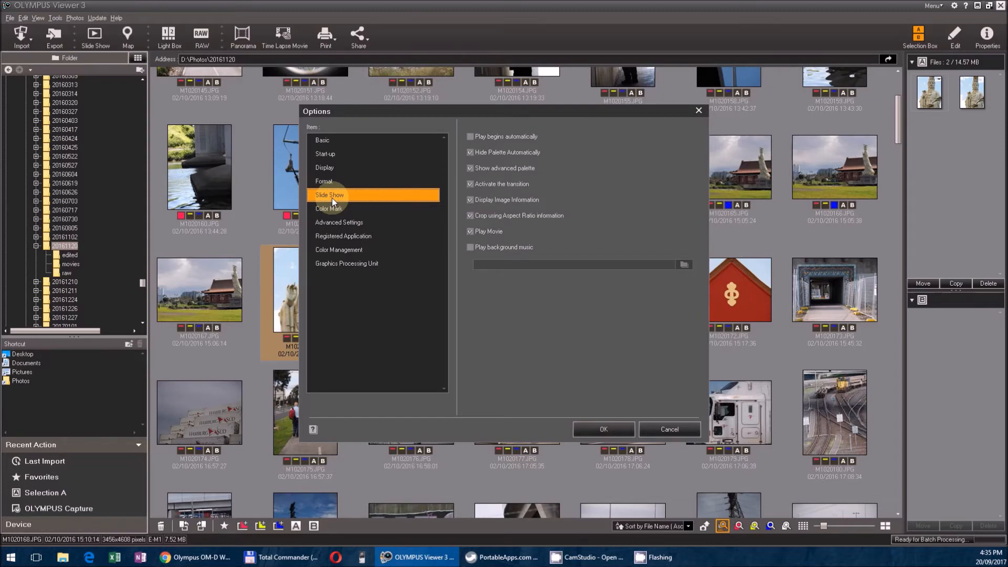
- In the color mark options, rename color mark 1 as "Important"
left_click(331, 209)
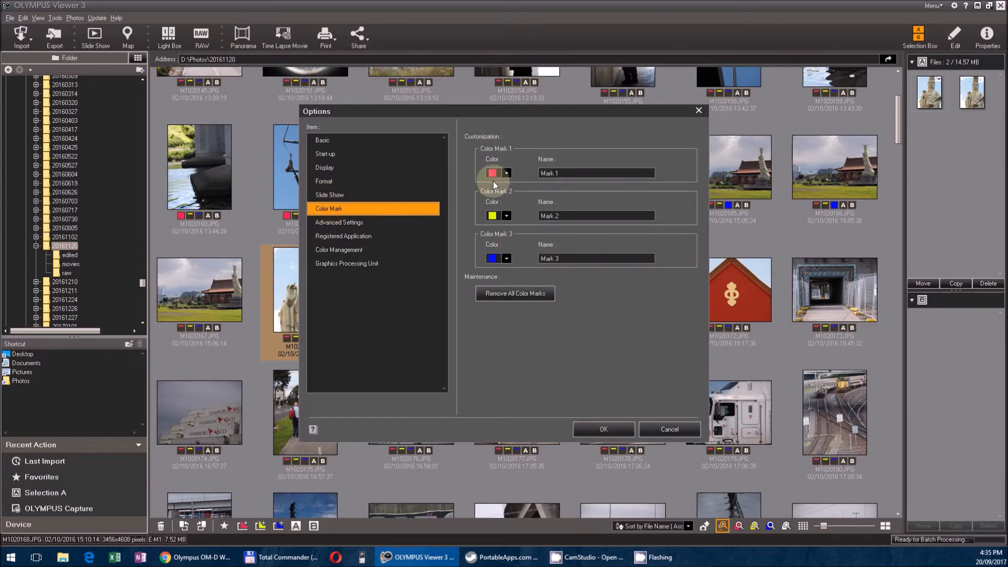
left_click(506, 174)
left_click(506, 174)
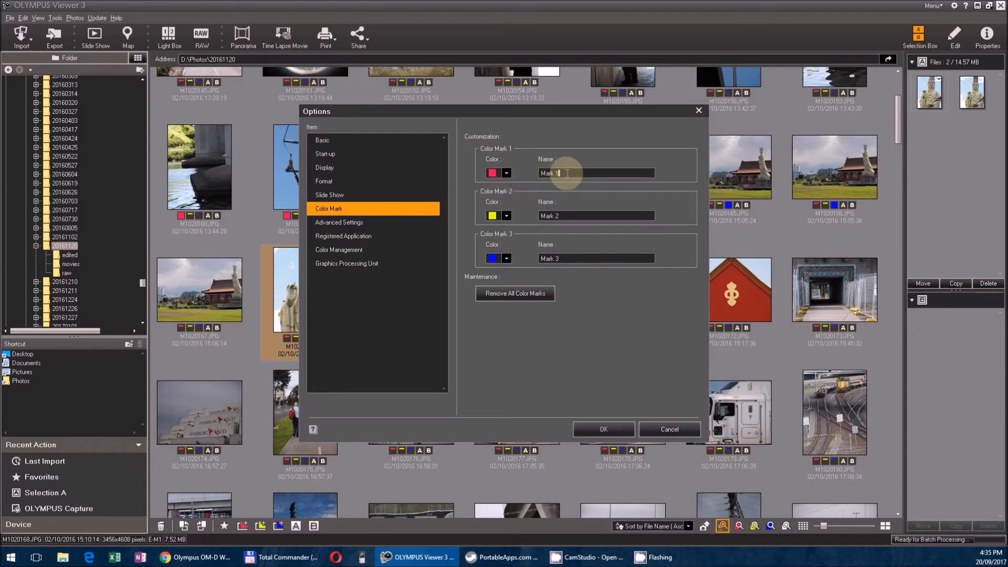
left_click_drag(567, 173, 536, 172)
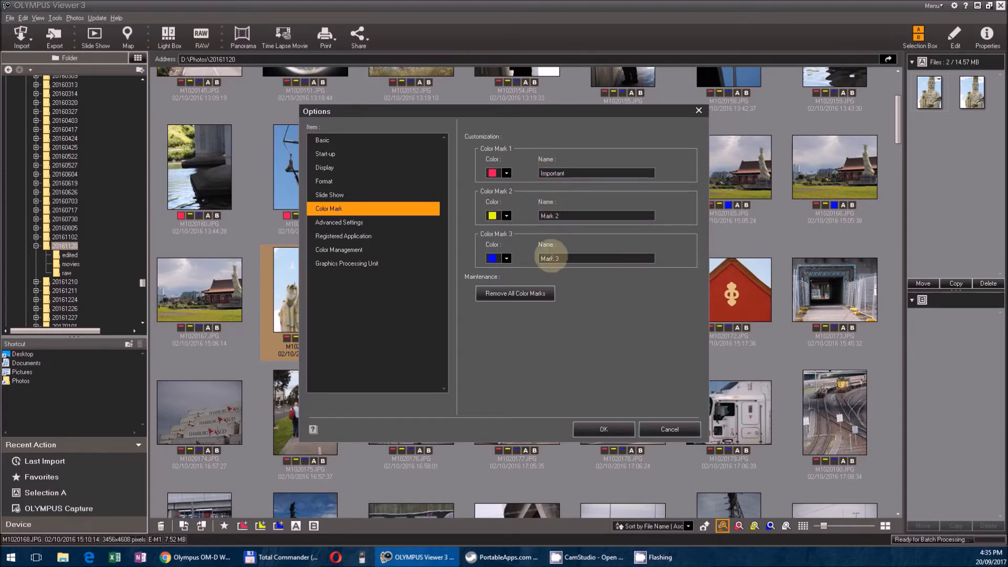
- Rename color mark 3 as "Waiting to be deleted" and color mark 2 as "So So"
left_click_drag(546, 258, 531, 257)
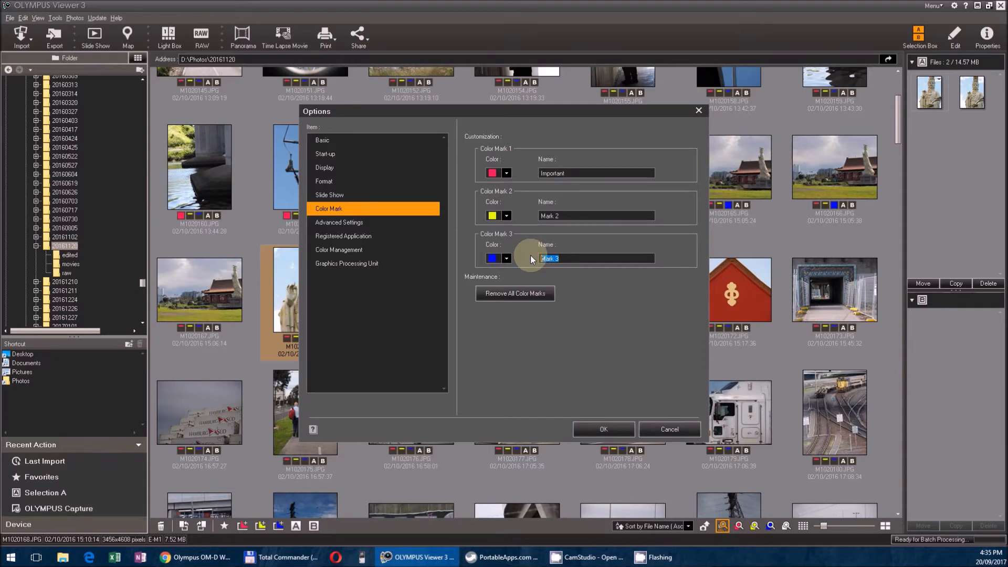
type("Waiti8ning to be deleted")
left_click_drag(562, 215, 530, 215)
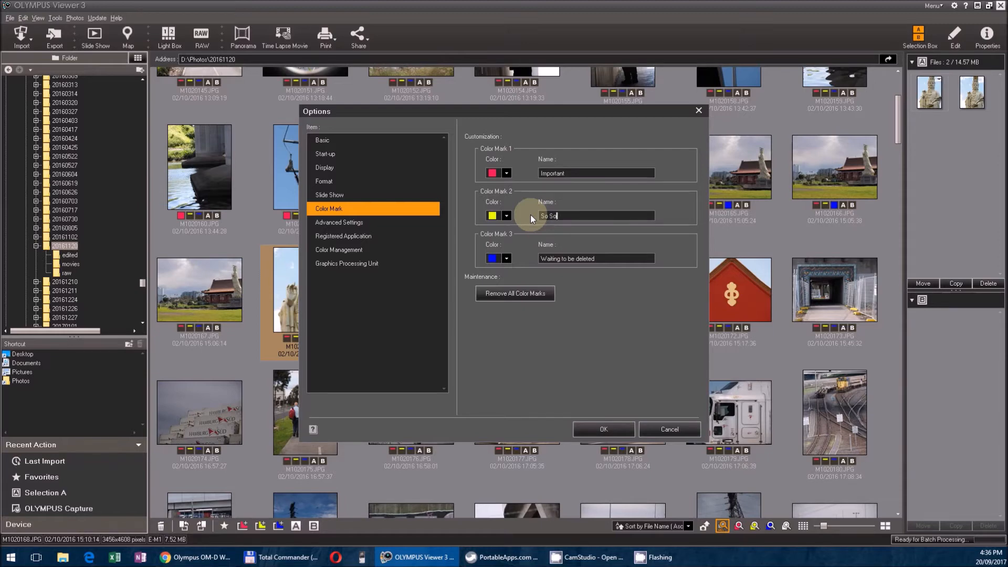
- Examine the Advanced Settings options, including the database location, and the Registered Application options
left_click(342, 225)
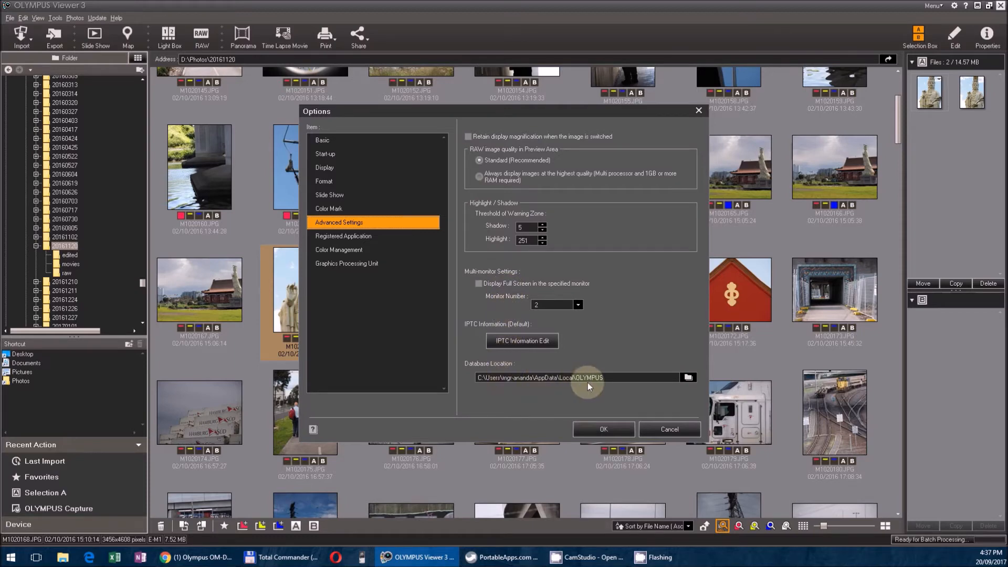
left_click(603, 377)
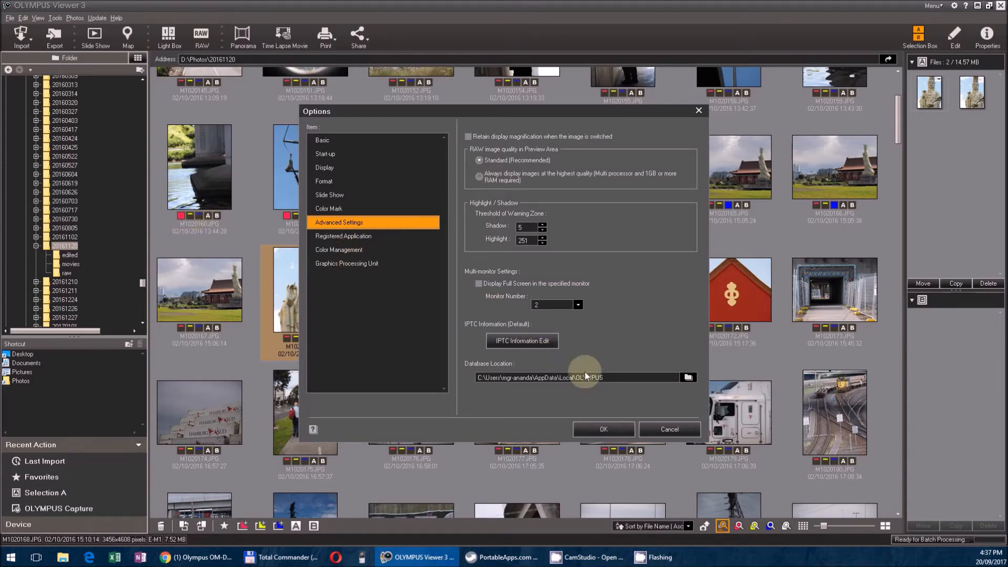
left_click(363, 237)
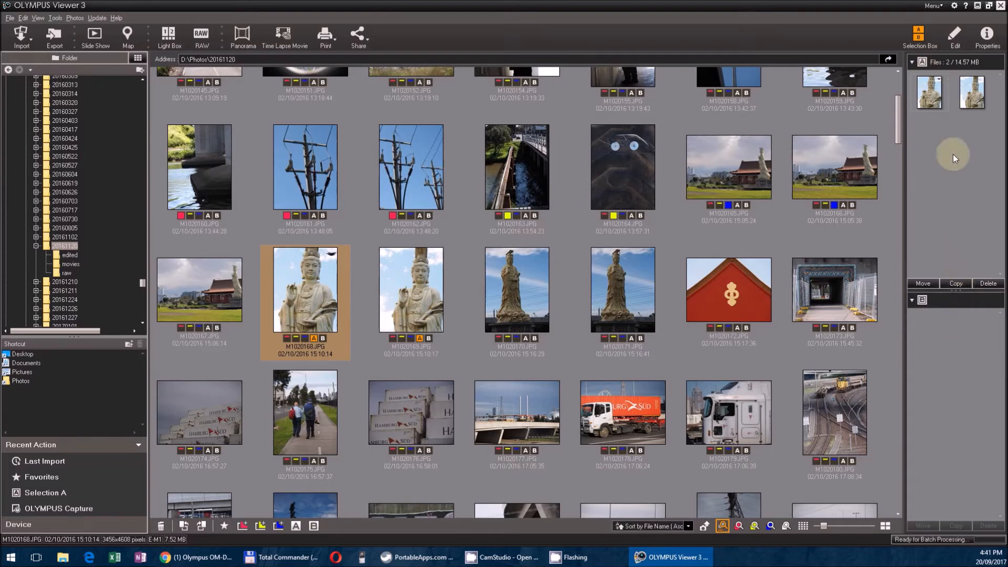
- Hide the selection boxes and display the properties of photo M1020168.JPG
left_click(917, 37)
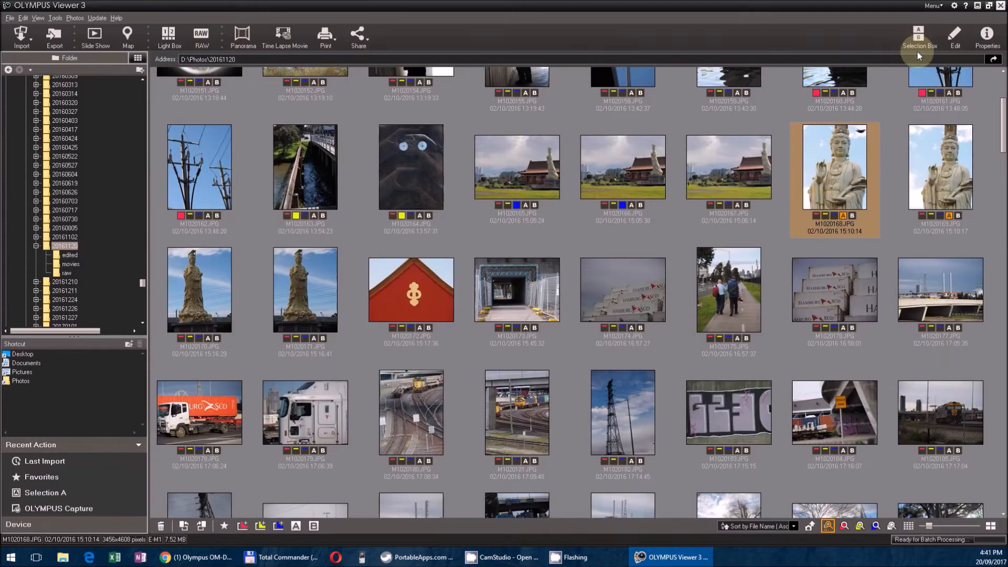
left_click(988, 37)
left_click(754, 166)
left_click(822, 161)
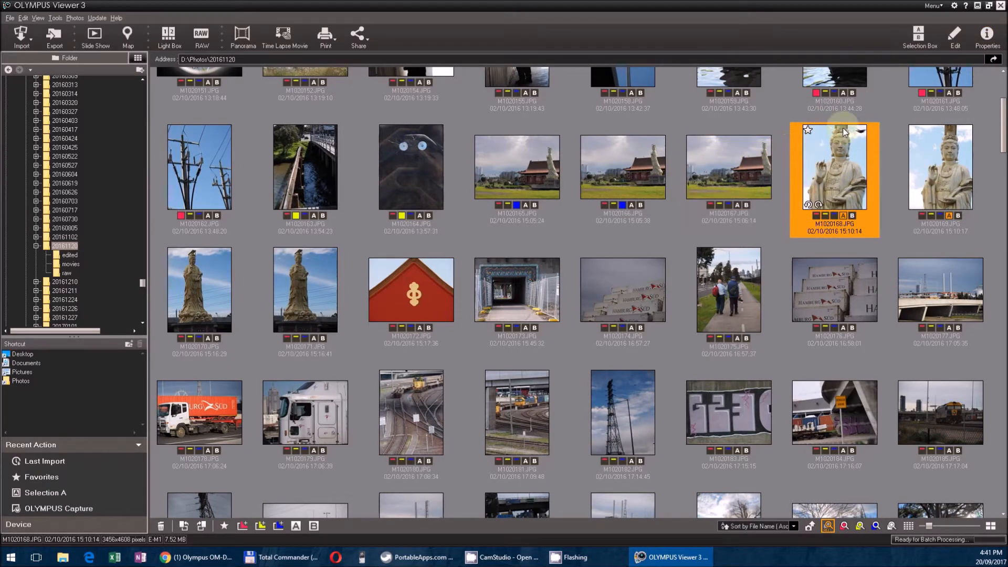
left_click(988, 35)
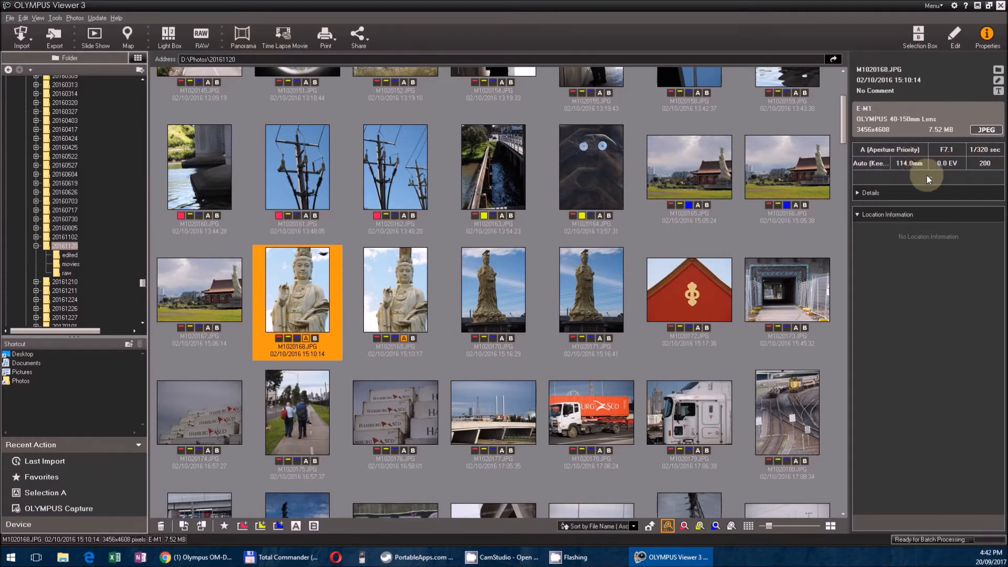
- Expand the photo's details and examine the histogram, Exif, Image Information and Shooting Information sections
left_click(871, 192)
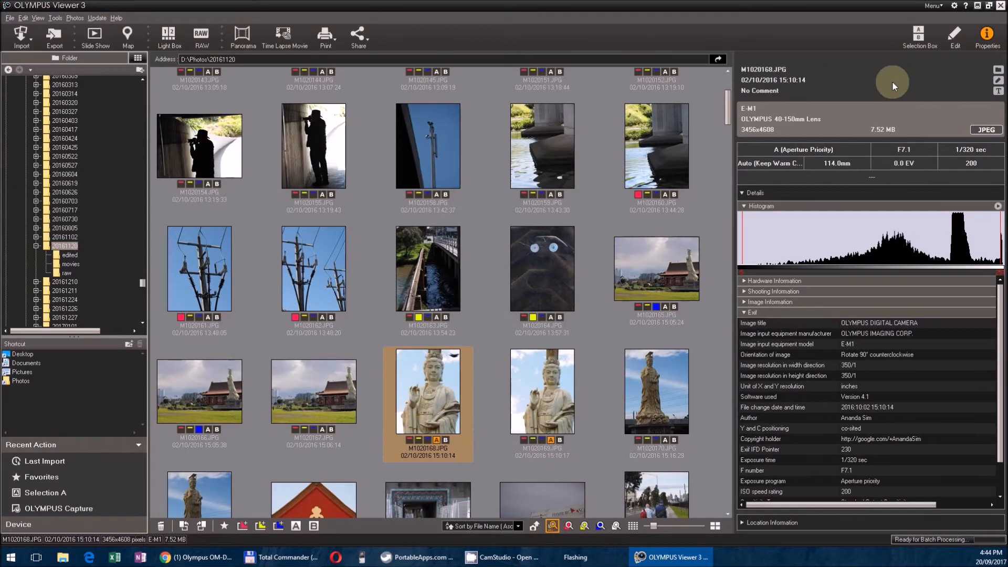
left_click(743, 313)
left_click(744, 303)
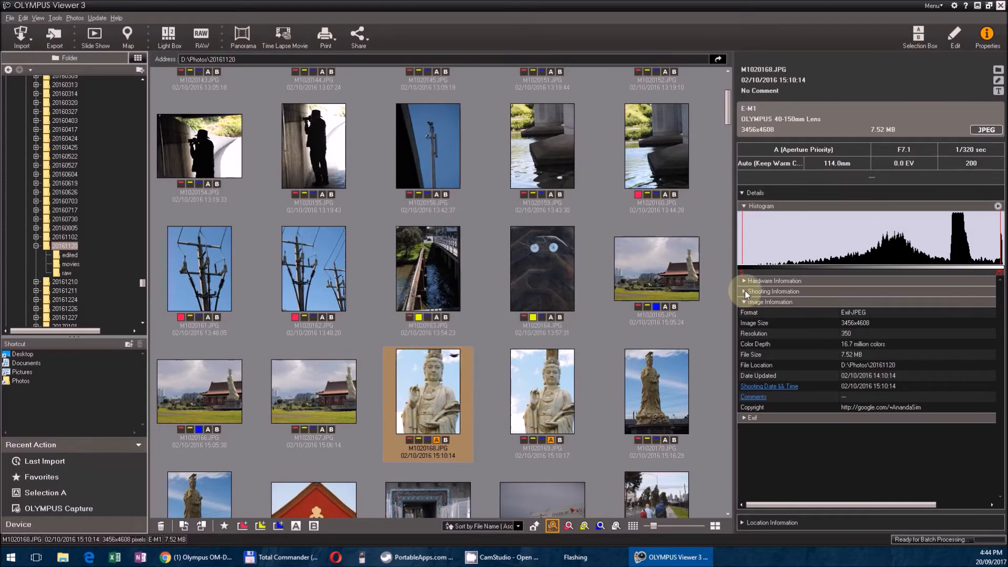
left_click(745, 291)
left_click(744, 302)
left_click(744, 301)
left_click(744, 303)
left_click(743, 310)
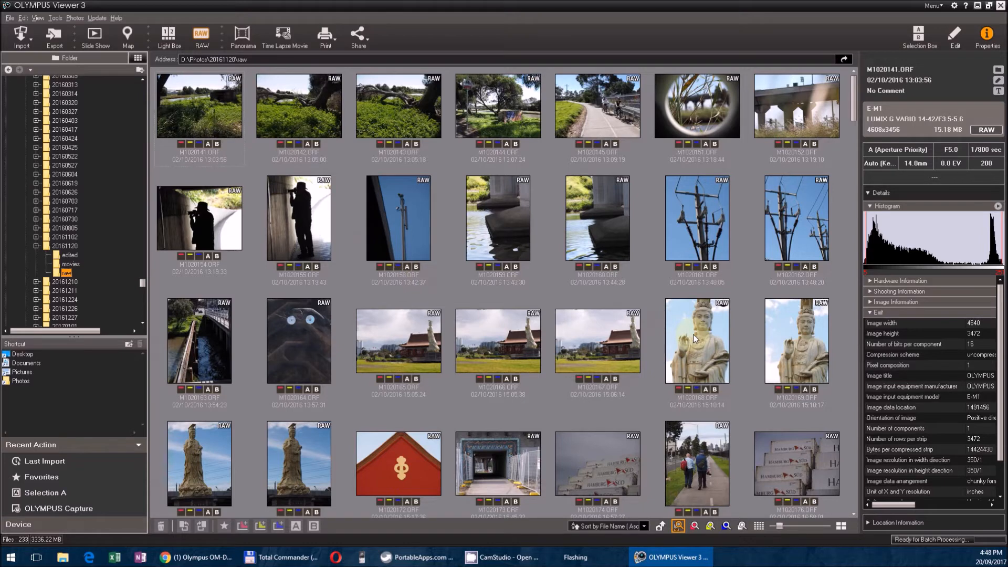
- Select the statue photo M1020170.ORF in the raw folder and open it in RAW Development
mouse_move(693, 334)
mouse_move(213, 443)
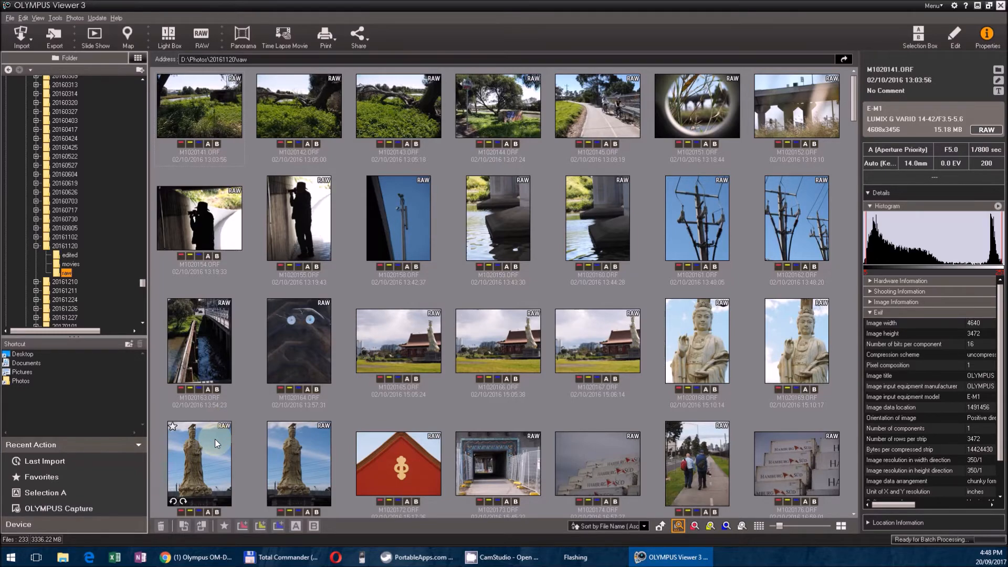
scroll(215, 444, "down", 3)
scroll(212, 176, "up", 2)
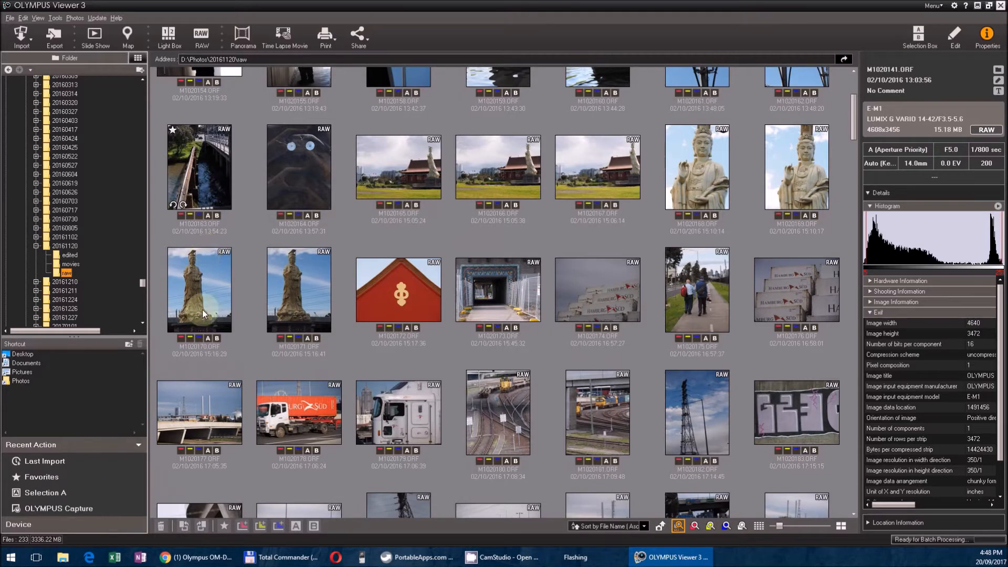
mouse_move(201, 329)
left_click(199, 288)
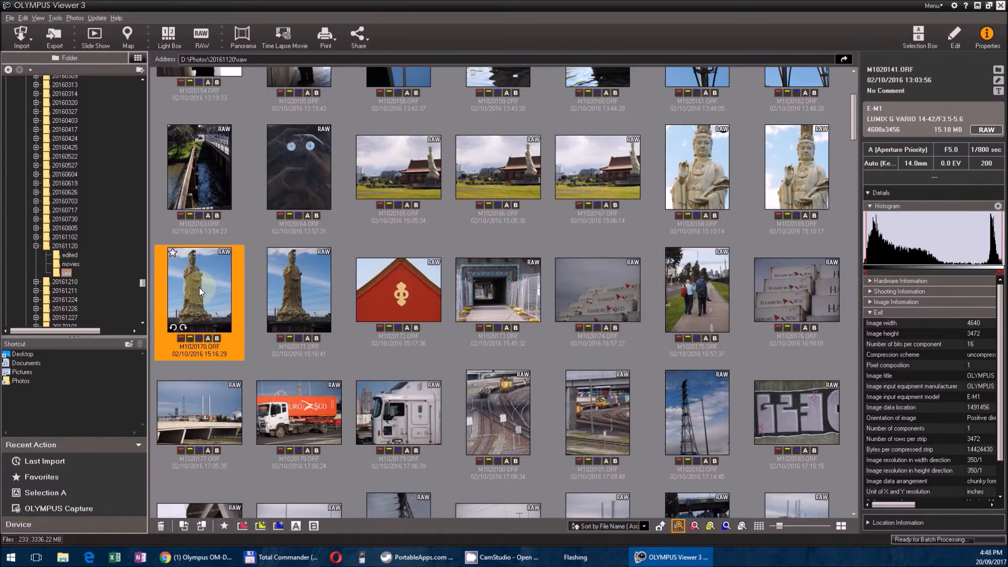
left_click(199, 33)
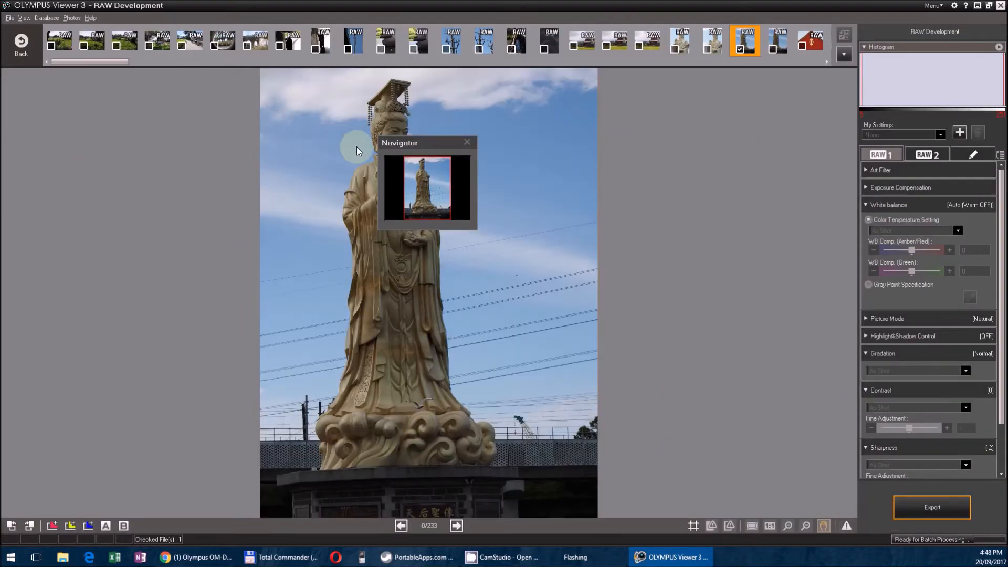
- Move the Navigator off the statue to the empty area beside the photo, and browse the filmstrip of RAW files
left_click_drag(433, 144, 70, 157)
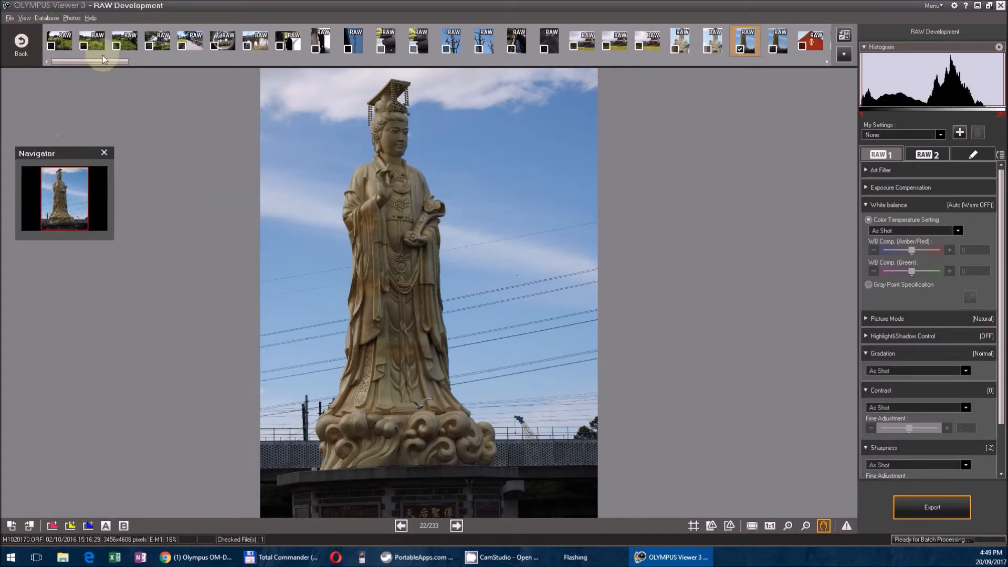
scroll(420, 42, "down", 1)
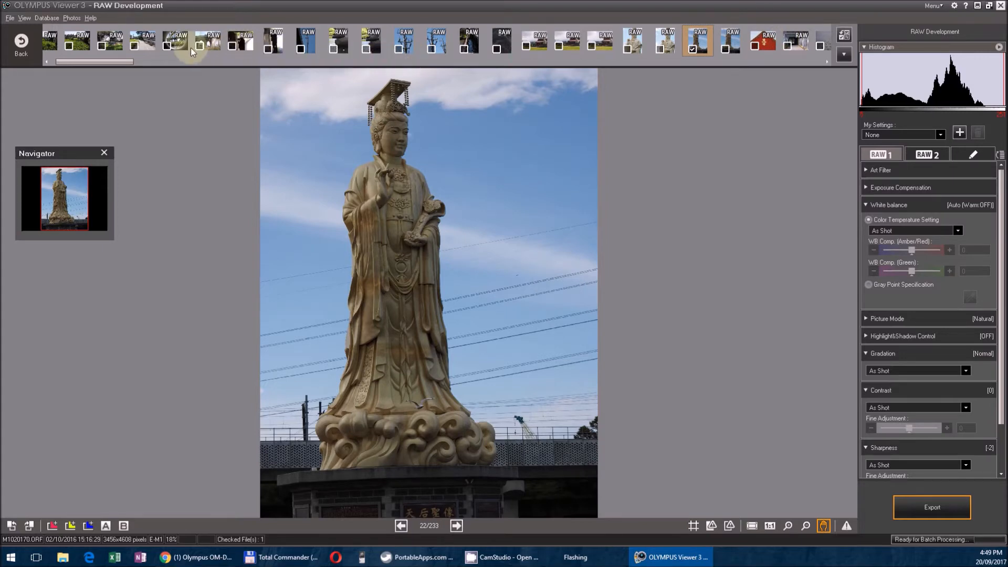
mouse_move(78, 62)
left_mouse_down()
mouse_move(89, 50)
mouse_move(68, 53)
mouse_move(67, 63)
left_mouse_up()
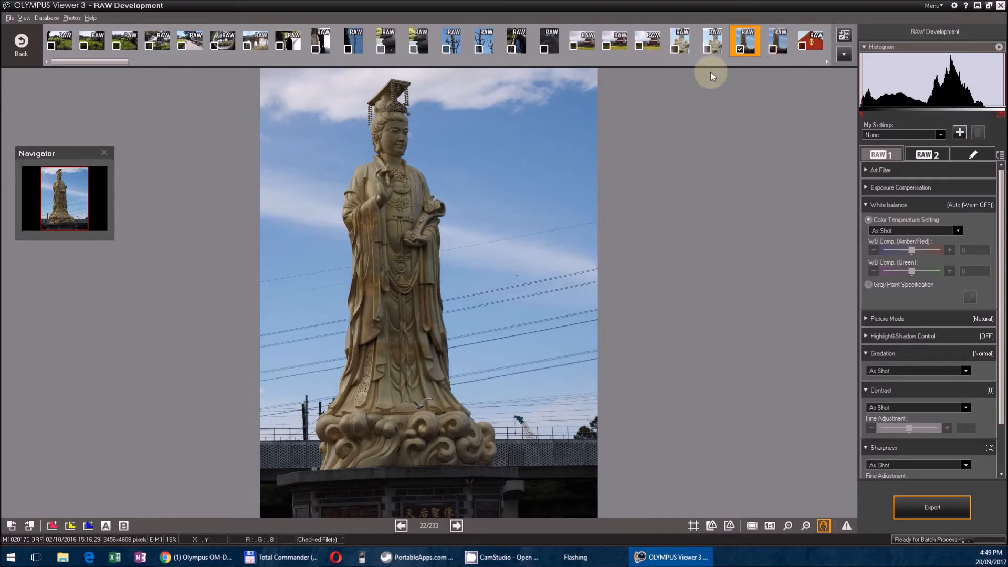
scroll(747, 63, "right", 2)
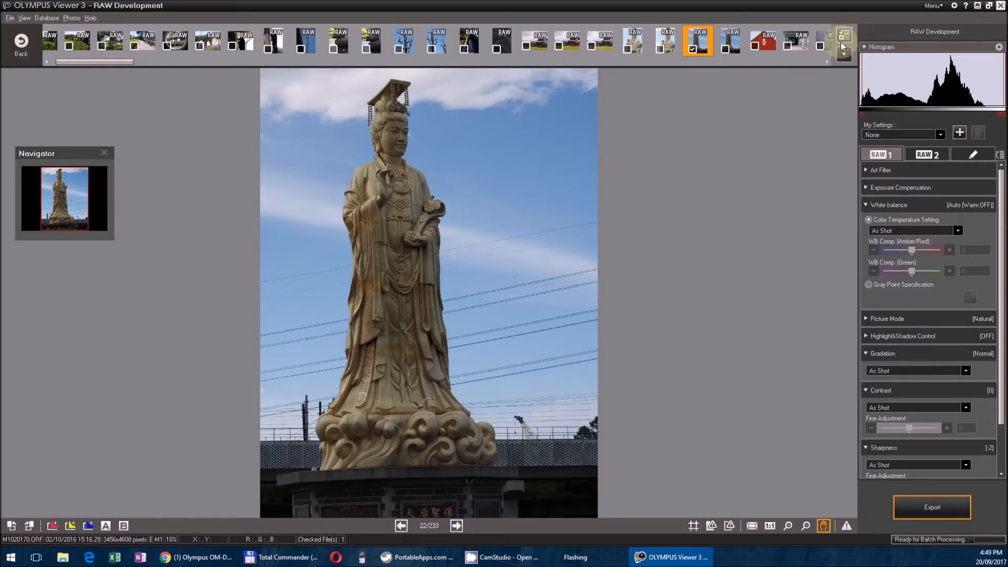
left_click(418, 210)
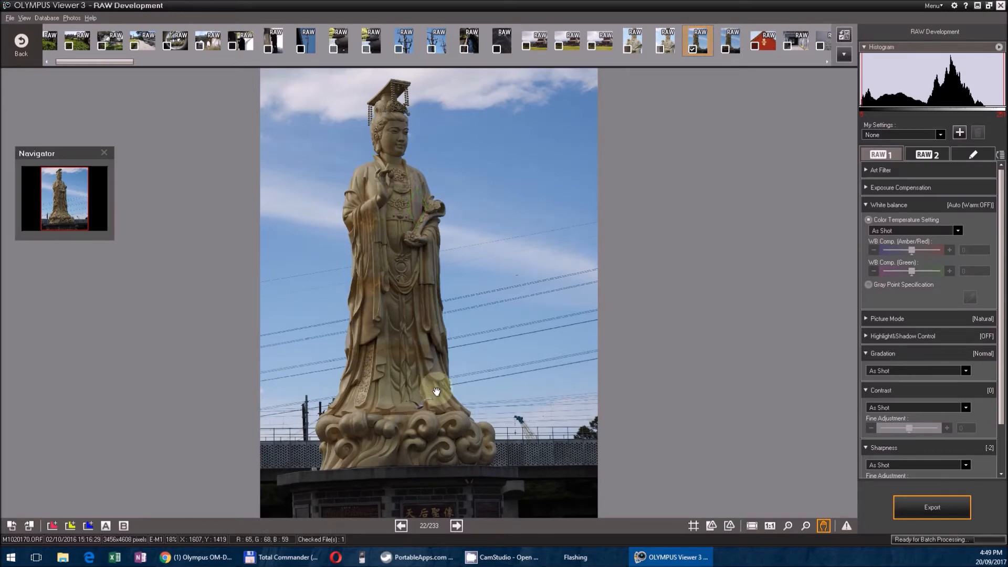
left_click(473, 384)
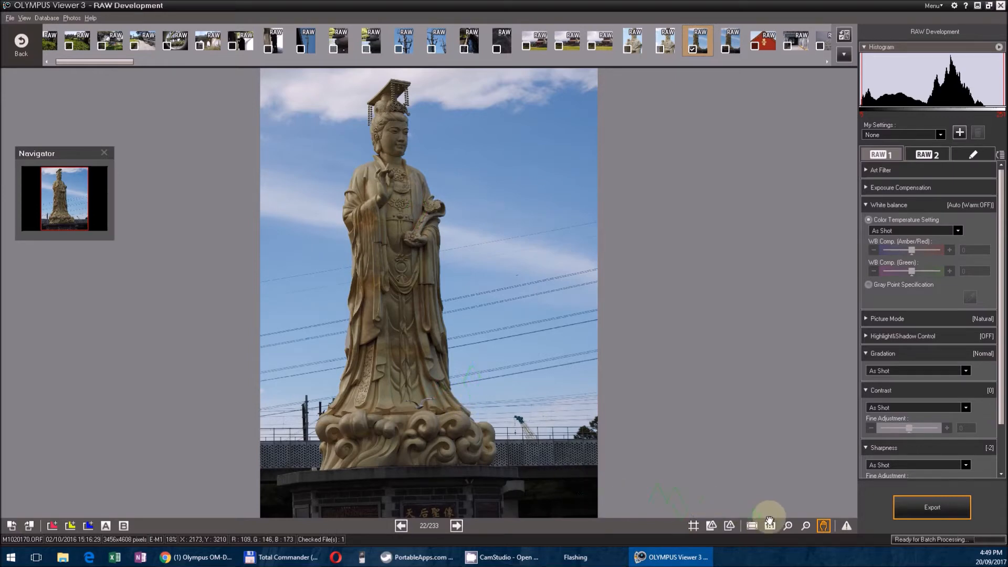
- Zoom in on the statue's head and upper body with the Zoom In tool
left_click(806, 525)
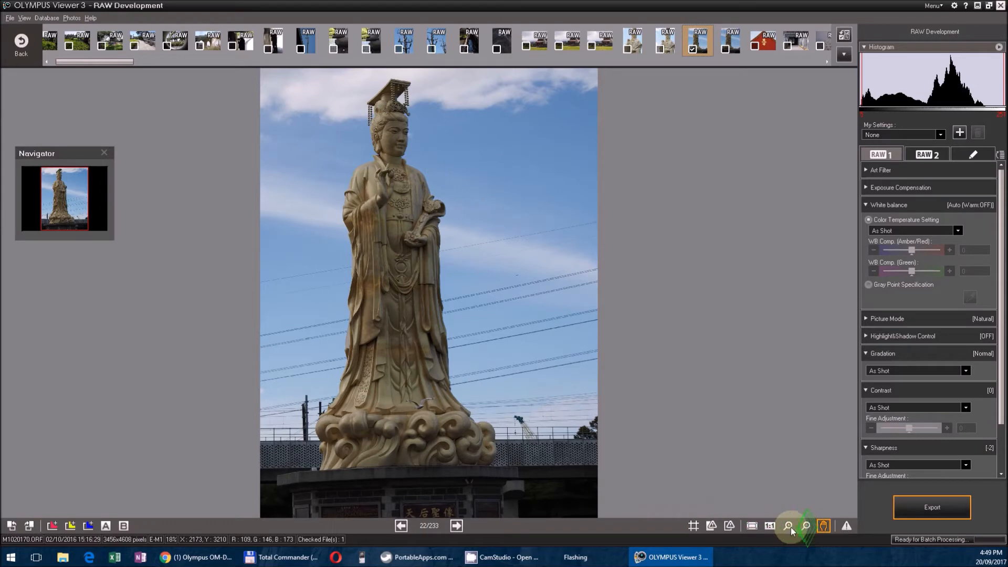
left_click(788, 527)
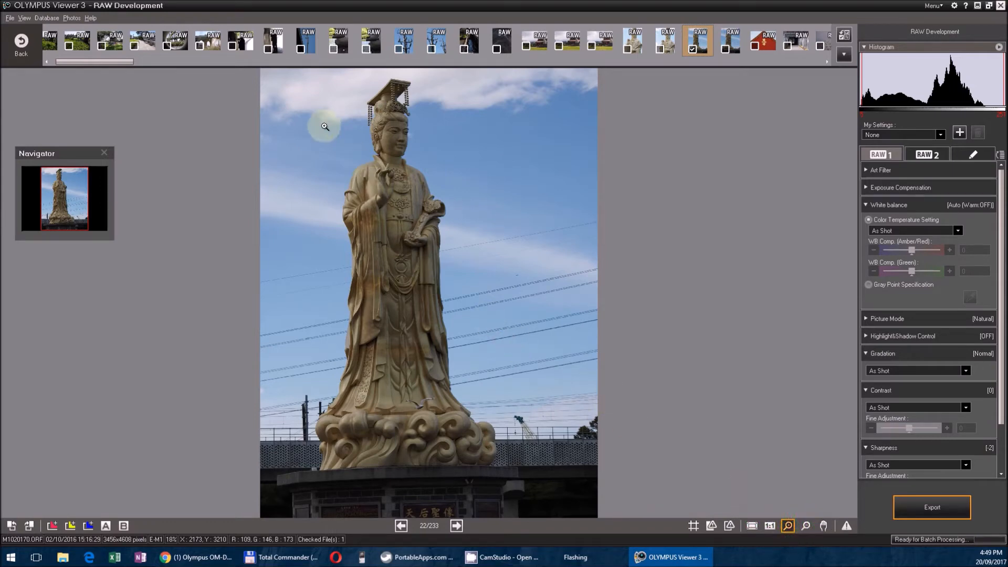
left_click(429, 233)
left_click(429, 232)
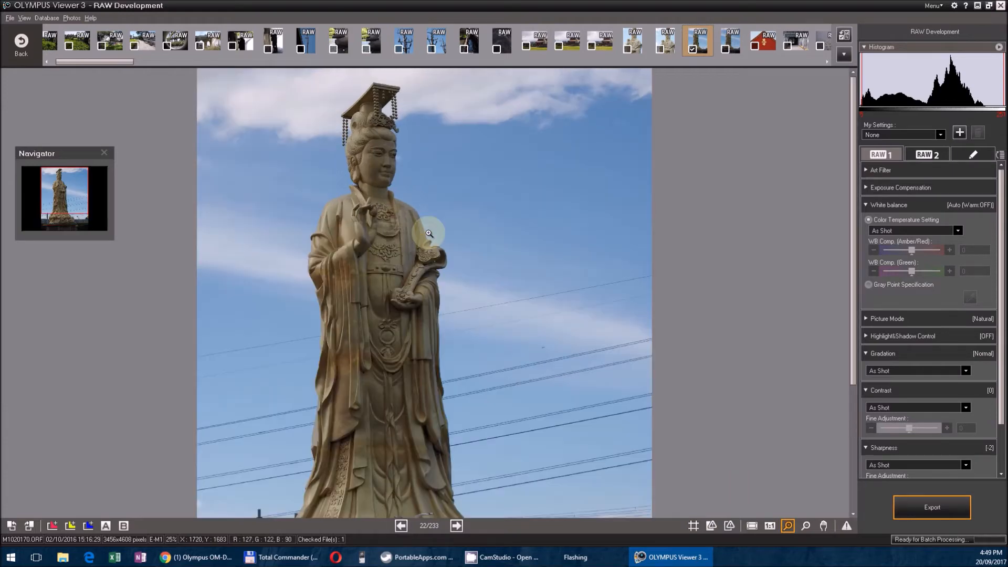
left_click(429, 233)
left_click(428, 233)
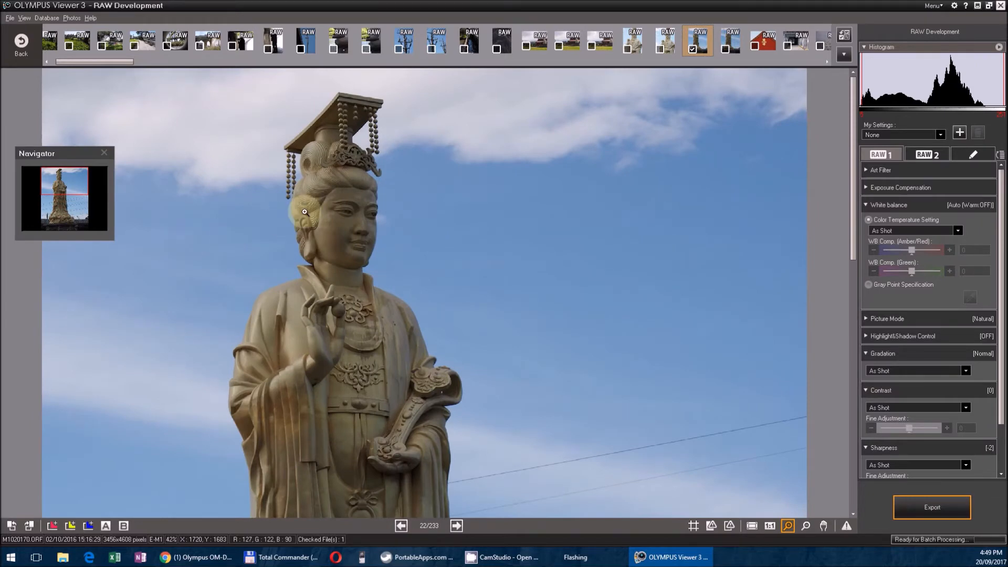
left_click(474, 266)
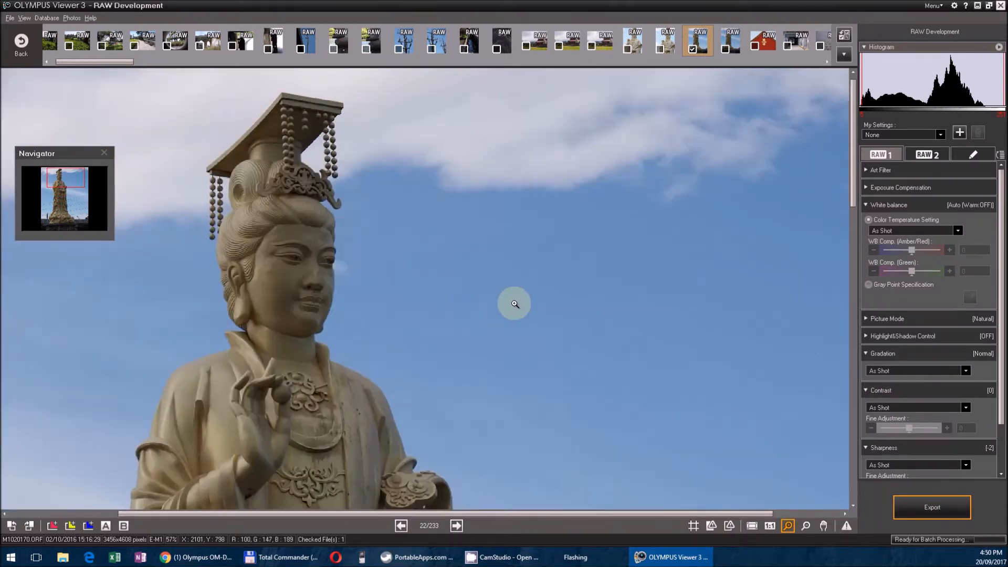
- Zoom back out from the statue, fit the whole photo in the view, and switch to 1:1 magnification
left_click(805, 526)
left_click(806, 526)
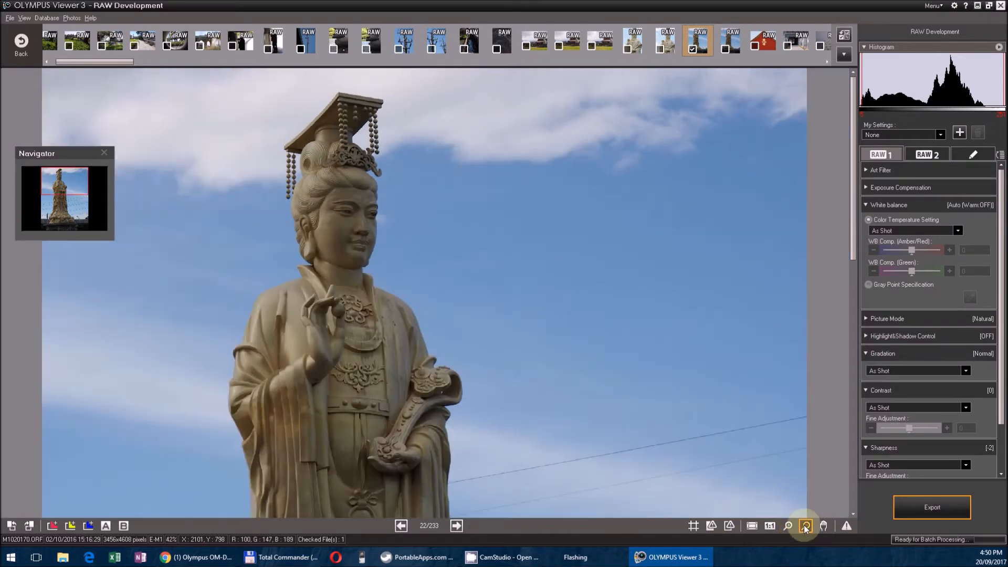
left_click(806, 526)
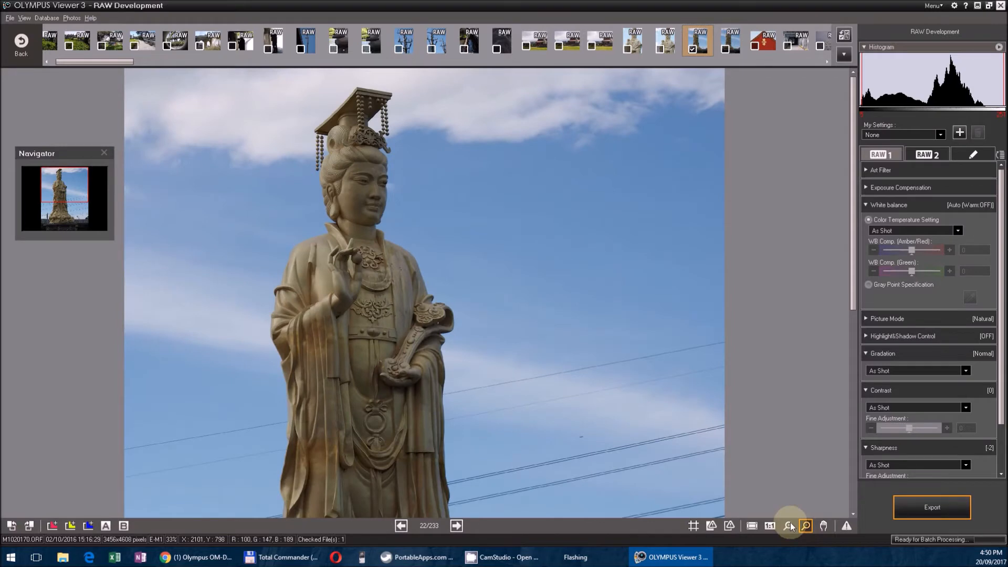
left_click(750, 527)
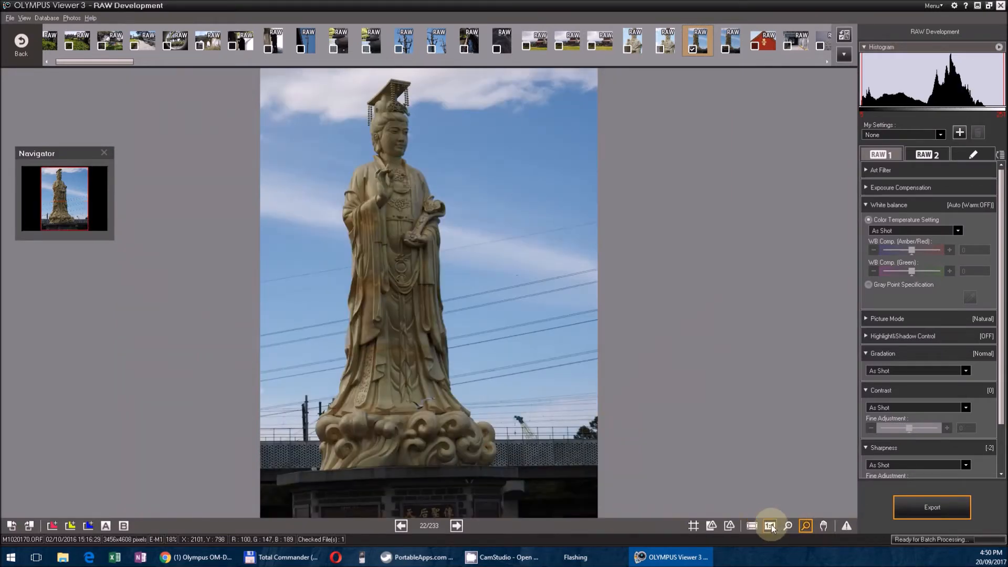
left_click(770, 525)
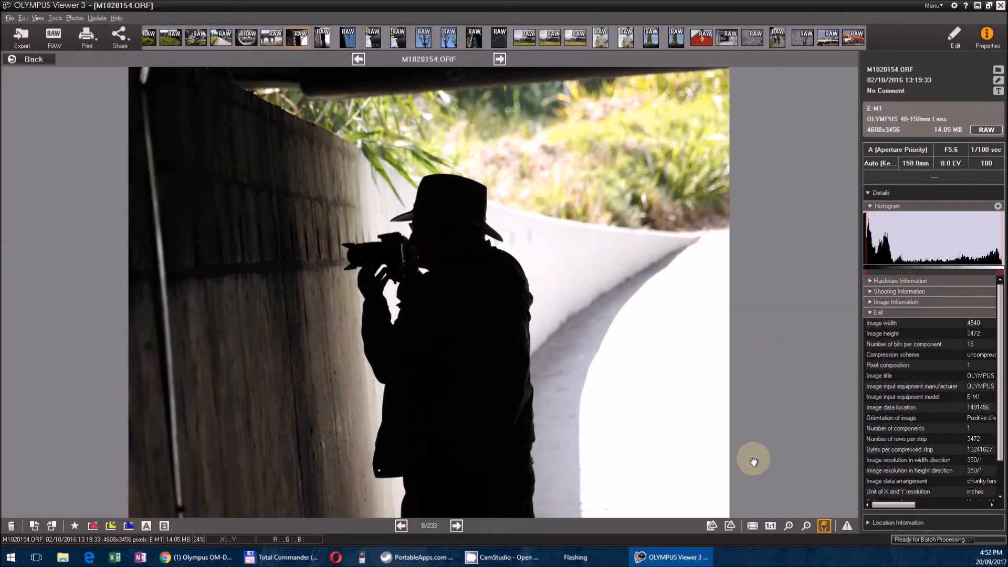
- Check the highlight and shadow warnings on photo M1020154.ORF, and open its comment entry and cancel it
left_click(714, 527)
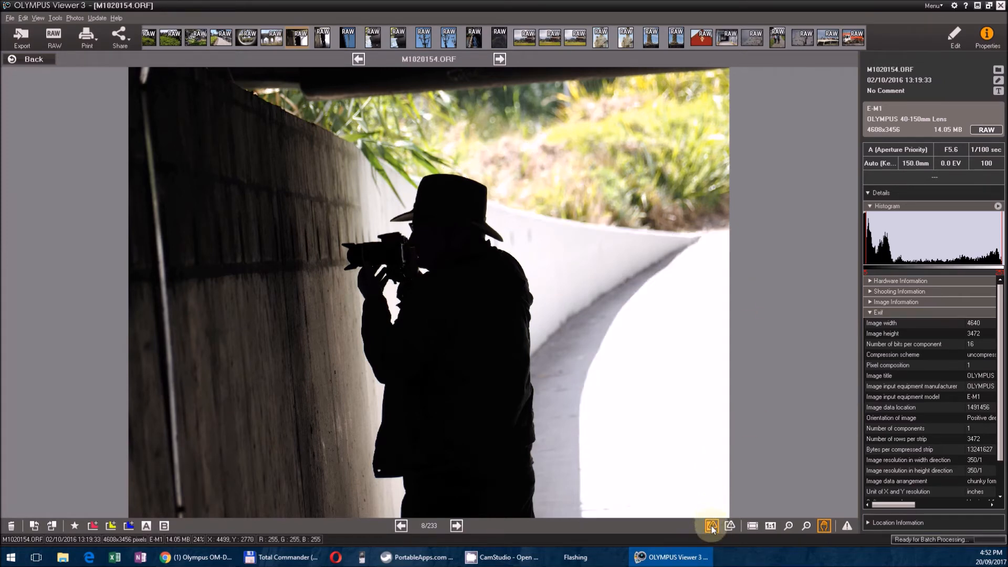
left_click(730, 526)
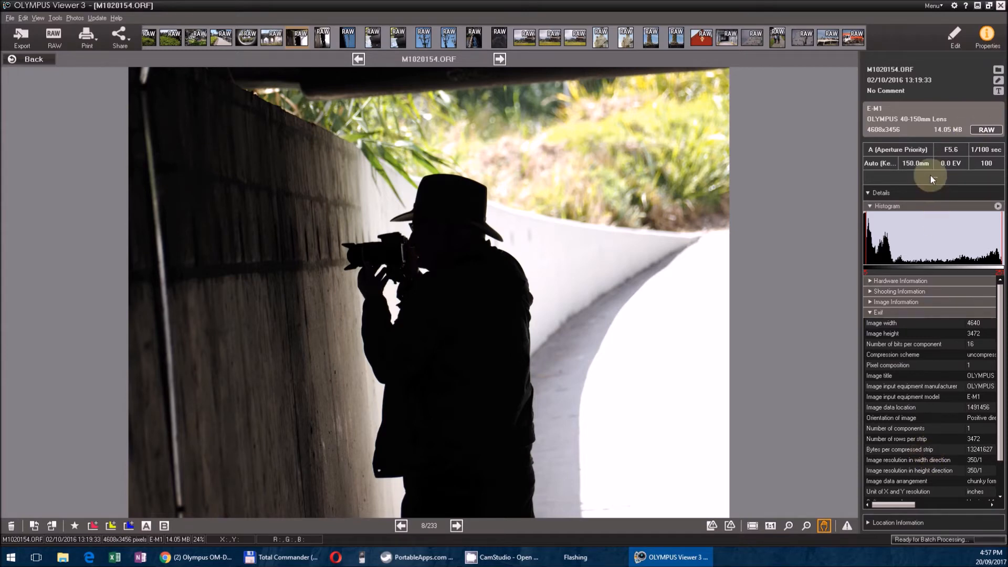
left_click(998, 91)
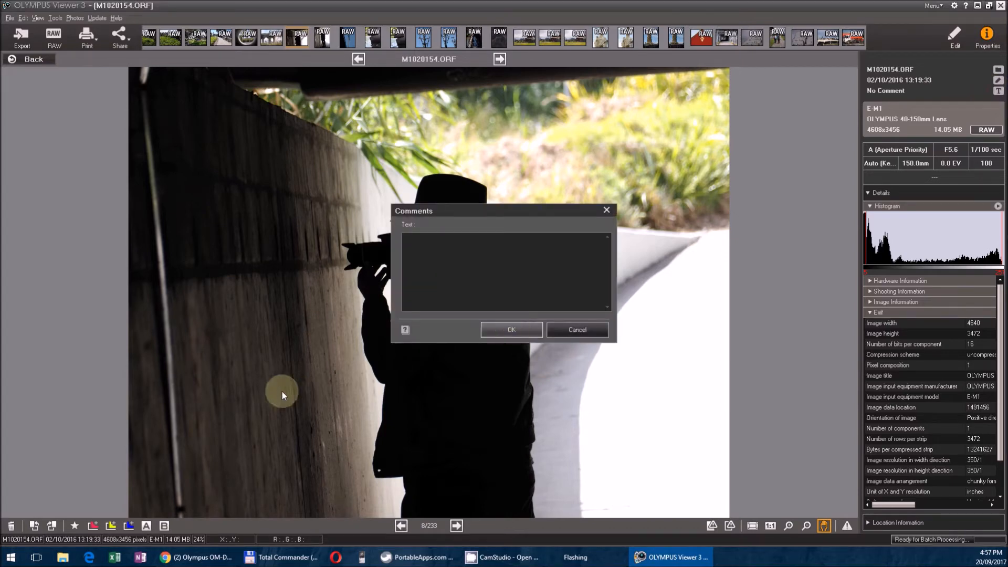
left_click(578, 331)
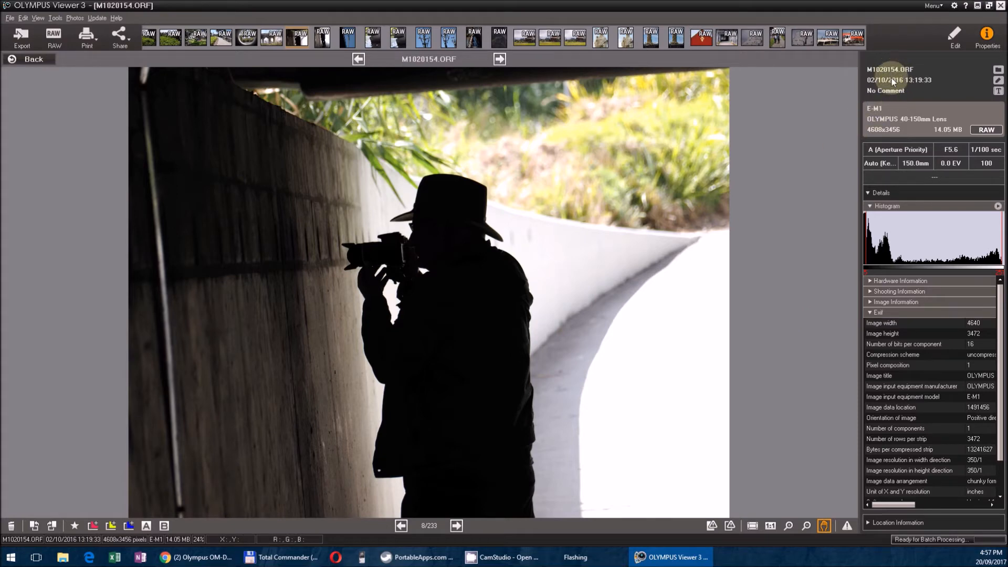
- Open photo M1020154.ORF for editing and examine its Edit and Raw adjustment palettes
left_click(955, 33)
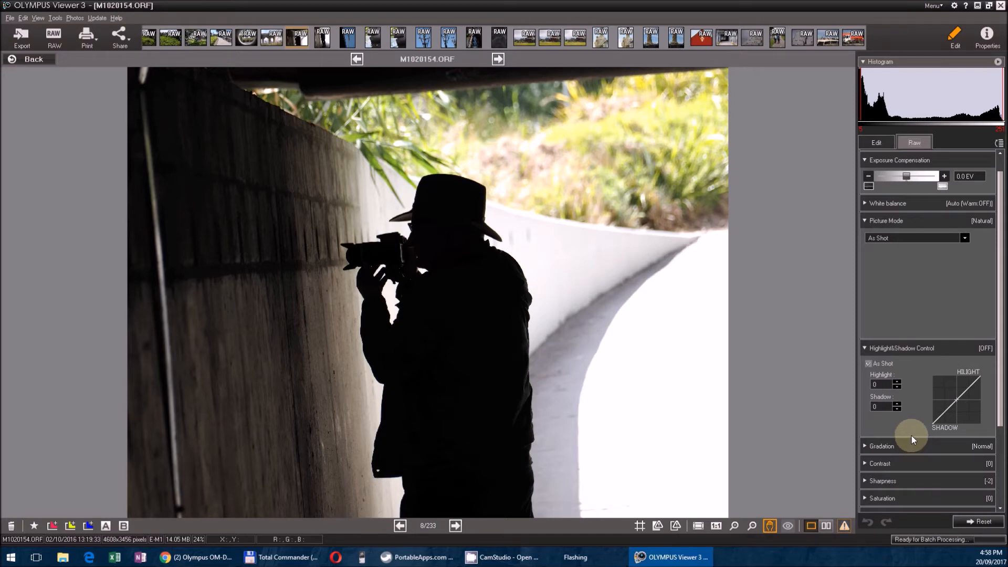
left_click(880, 142)
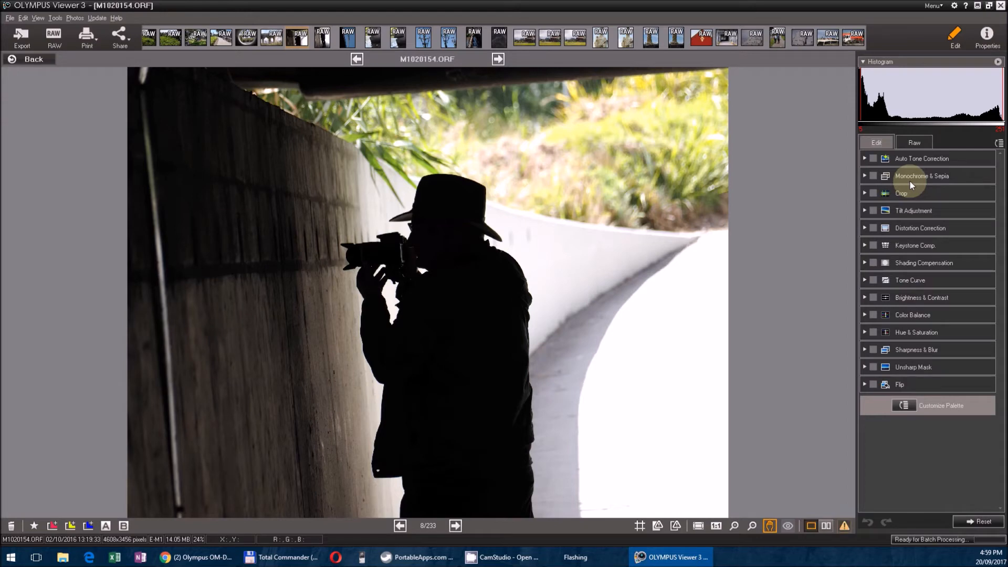
left_click(915, 141)
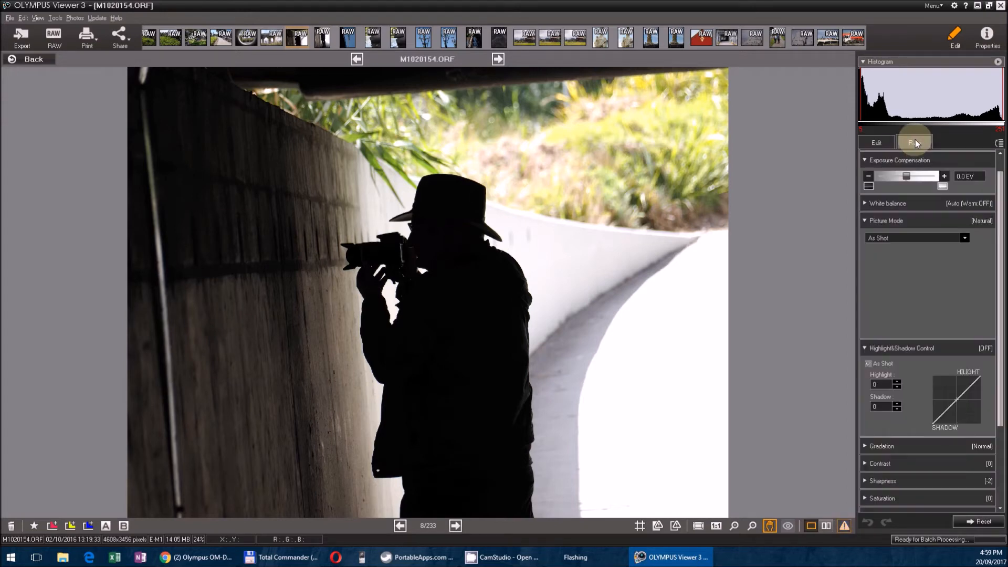
- Try an exposure compensation of 1.1 EV on the photo and revert the photo to its state before editing
left_click(864, 160)
scroll(1002, 164, "up", 1)
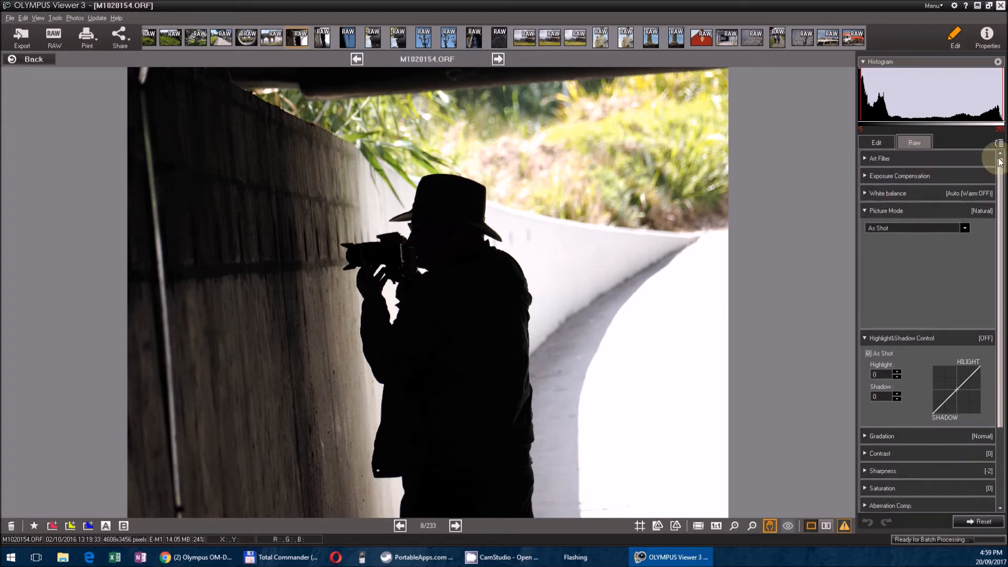
left_click(864, 176)
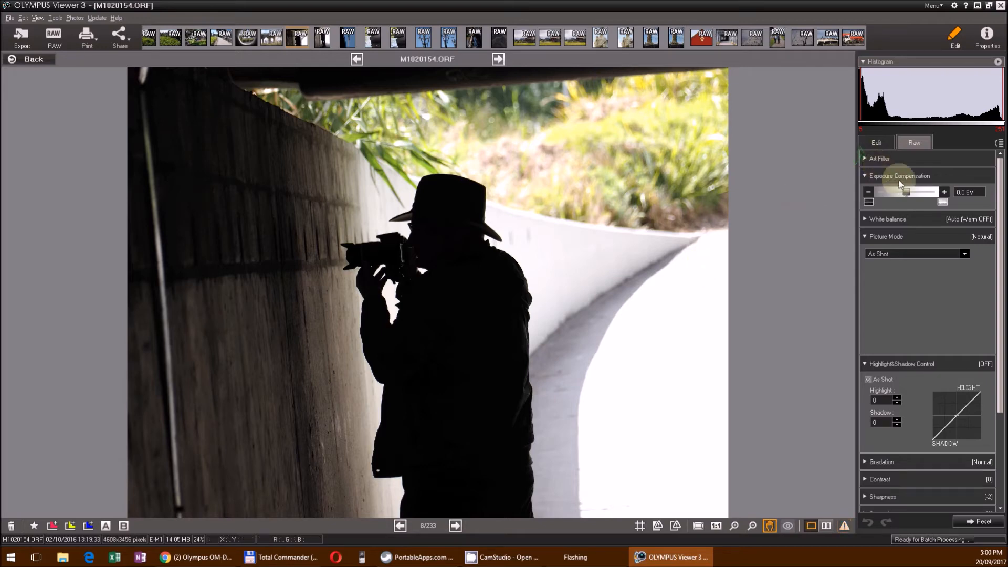
scroll(908, 190, "down", 1)
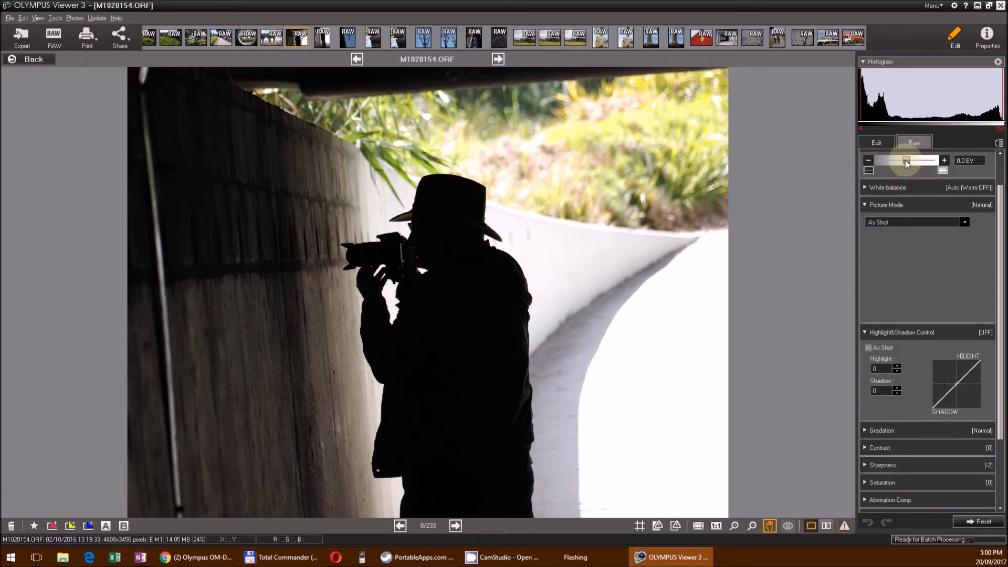
left_click_drag(905, 159, 910, 160)
left_click_drag(914, 160, 922, 159)
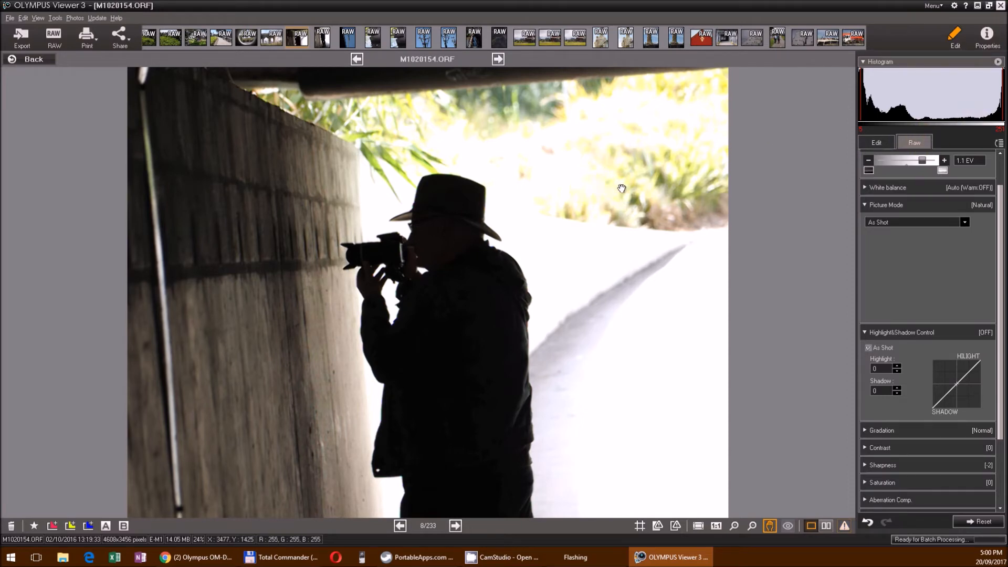
mouse_move(462, 234)
left_mouse_down()
mouse_move(438, 214)
mouse_move(456, 438)
left_mouse_up()
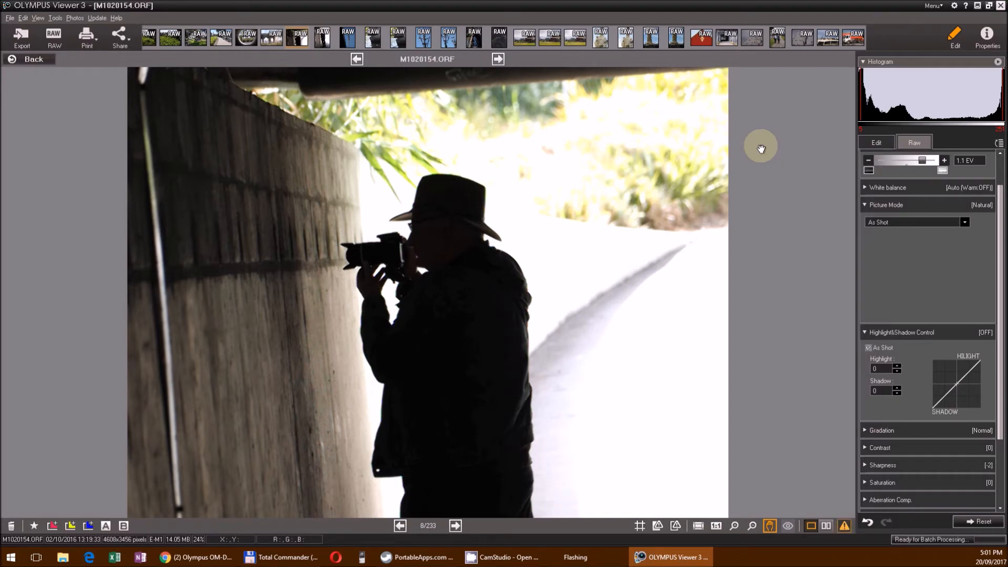
left_click(992, 522)
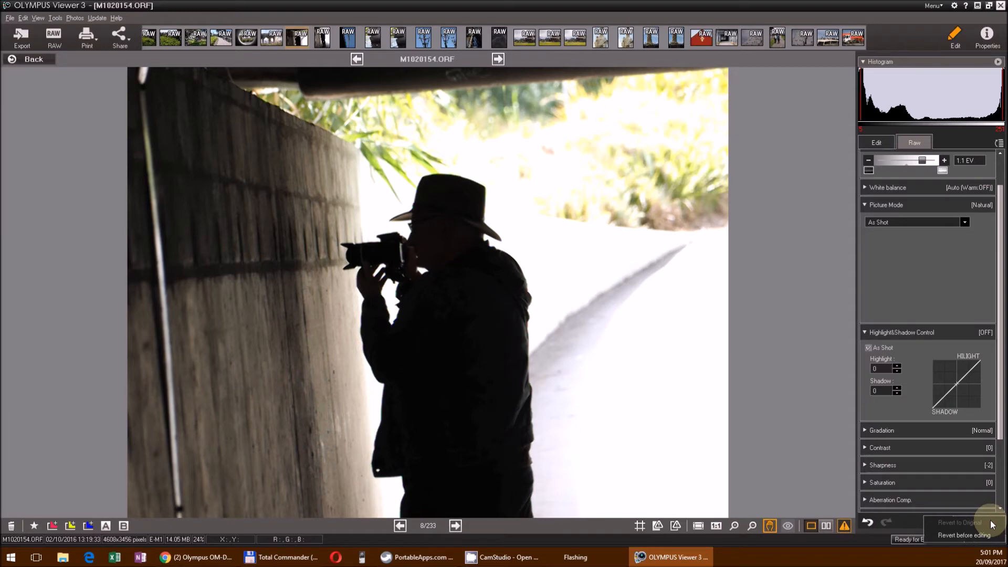
left_click(970, 534)
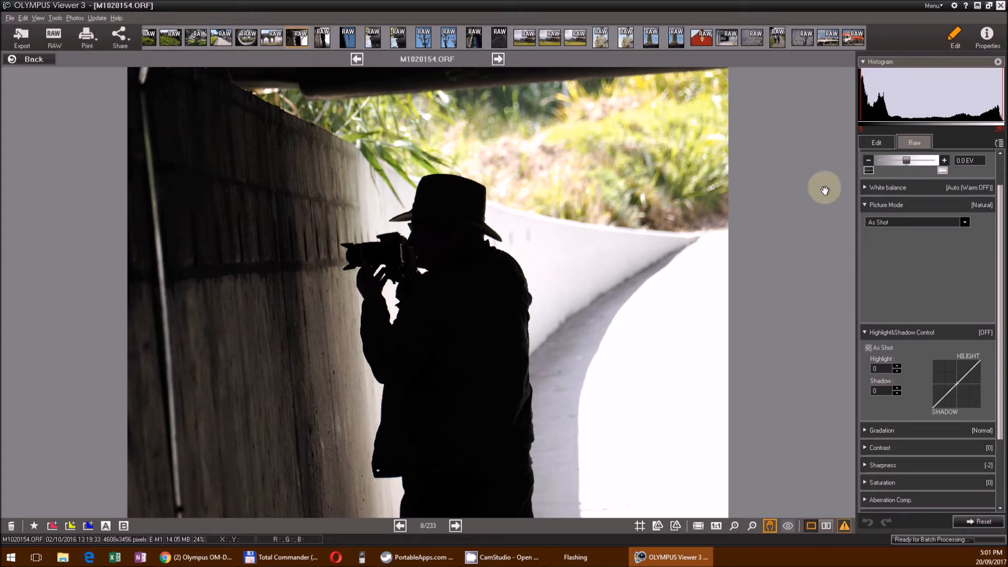
- Look through the white balance color temperature presets and choose Custom WB Setting
left_click(865, 188)
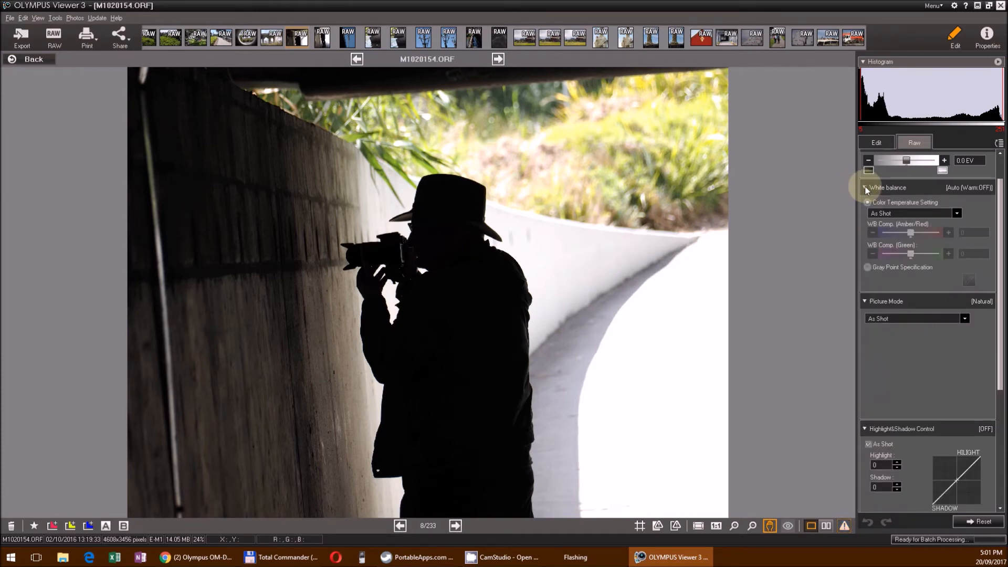
left_click(887, 215)
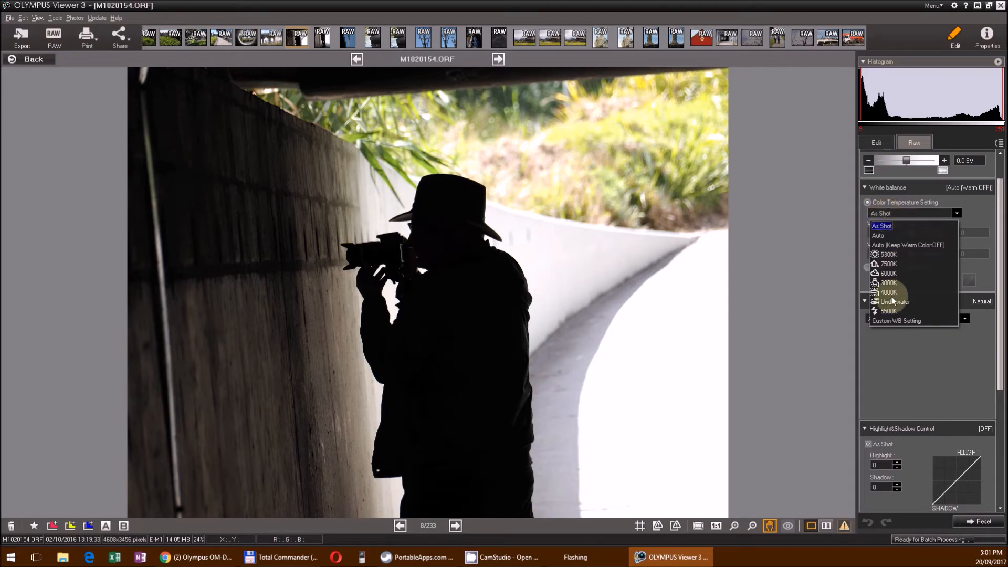
key("Down")
key("Down")
key("Up")
key("Up")
key("Up")
key("Up")
key("Up")
key("Up")
key("Up")
key("Up")
key("Up")
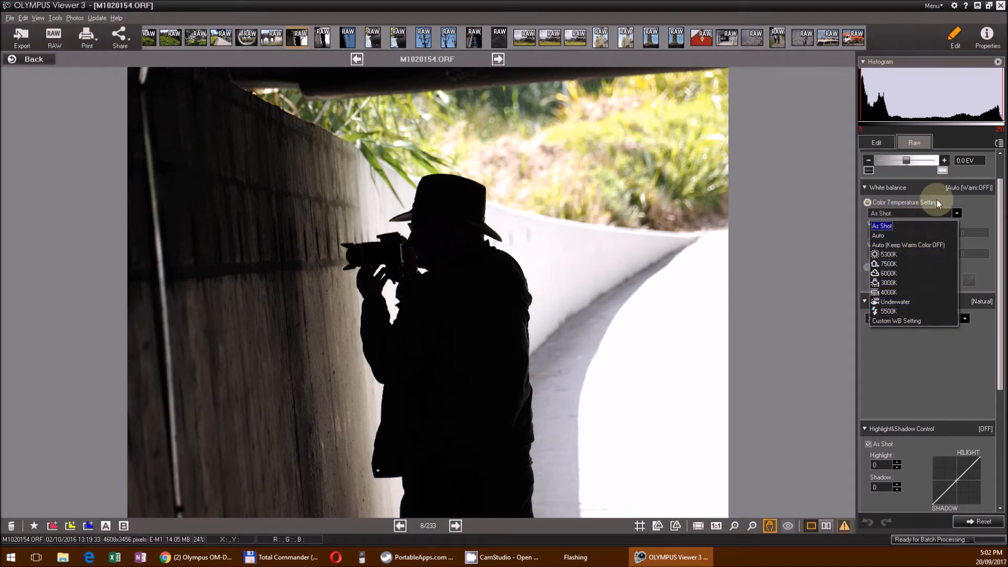
key("Return")
left_click(947, 215)
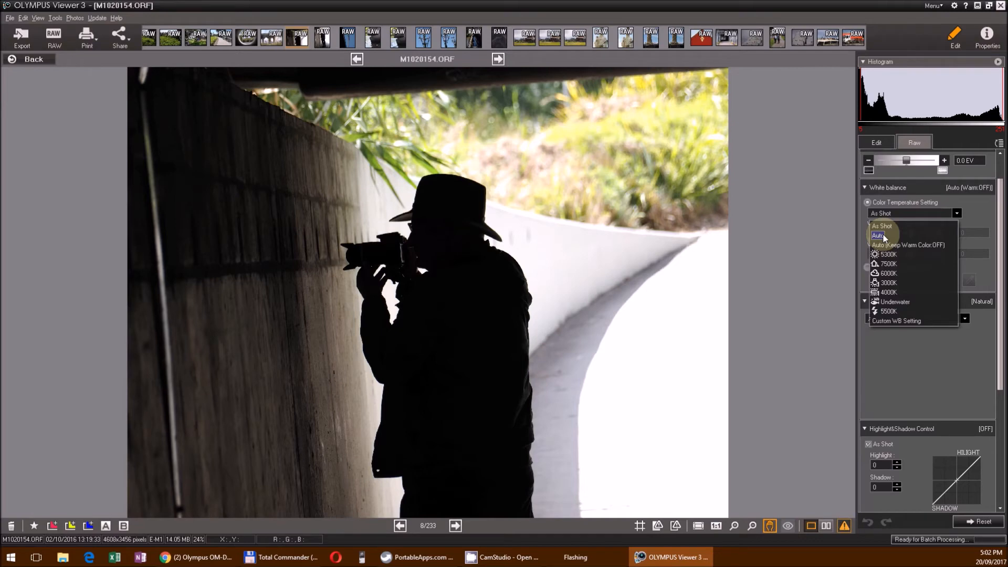
left_click(906, 322)
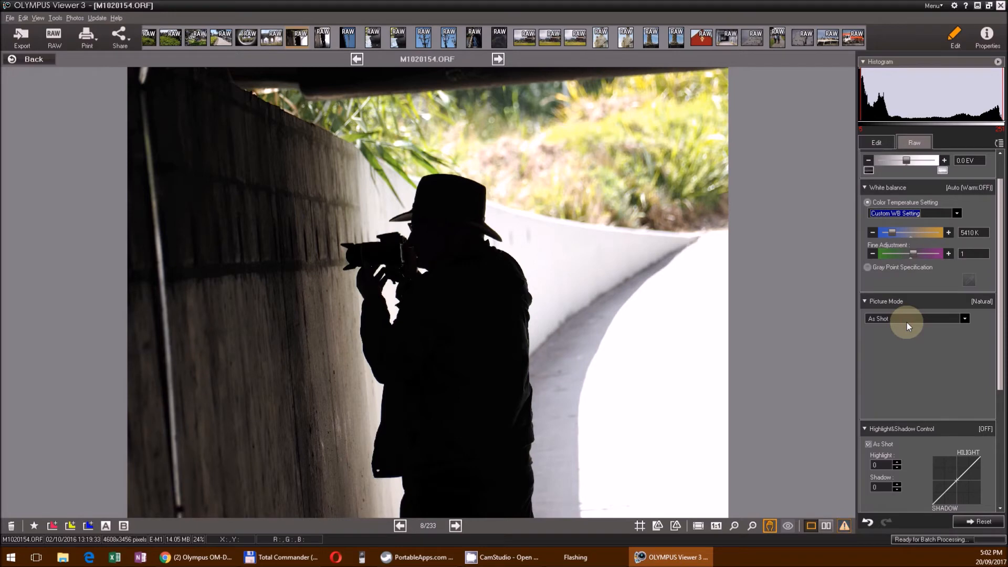
- Try custom color temperatures of 17028 K and 5574 K, and switch to Gray Point Specification with its eyedropper active
left_click_drag(896, 234, 929, 232)
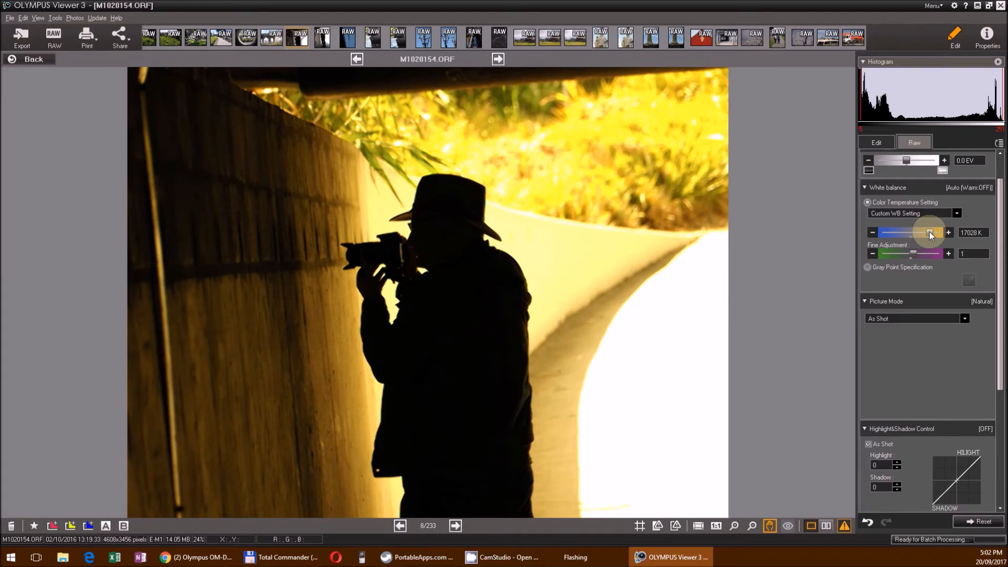
left_click_drag(930, 231, 892, 232)
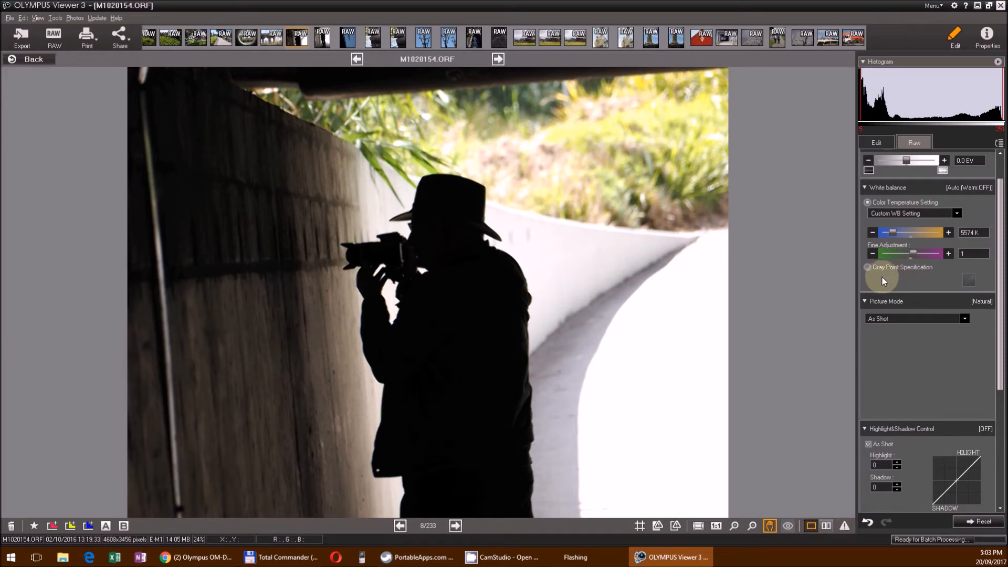
left_click(867, 267)
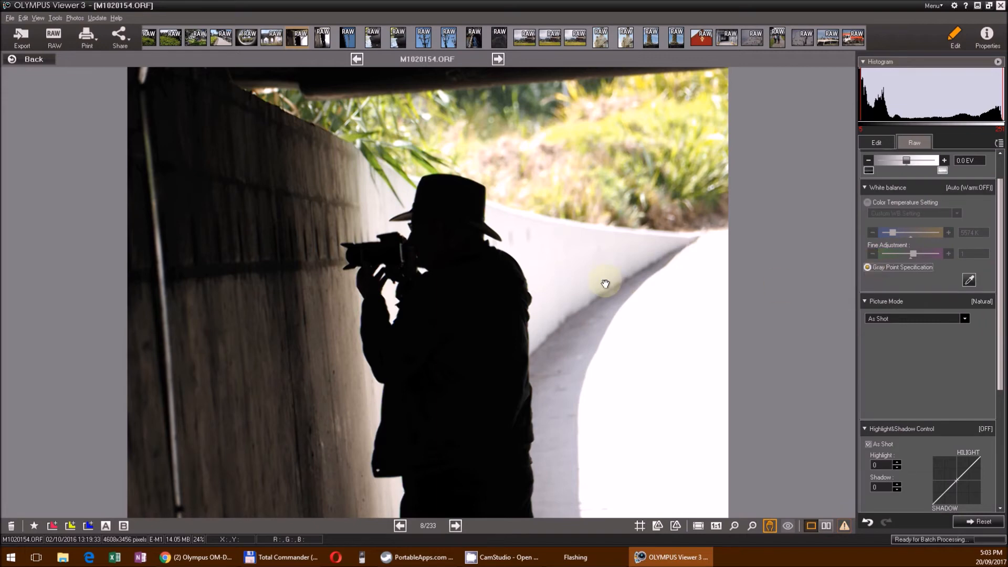
left_click(968, 279)
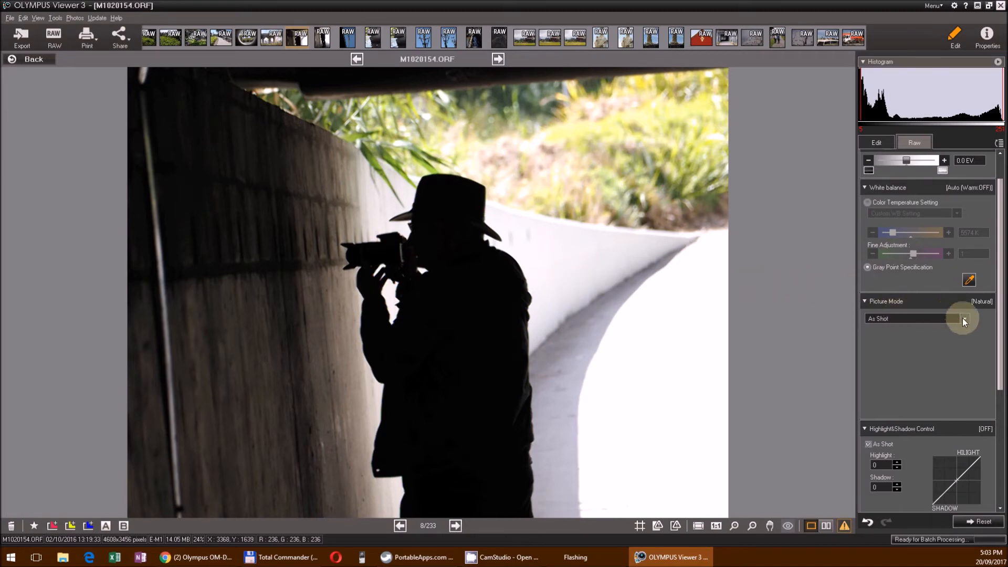
- Try the Vivid and Monotone picture modes on the photo
scroll(962, 317, "down", 1)
left_click(965, 303)
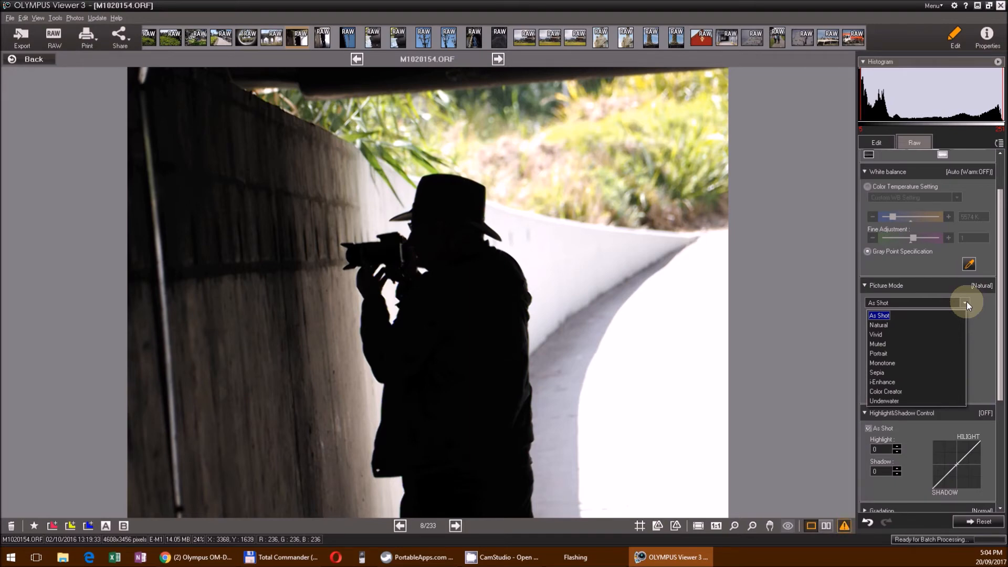
left_click(876, 335)
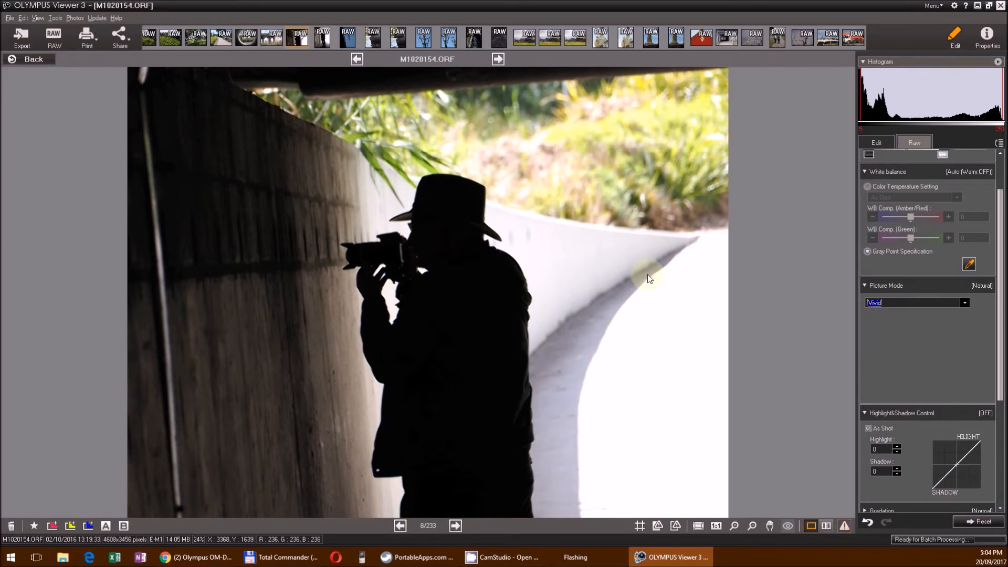
left_click(909, 304)
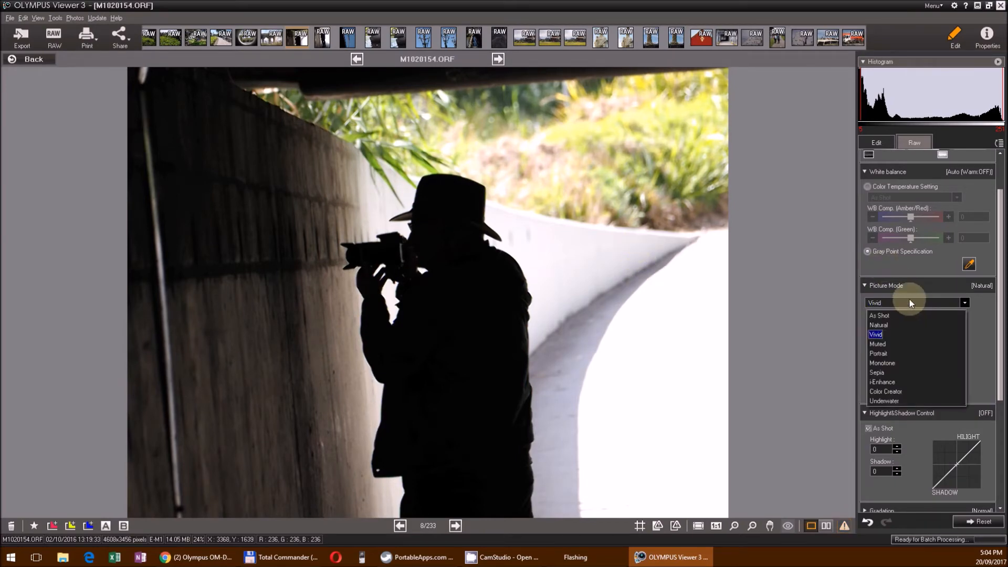
left_click(889, 364)
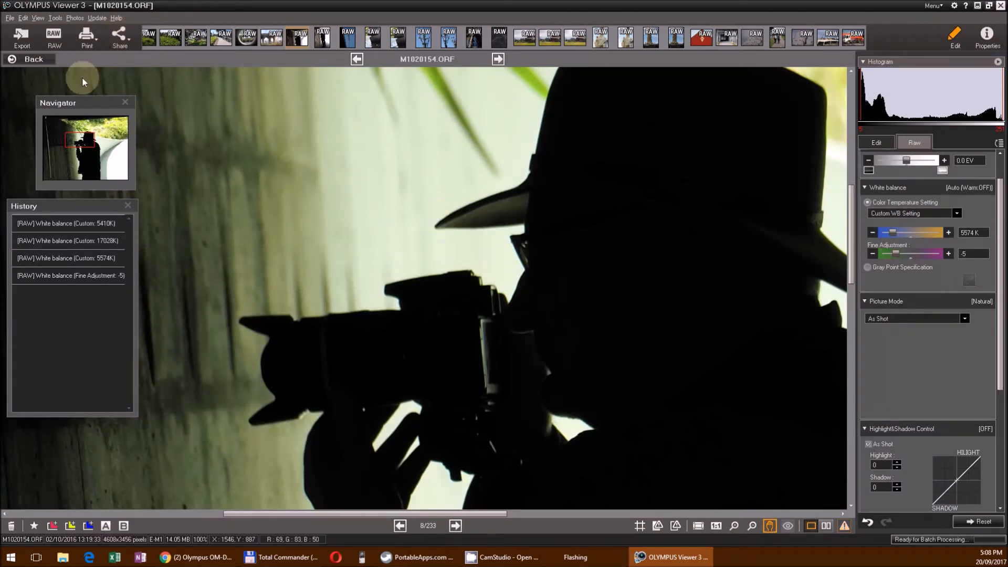
- Move the Navigator palette slightly up and use it to bring the photographer's arm and the adjoining wall into view
left_click_drag(78, 100, 72, 87)
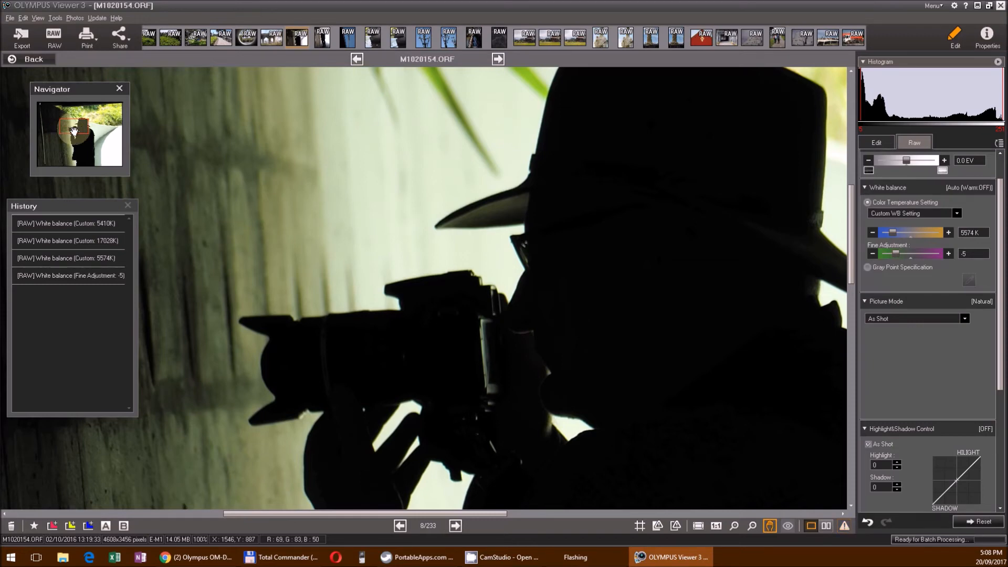
left_click_drag(74, 131, 72, 151)
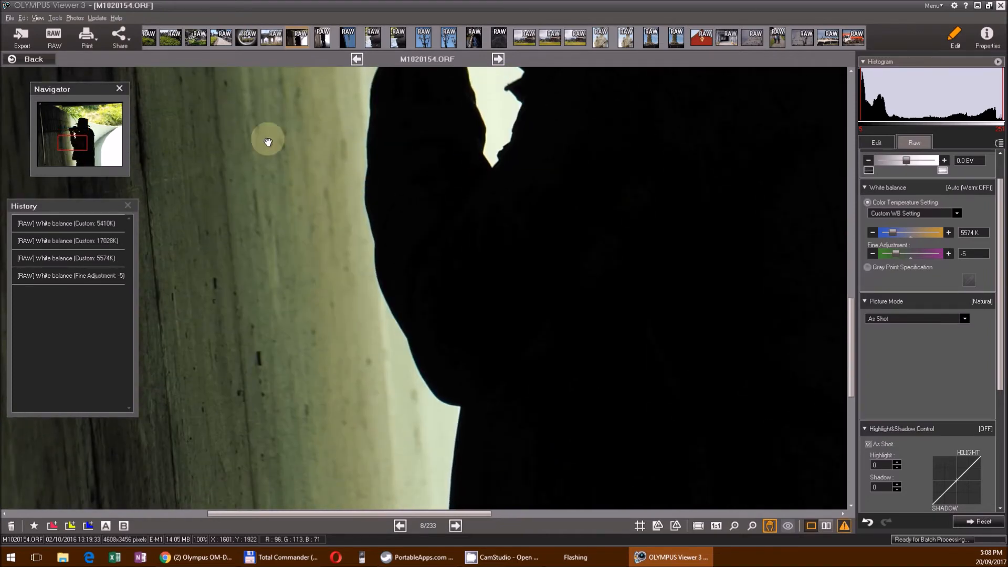
- Step through the white balance entries in the History palette and return the photo to the Custom 5410K state
left_click(53, 207)
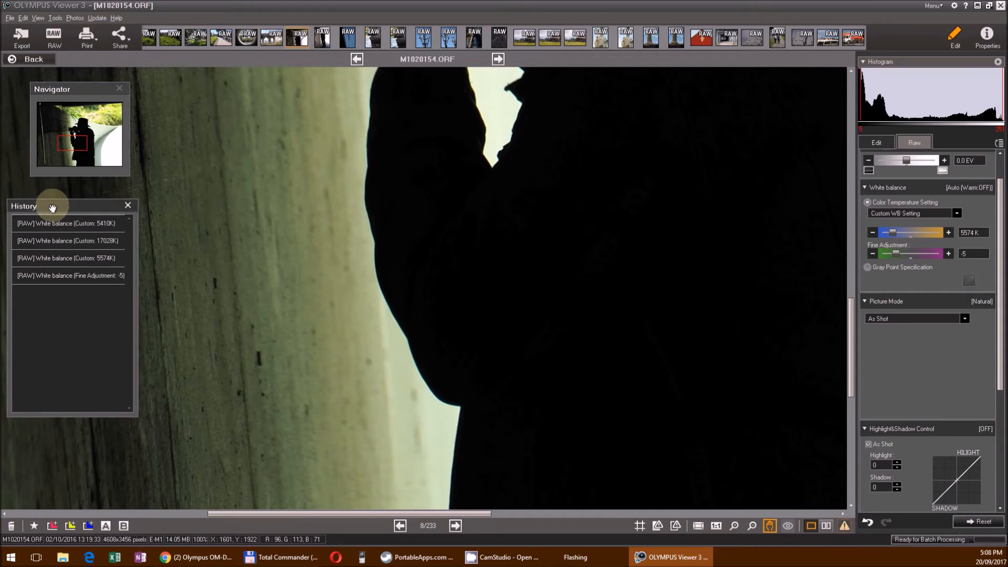
left_click(62, 276)
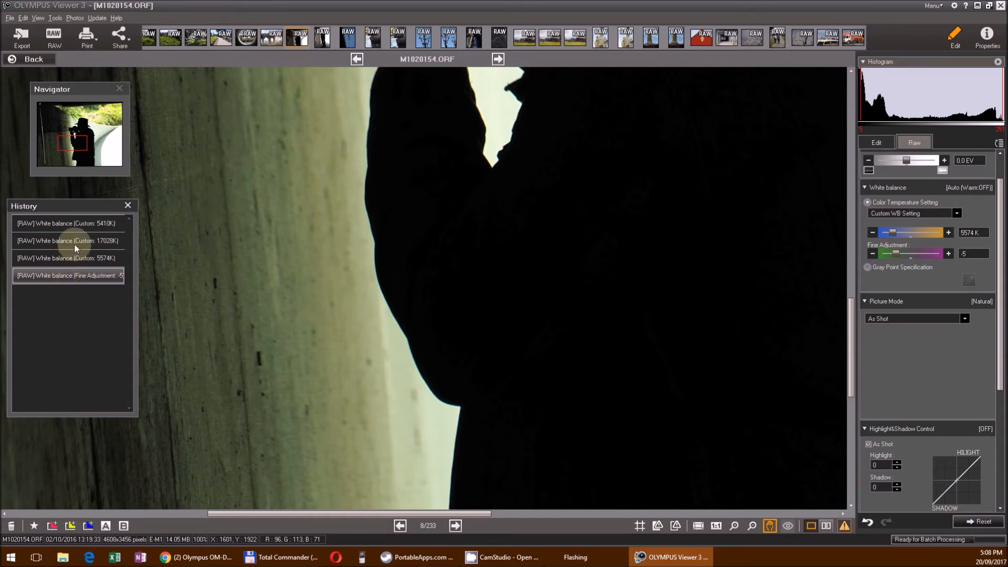
left_click(75, 245)
left_click(74, 258)
left_click(72, 277)
left_click(77, 246)
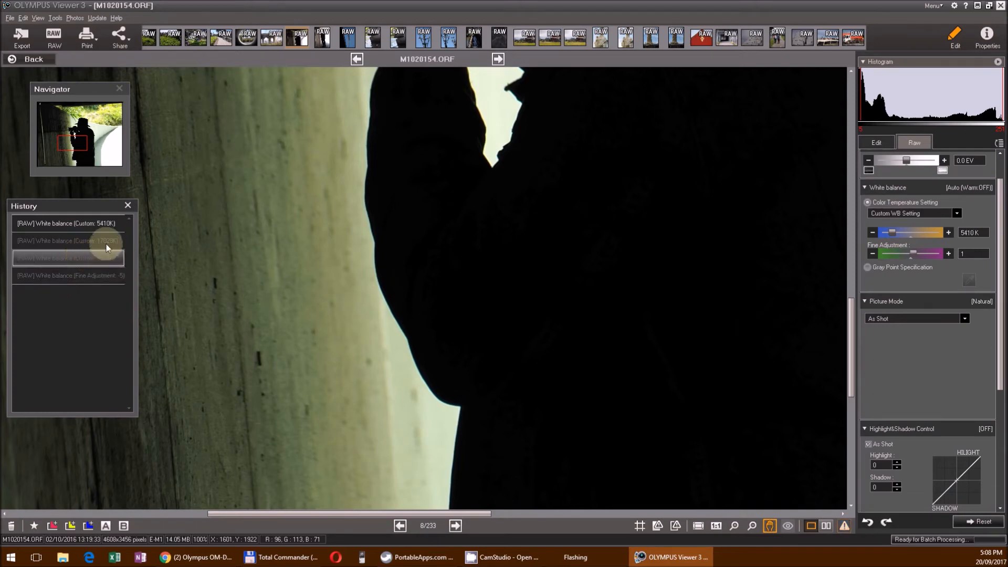
left_click(103, 260)
left_click(104, 276)
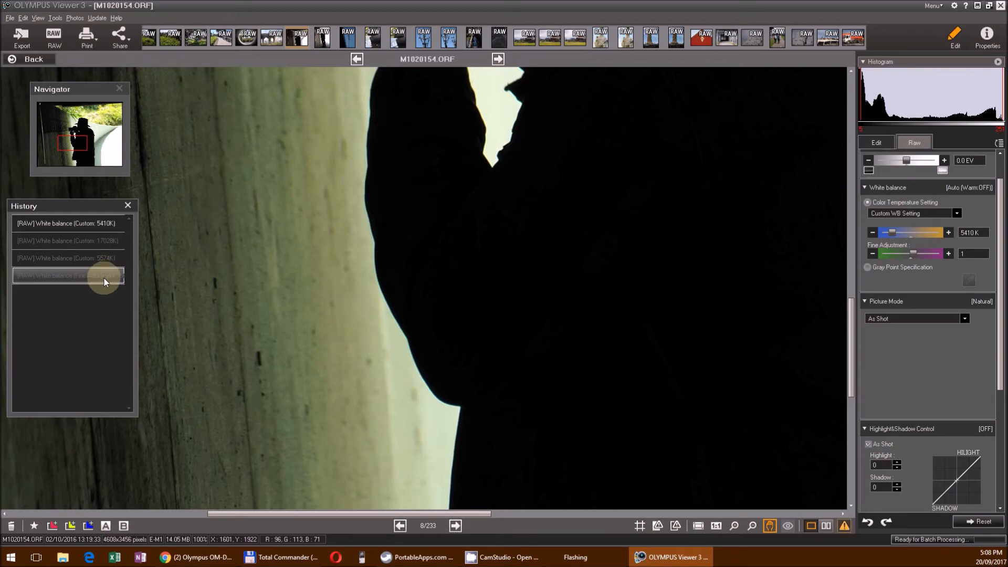
left_click(893, 234)
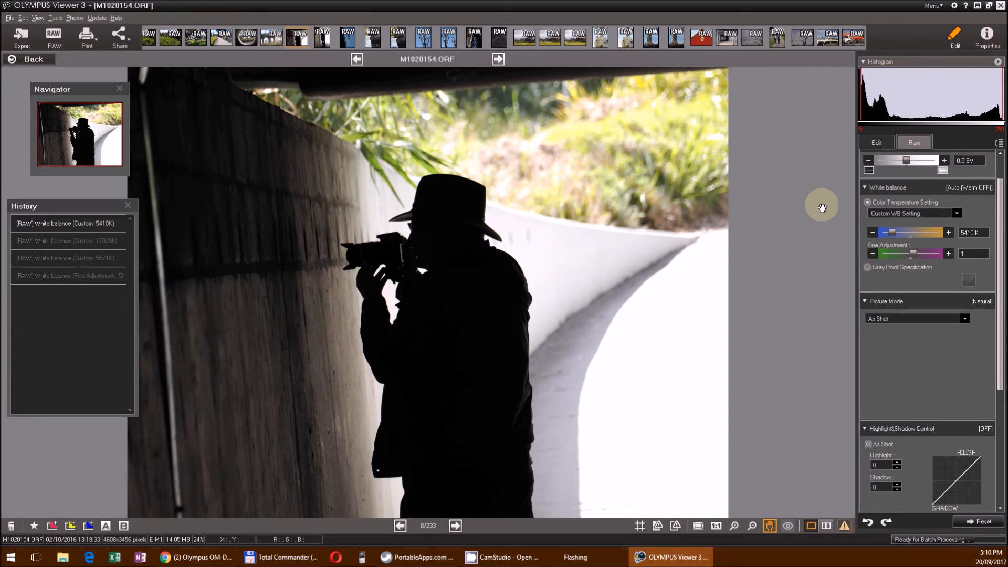
- Collapse the White balance settings and set the Picture Mode to Natural
left_click(864, 187)
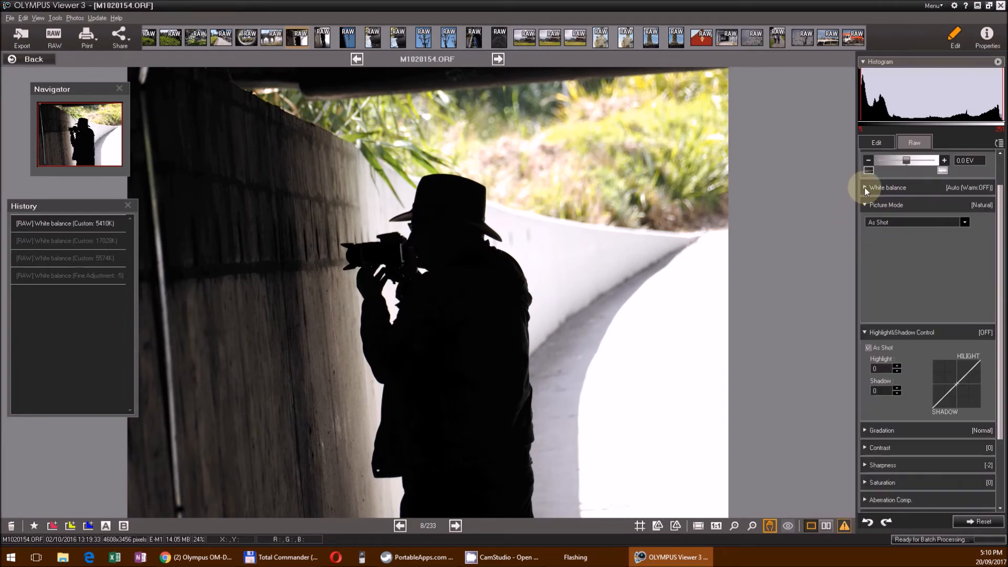
left_click(897, 222)
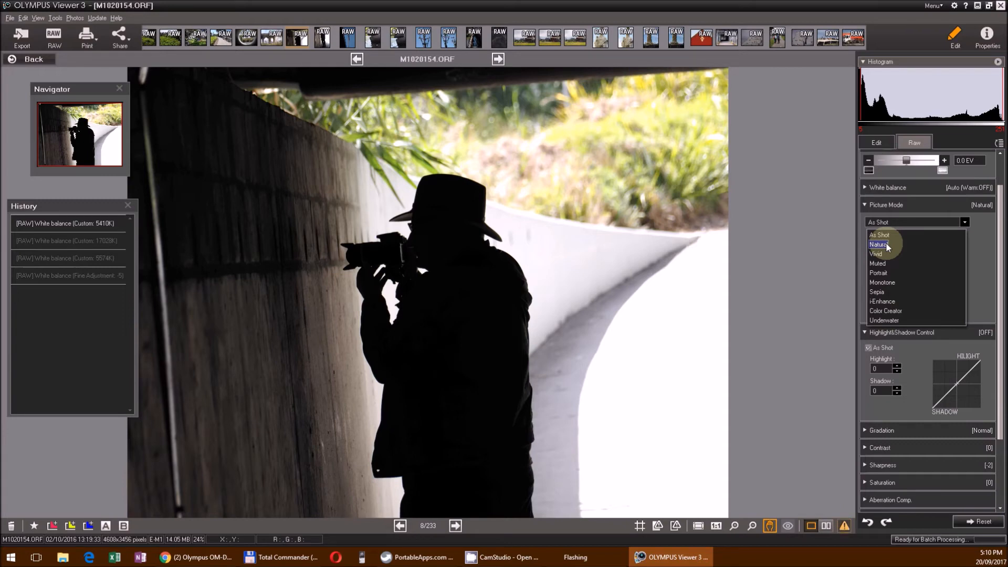
left_click(887, 245)
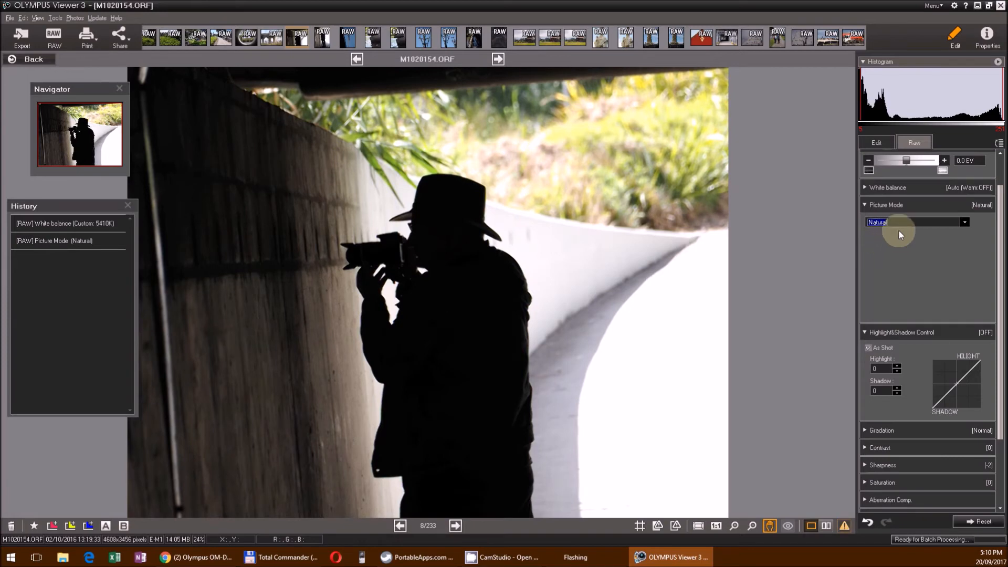
- Set the Picture Mode to i-Enhance with its effect level at HIGH
left_click(902, 223)
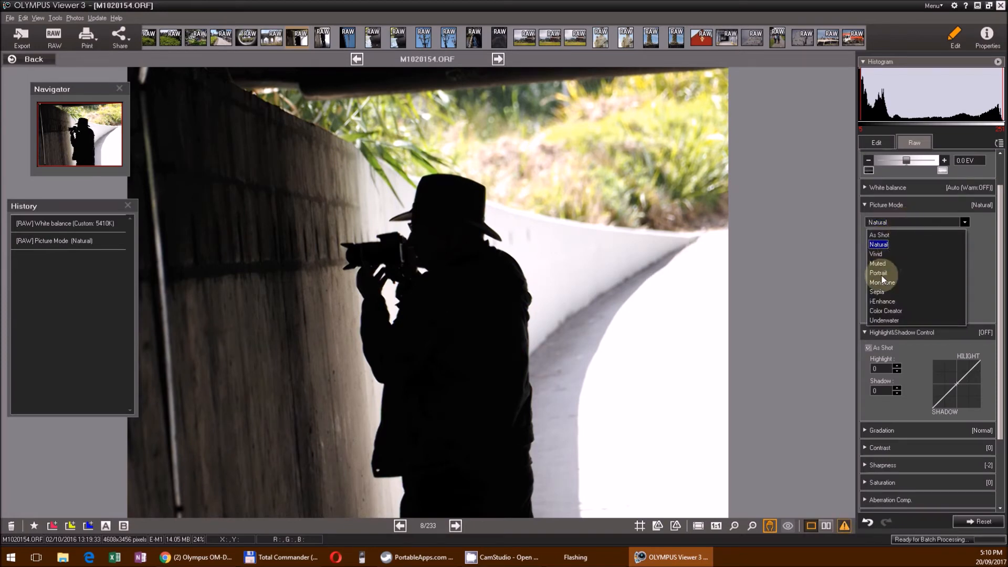
left_click(881, 303)
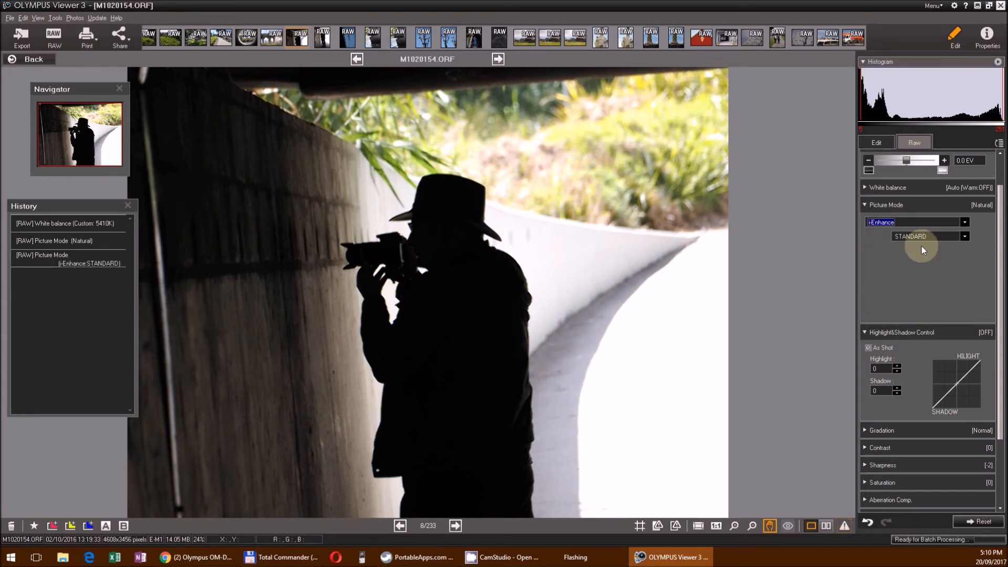
left_click(929, 234)
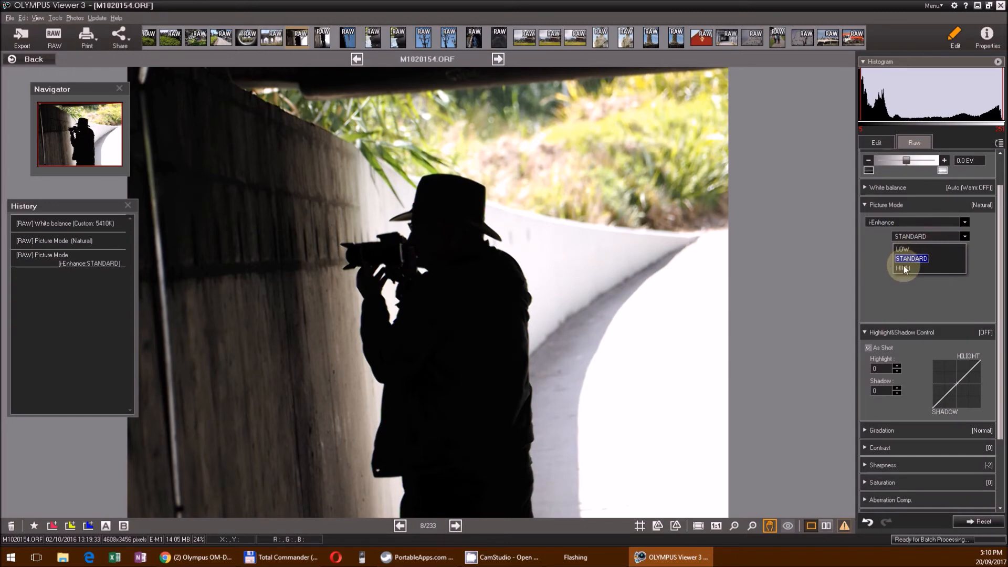
left_click(903, 267)
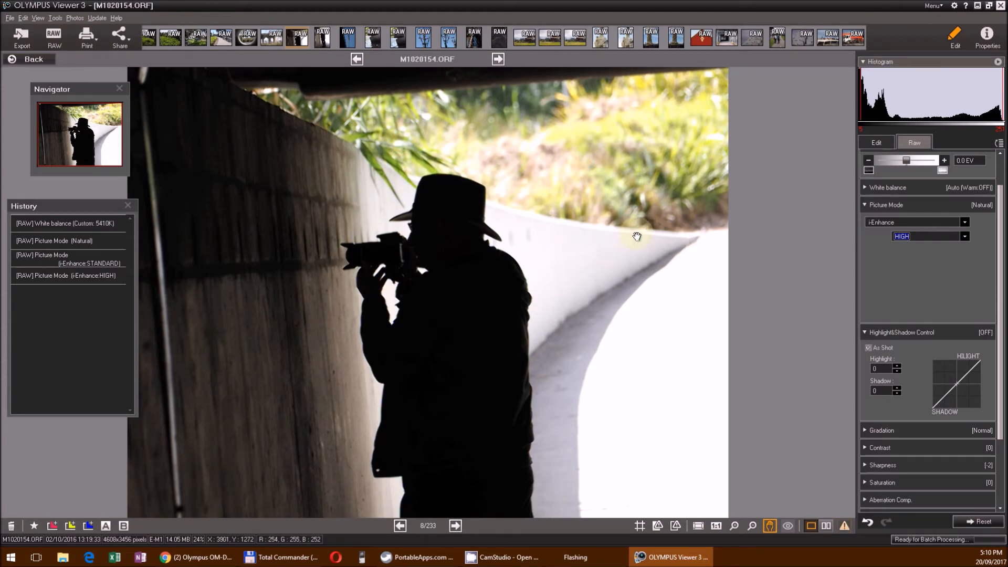
- Set the Picture Mode to Color Creator, try several color wheel positions ending at COLOR +7 and VIVID +2, and collapse its settings
left_click(921, 219)
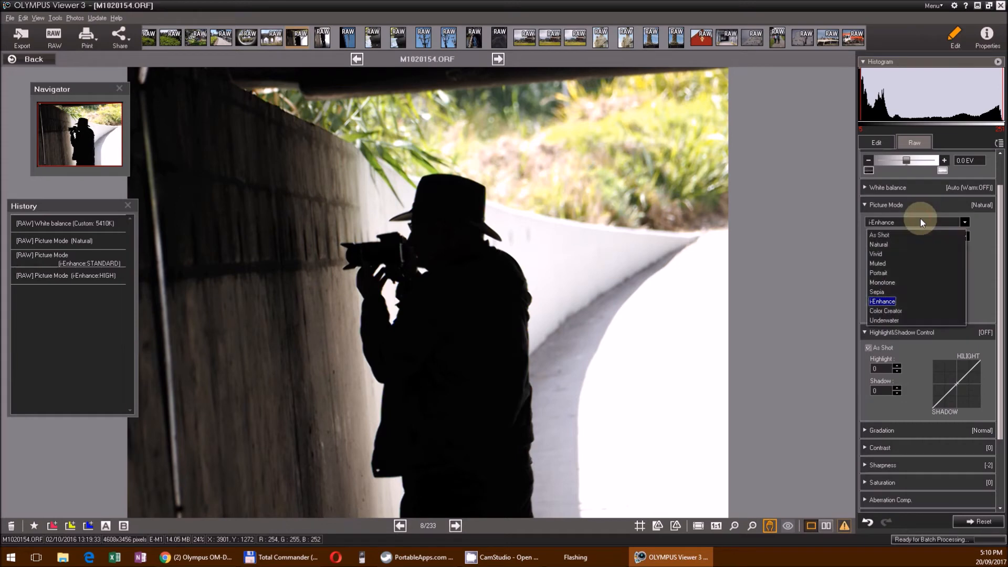
left_click(887, 311)
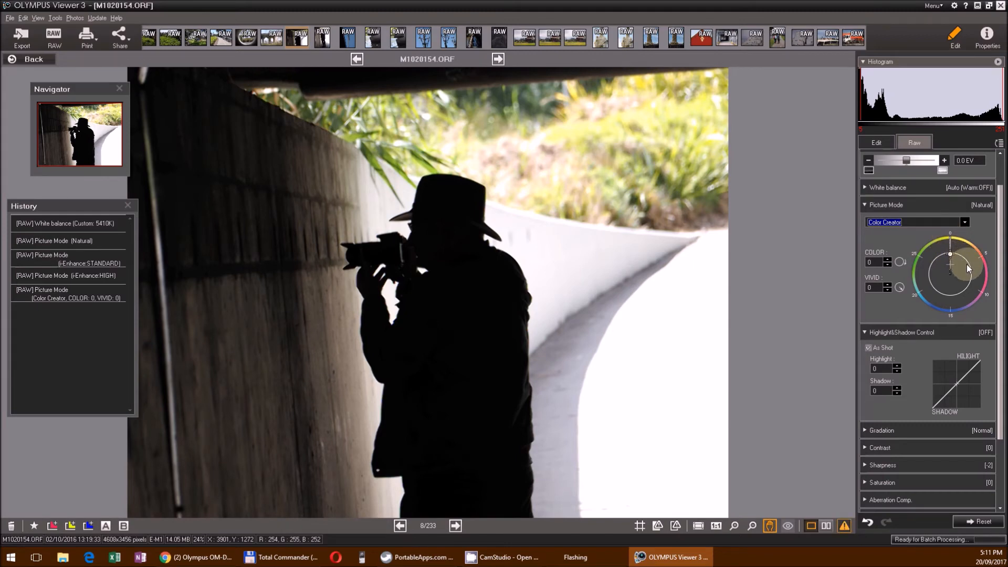
scroll(967, 268, "down", 2)
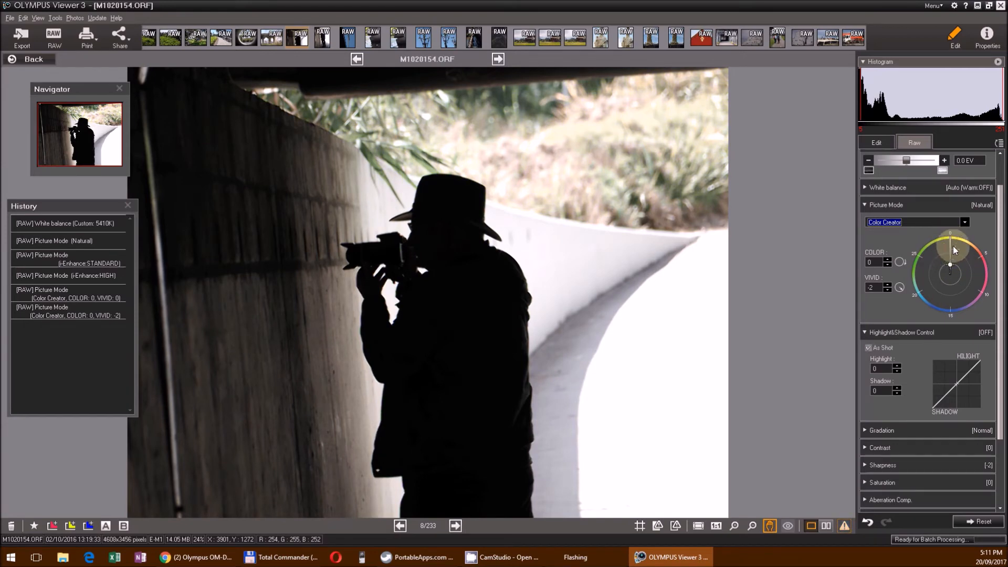
left_click(953, 248)
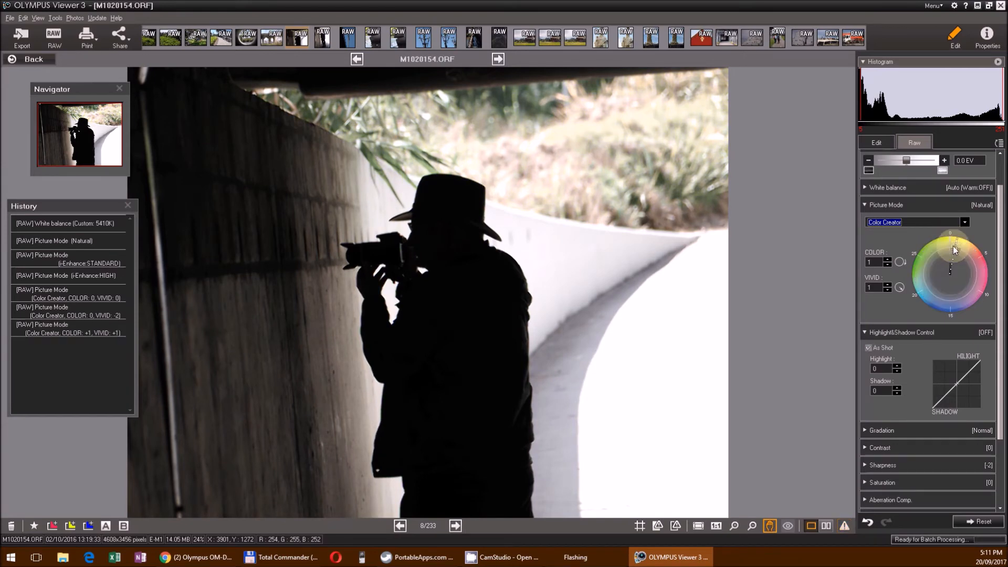
left_click(980, 266)
left_click(982, 272)
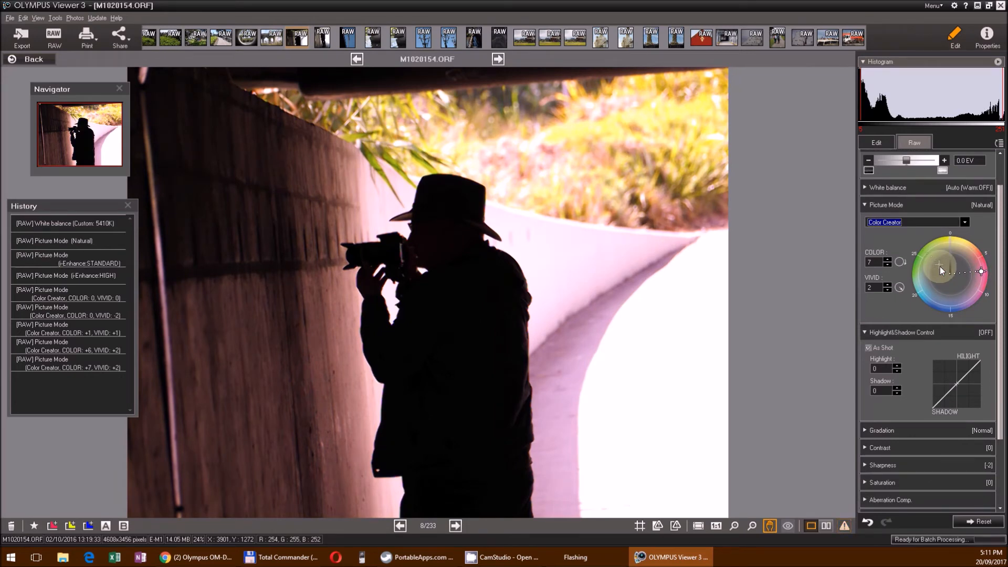
left_click(865, 205)
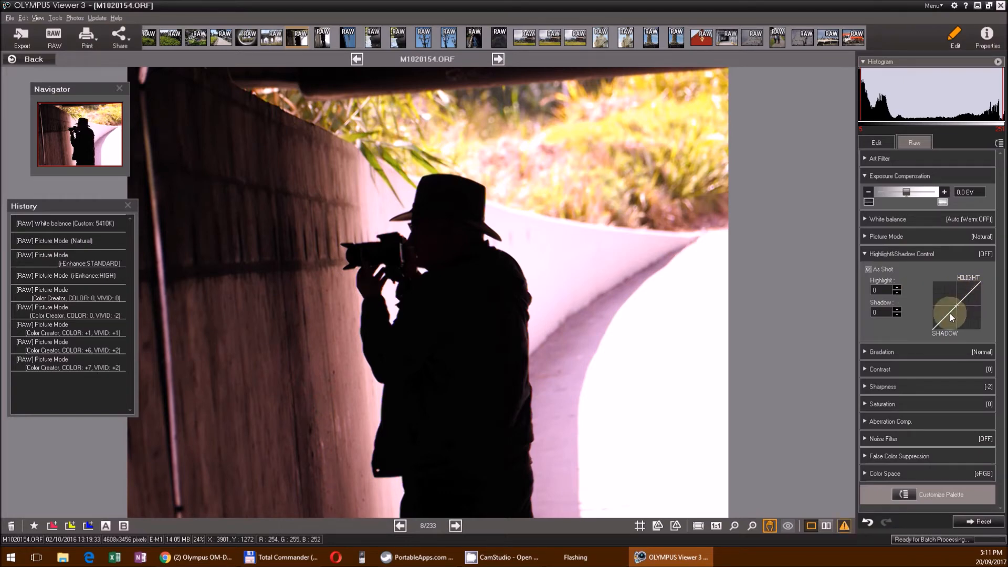
- Use Highlight&Shadow Control to raise the highlight level to +7 and lower it to -7, keeping the shadow level at 0
left_click(896, 288)
left_click(896, 288)
left_click(896, 288)
left_click(897, 287)
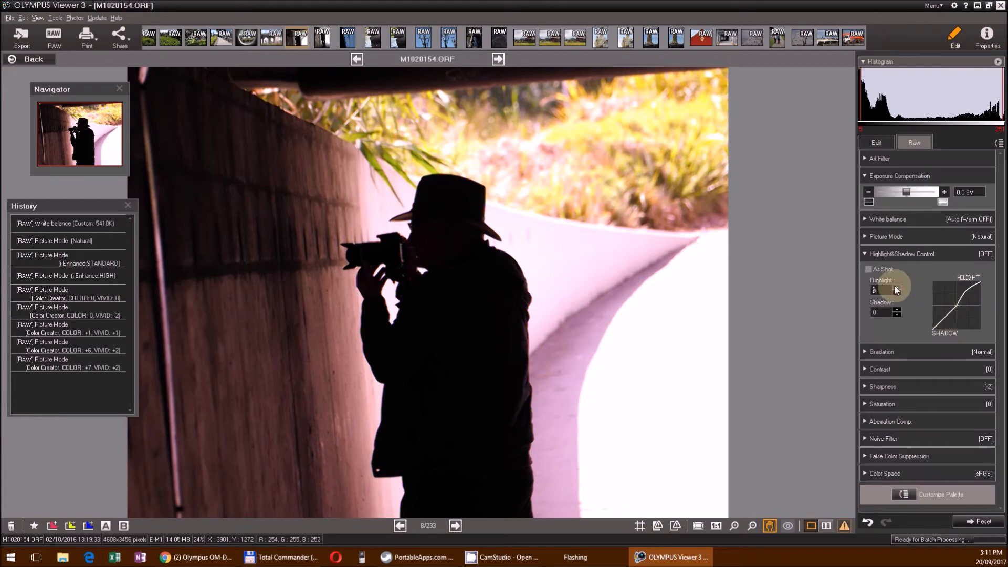
left_click(897, 288)
left_click(897, 288)
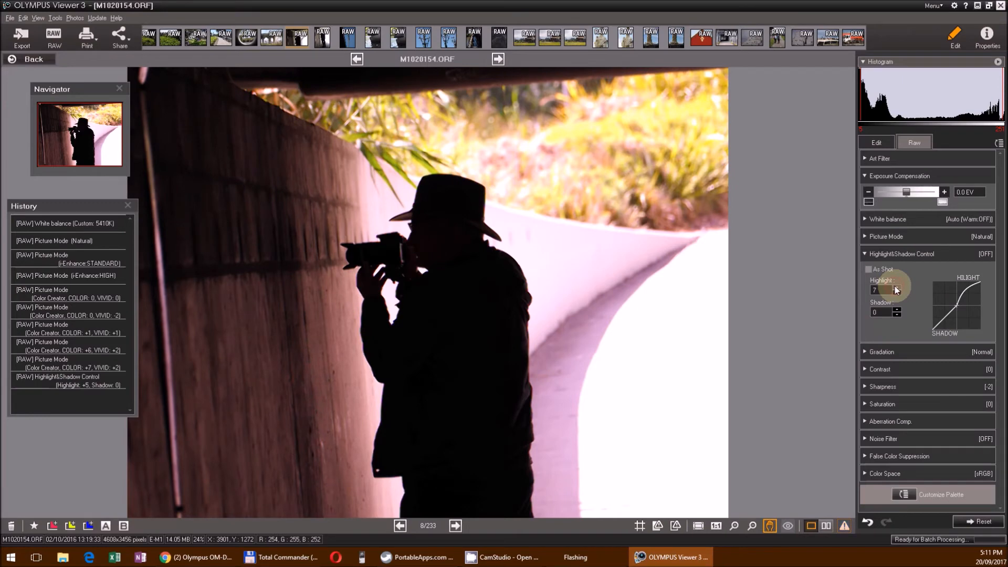
left_click(896, 291)
left_click(897, 291)
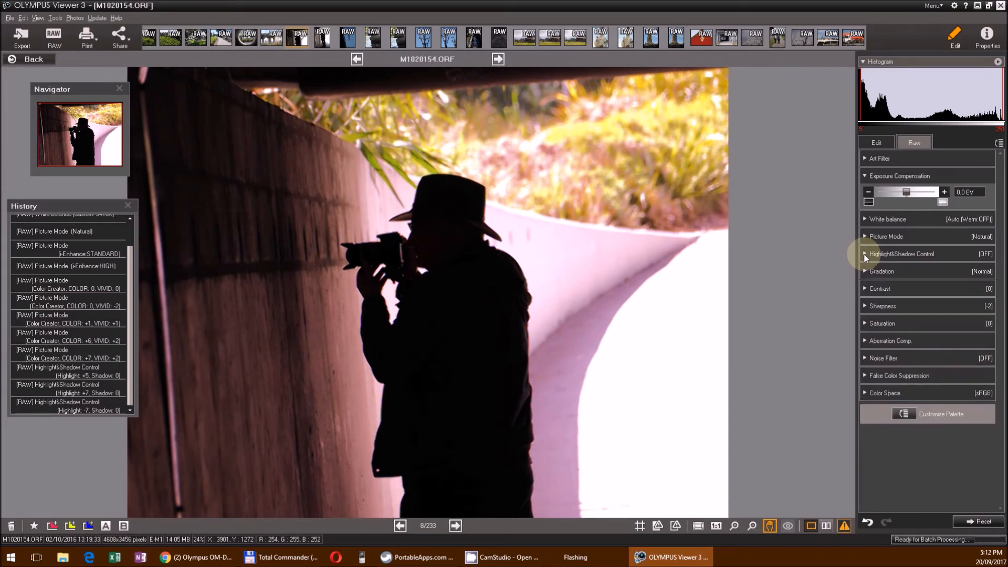
- Expand the Gradation settings and set the gradation to AUTO
left_click(866, 272)
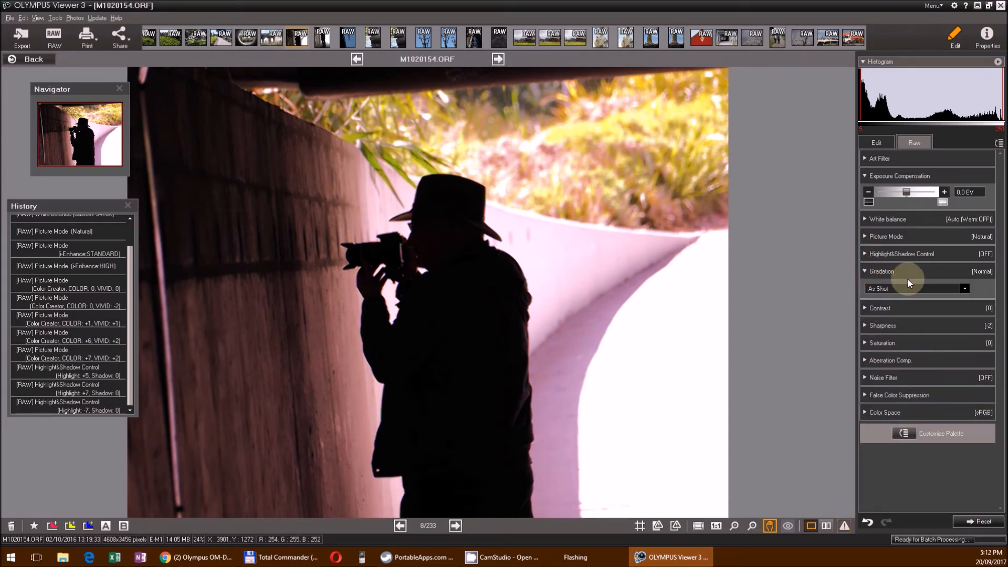
left_click(937, 288)
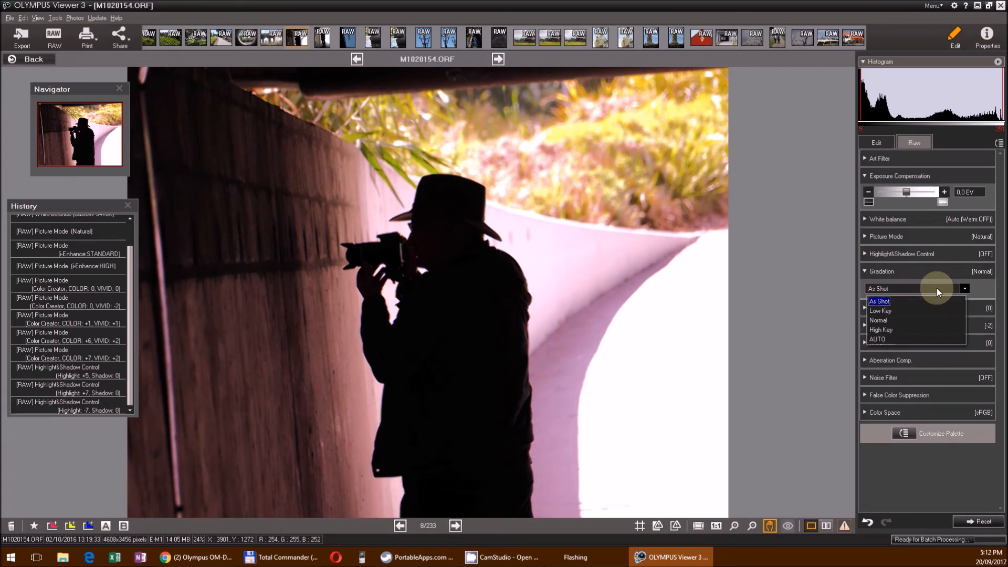
left_click(877, 339)
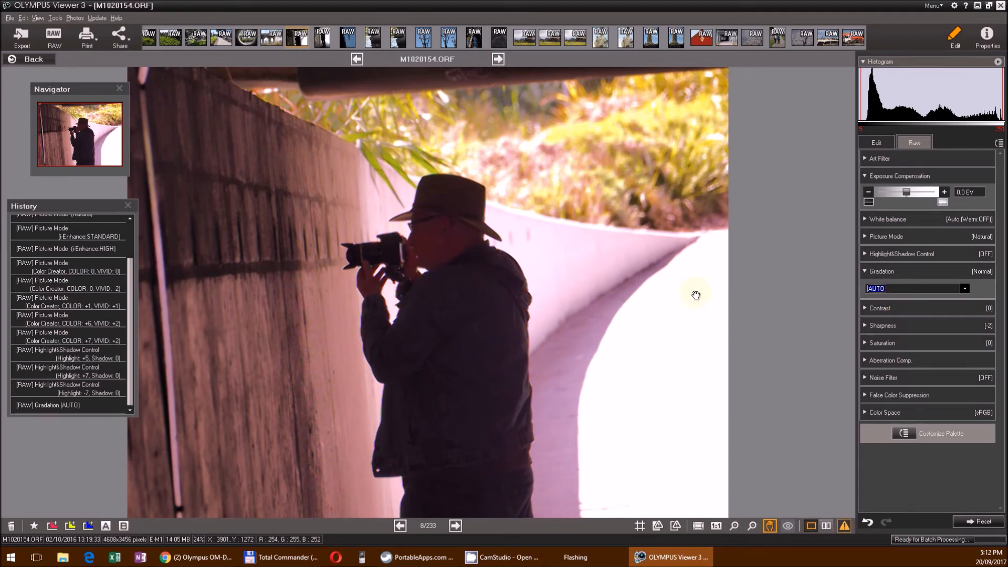
- Inspect the Contrast, Sharpness, Saturation and Aberration Comp. settings, collapsing each one after viewing it
left_click(865, 308)
left_click(866, 309)
left_click(865, 327)
left_click(864, 329)
left_click(865, 344)
left_click(865, 342)
left_click(864, 360)
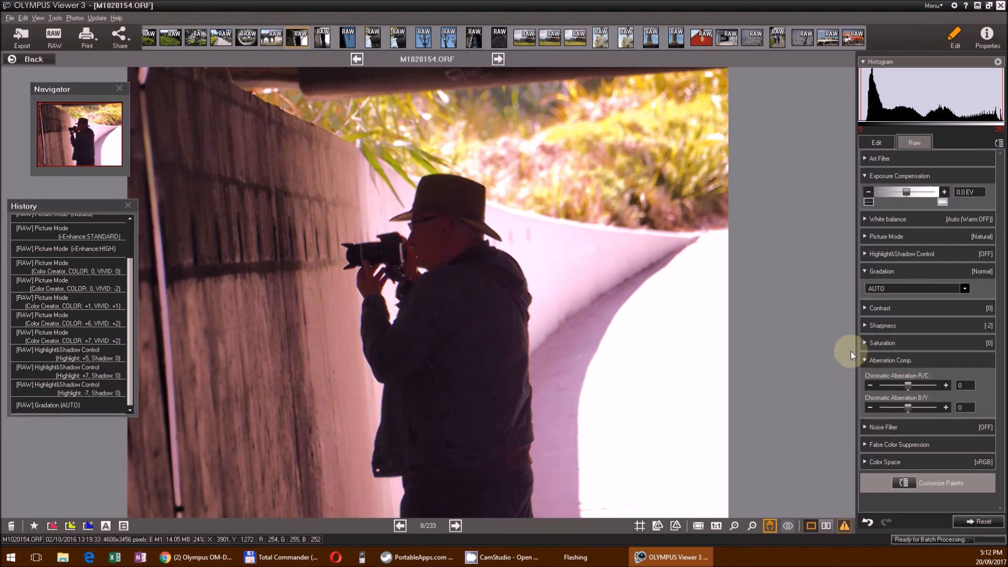
left_click(864, 359)
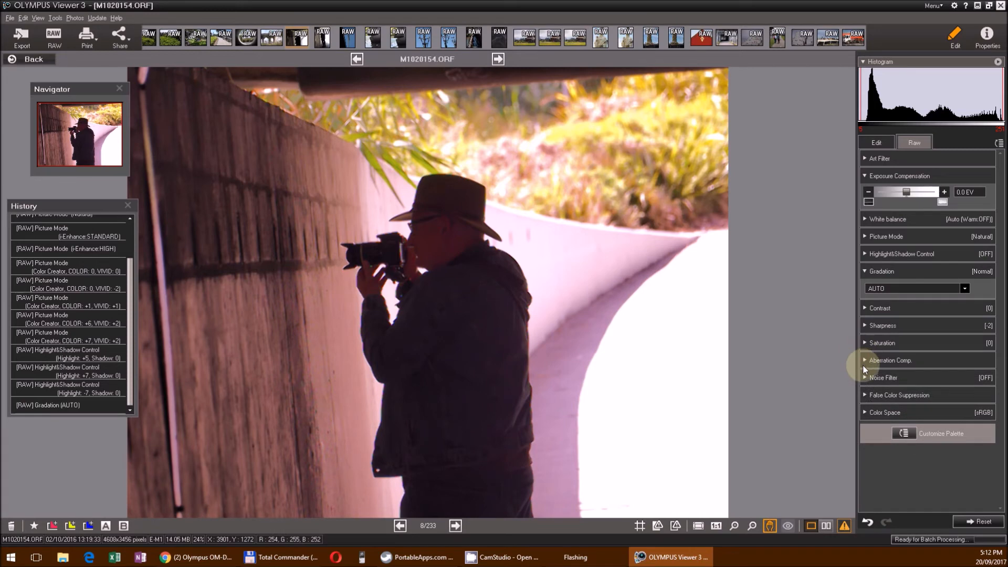
- Review the Noise Filter levels and the False Color Suppression settings without changing them
left_click(866, 378)
left_click(894, 395)
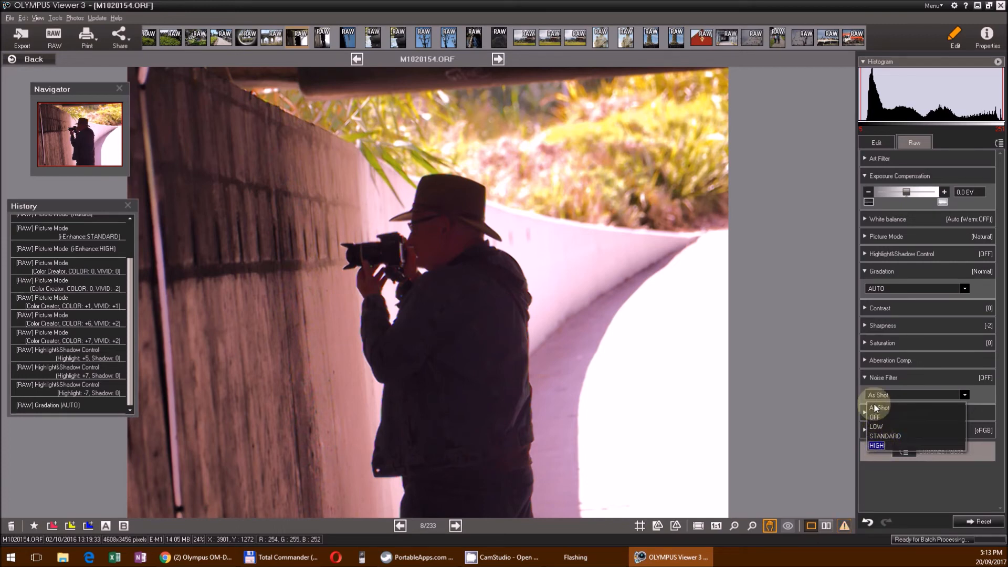
left_click(866, 374)
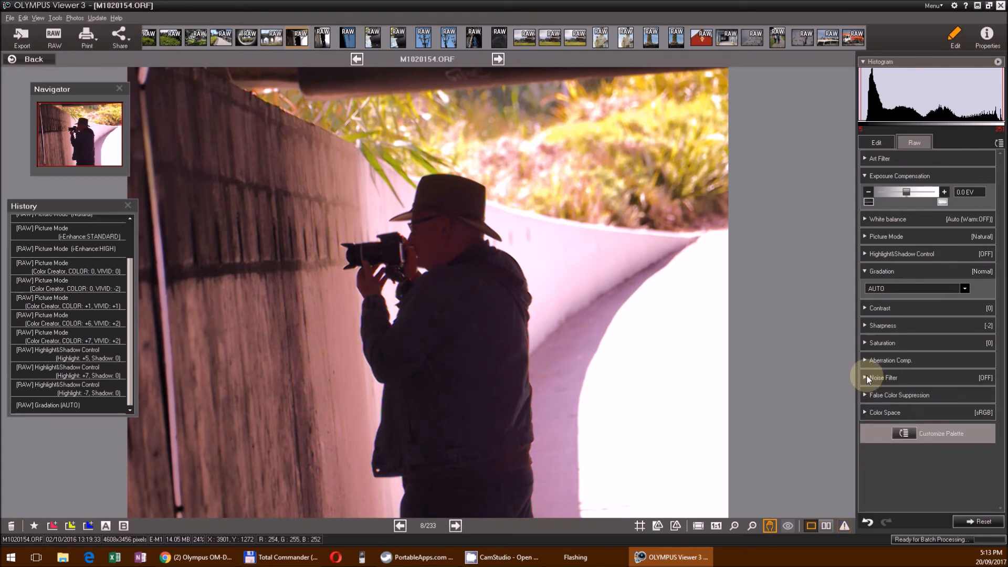
left_click(865, 395)
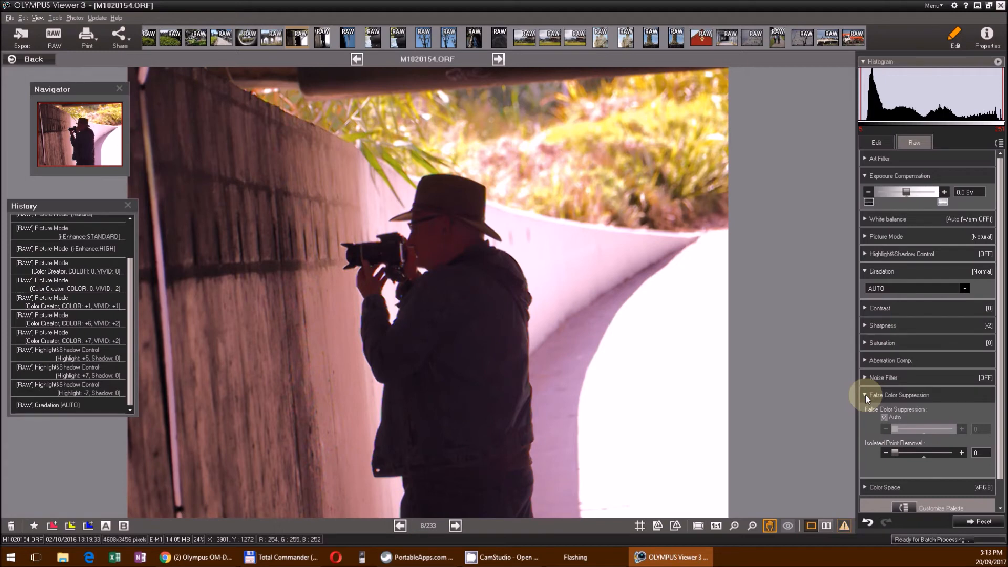
left_click(866, 394)
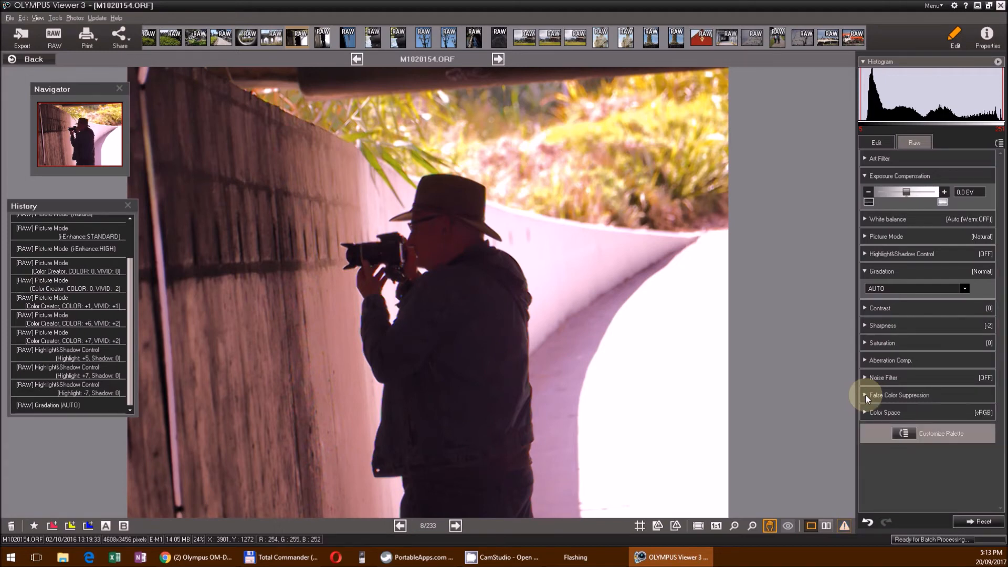
- Review the Color Space options without changing them, and collapse the Color Space and Exposure Compensation settings
left_click(865, 412)
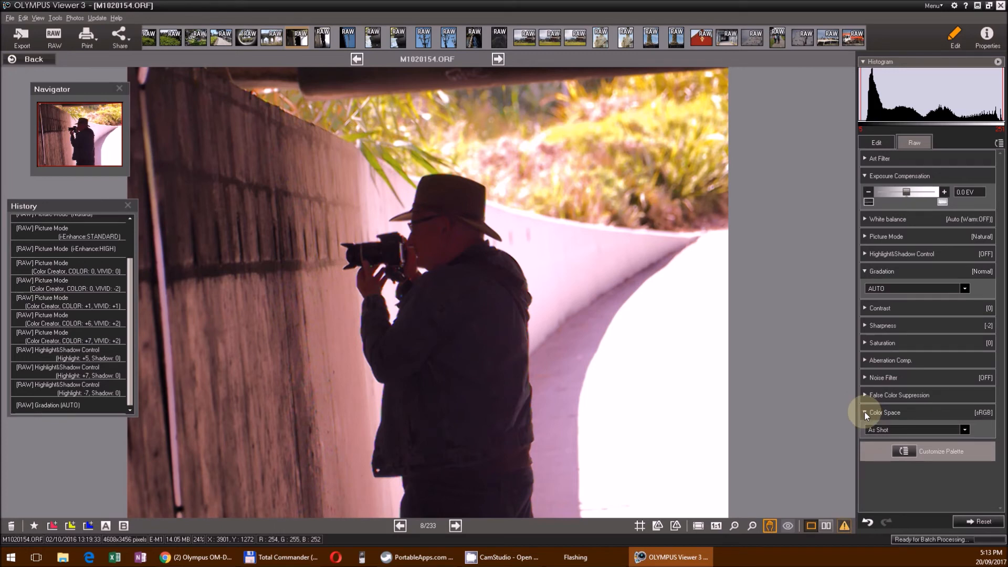
left_click(901, 430)
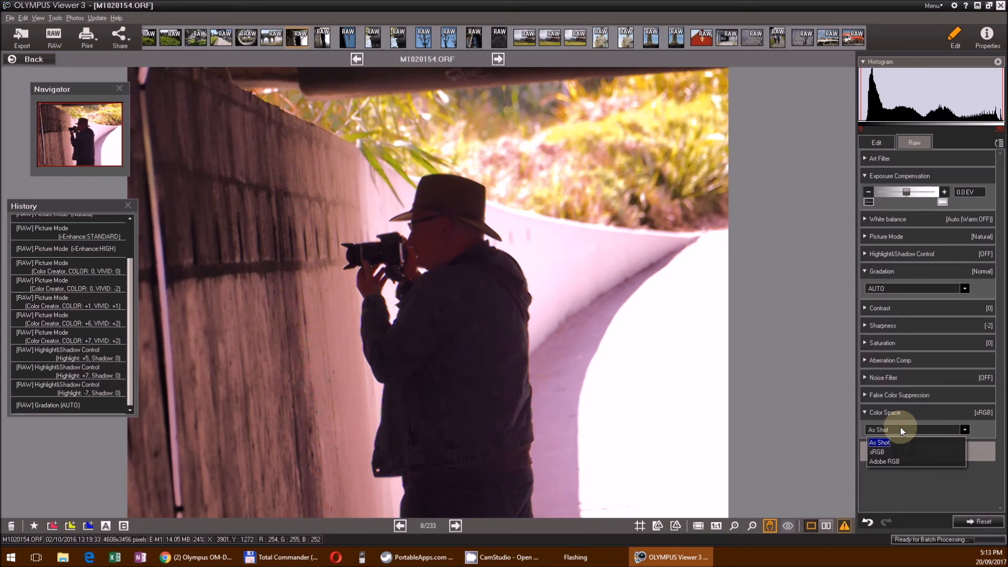
left_click(901, 430)
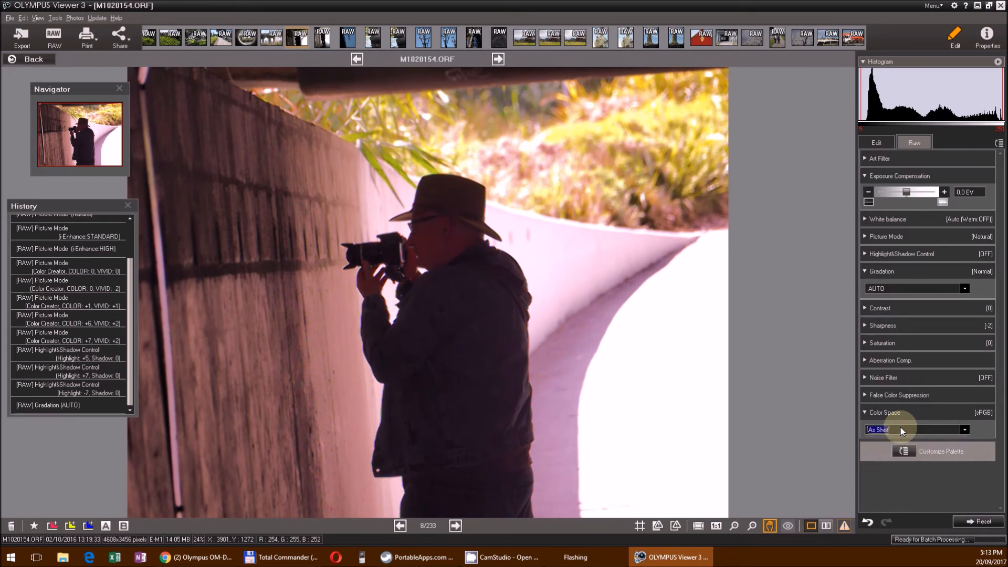
left_click(865, 413)
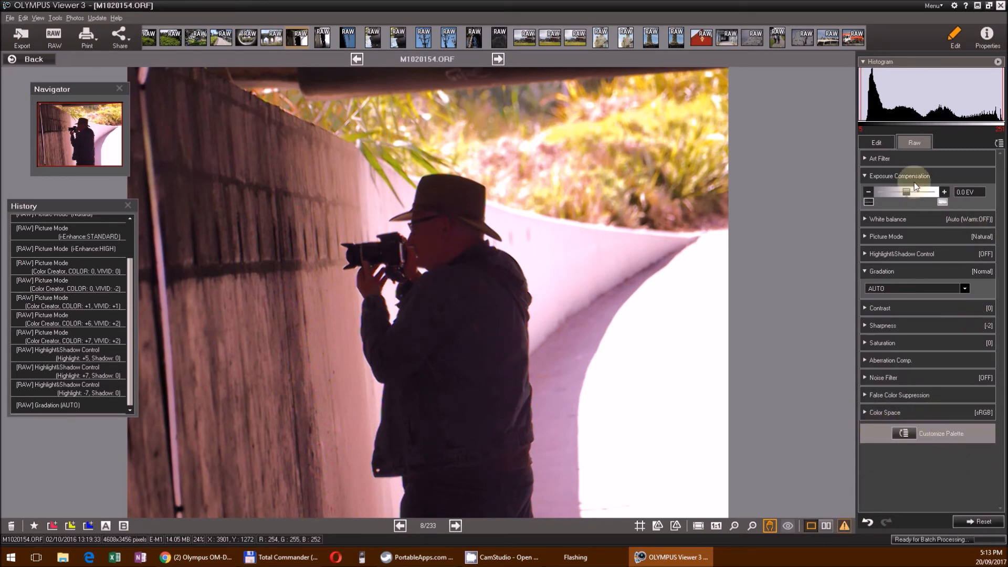
left_click(865, 176)
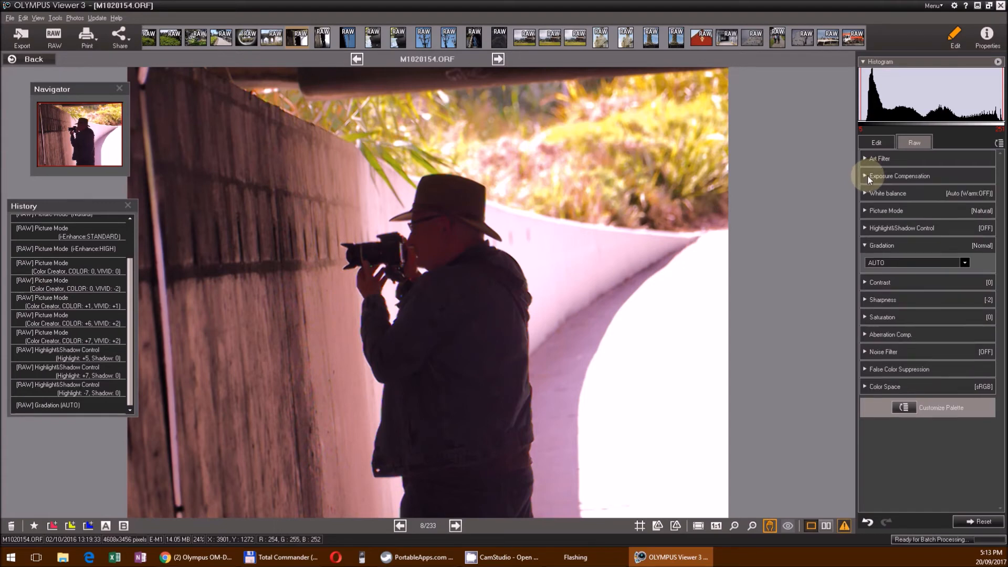
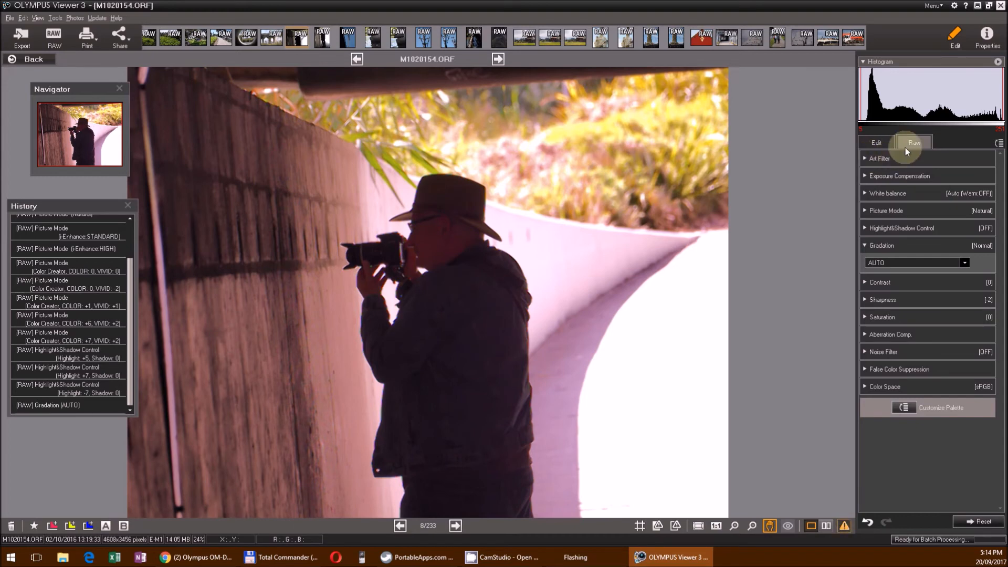
- Browse the available art filters and apply Grainy Film to the photo
left_click(866, 159)
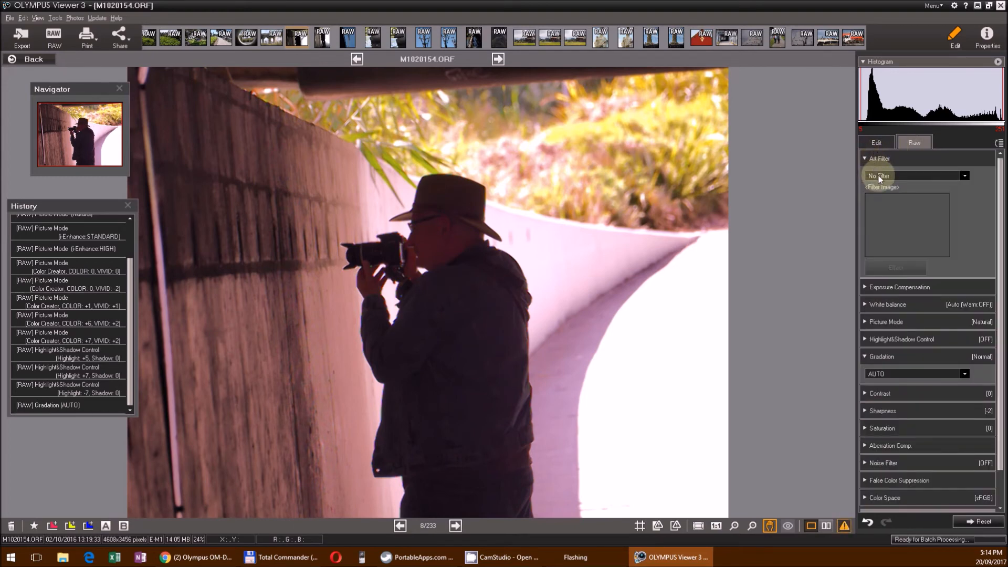
left_click(879, 178)
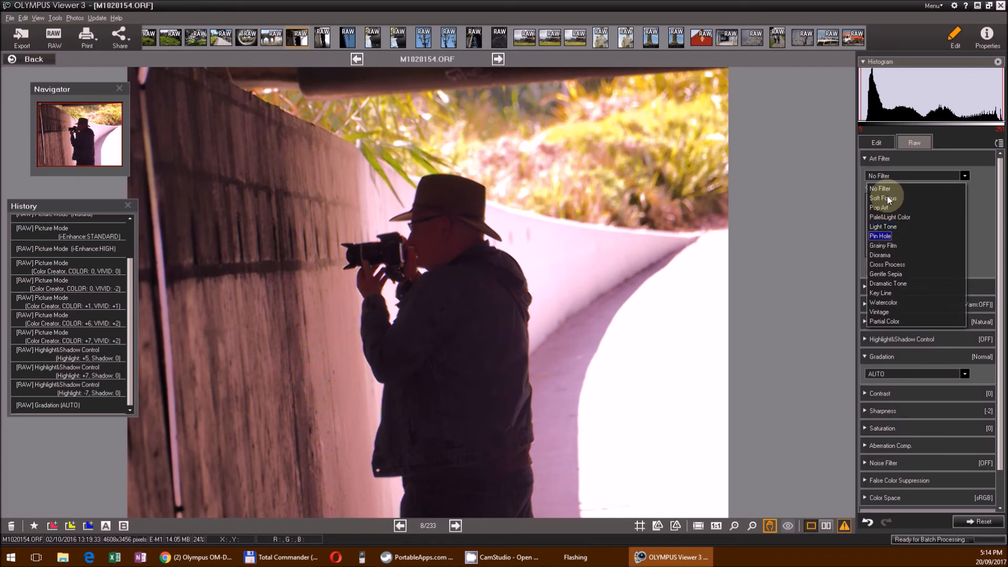
key("Up")
key("Up")
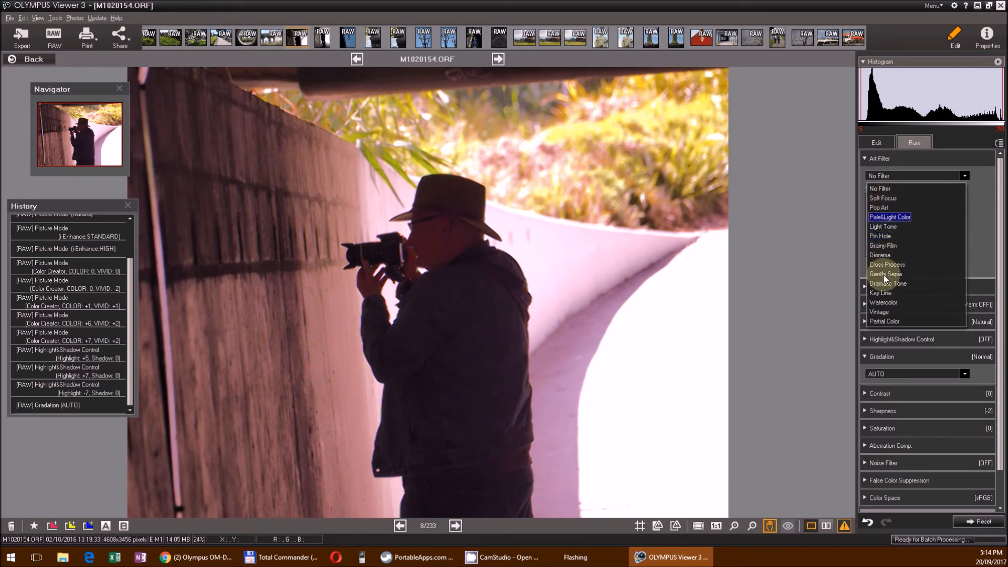
key("Down")
key("Down")
key("Down")
key("Down")
key("Down")
key("Down")
key("Down")
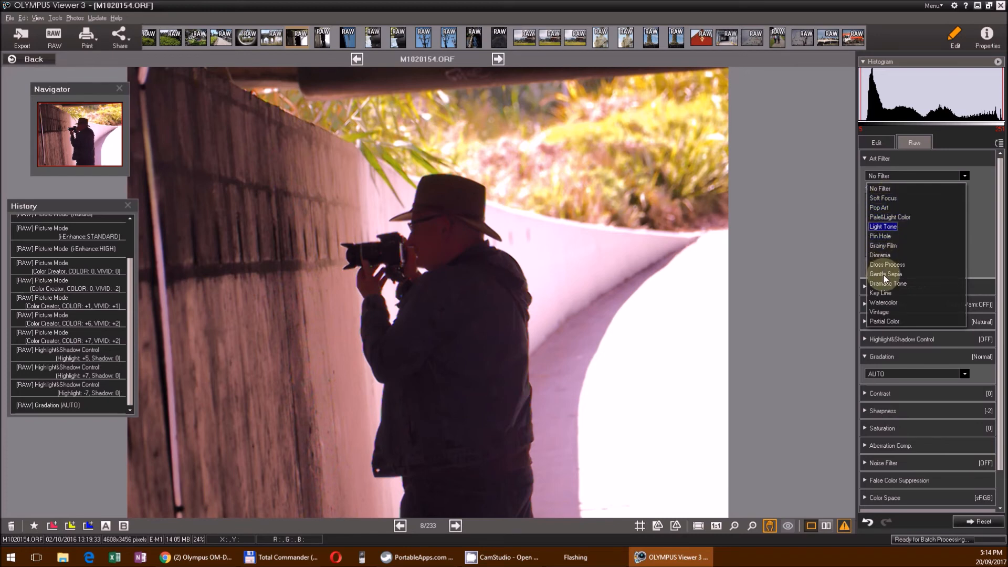
key("Up")
key("Up")
key("Up")
key("Up")
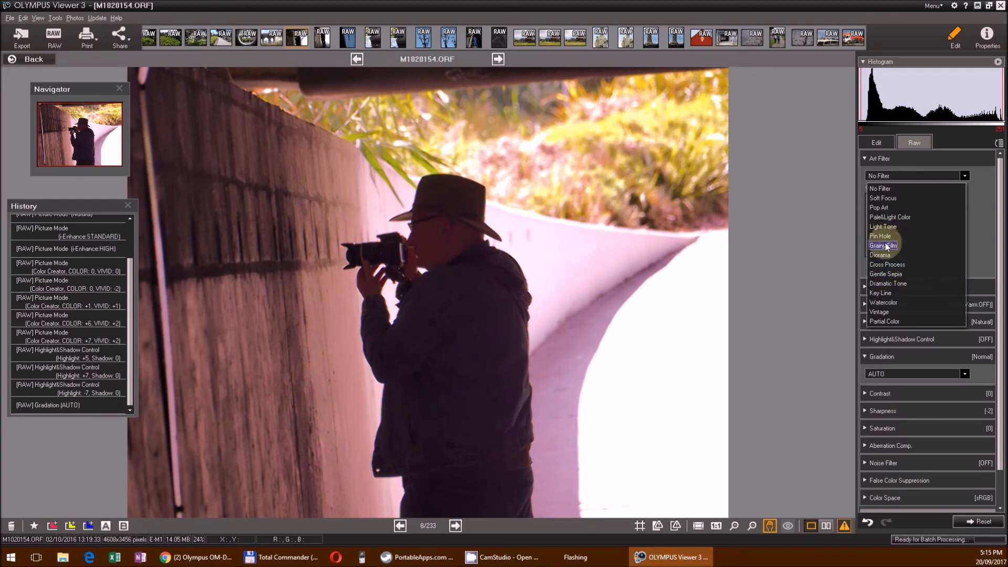
left_click(885, 246)
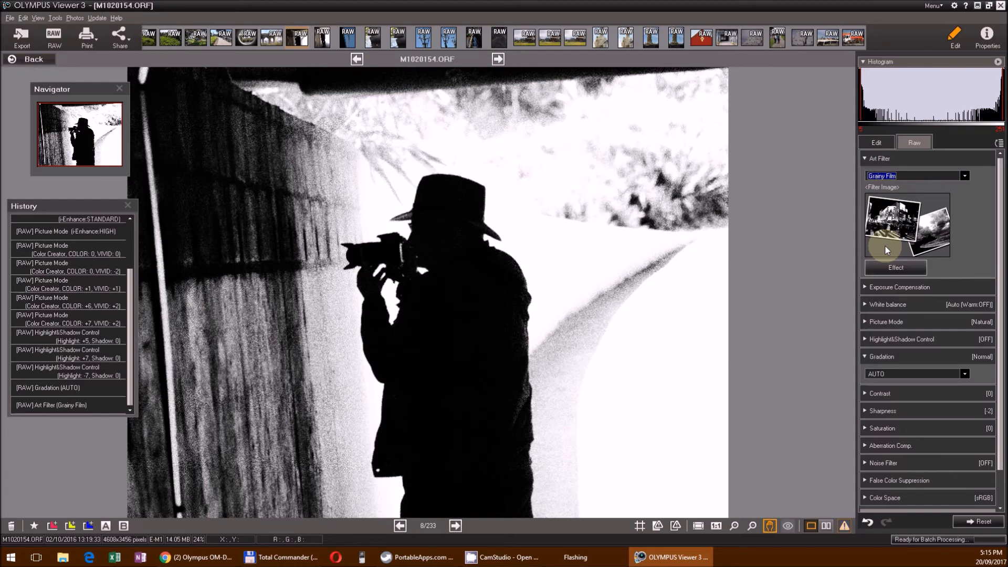
- Reset all RAW adjustments on the photo to its original as-shot state
scroll(884, 245, "down", 1)
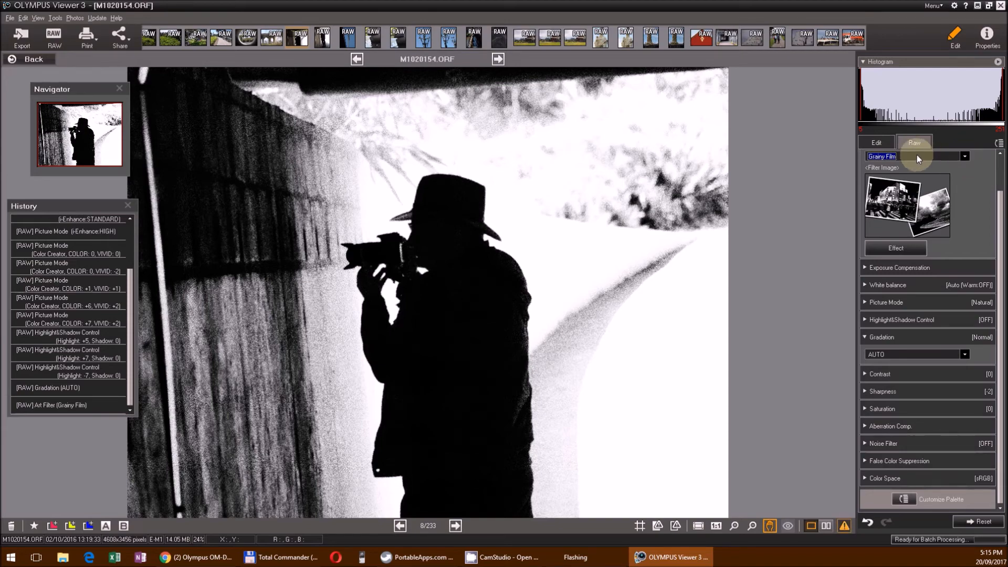
left_click(978, 525)
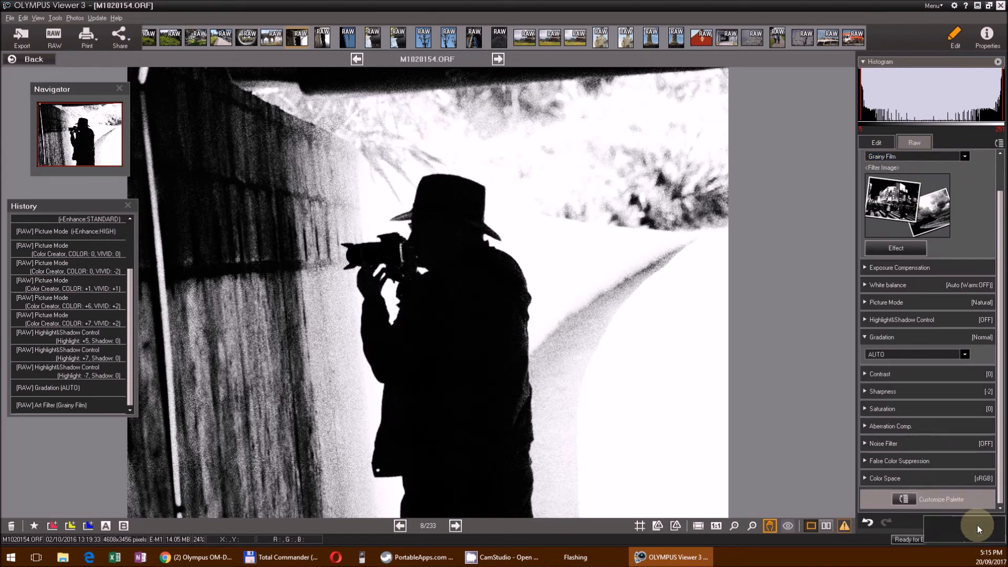
left_click(969, 541)
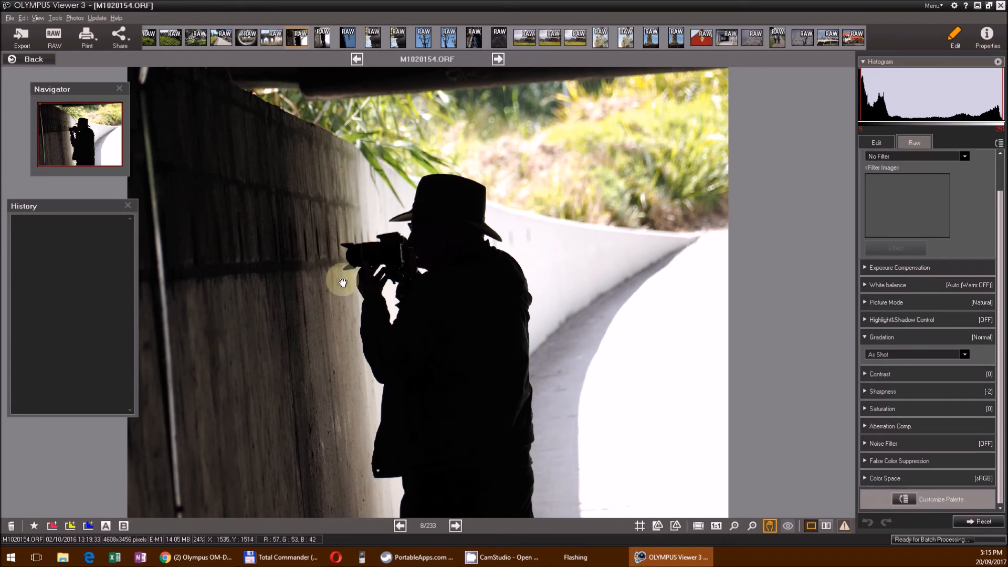
- Try Auto Tone Correction in Auto mode from the general Edit adjustments, and turn it off again
left_click(867, 142)
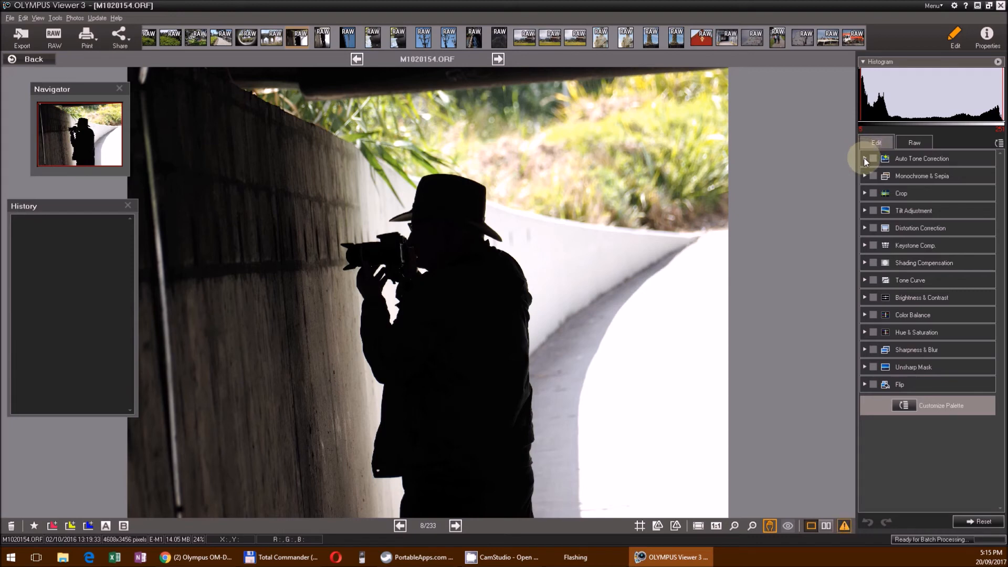
left_click(865, 158)
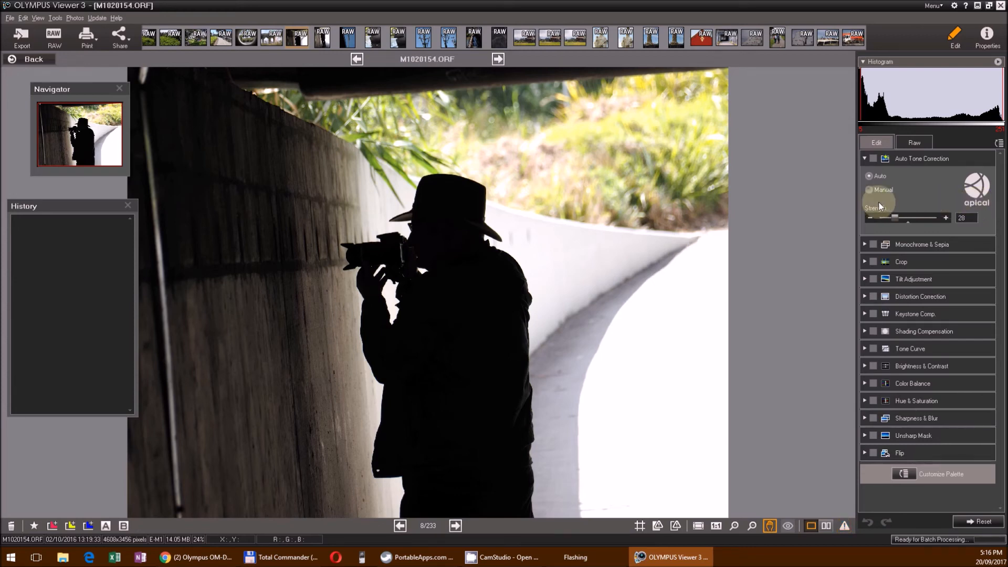
left_click(874, 160)
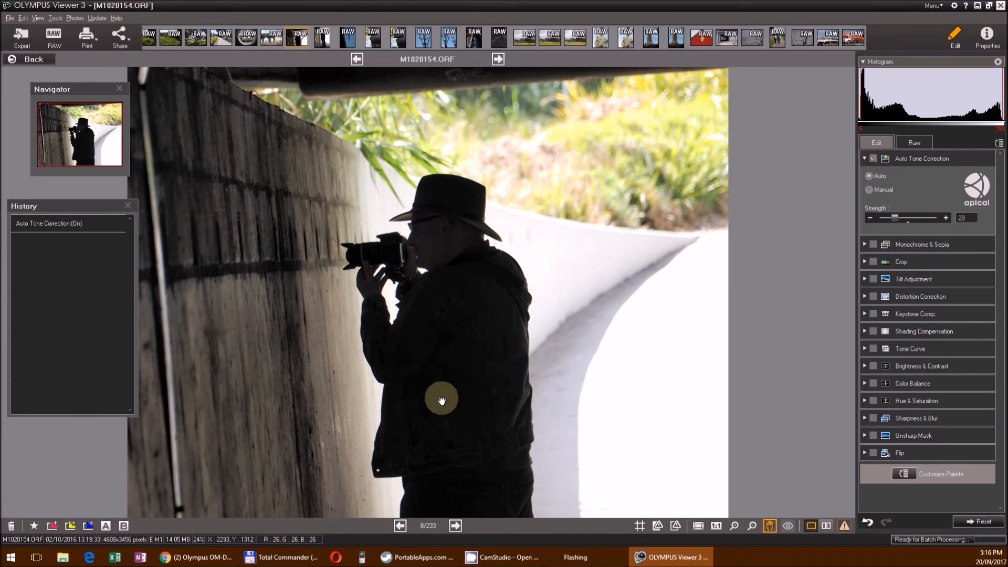
left_click(874, 157)
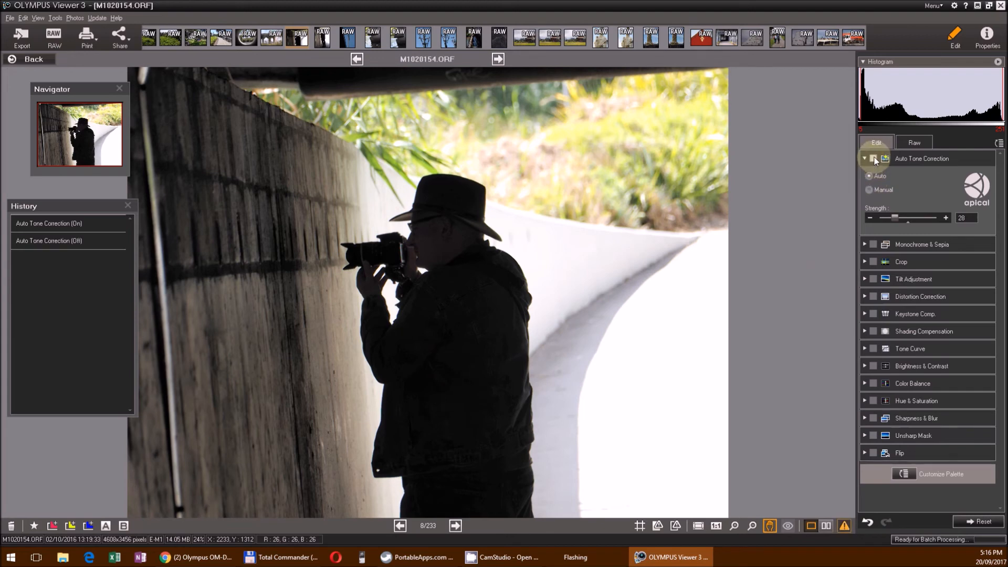
- Review the Monochrome & Sepia and Tilt Adjustment settings without changing them, and collapse both
left_click(866, 246)
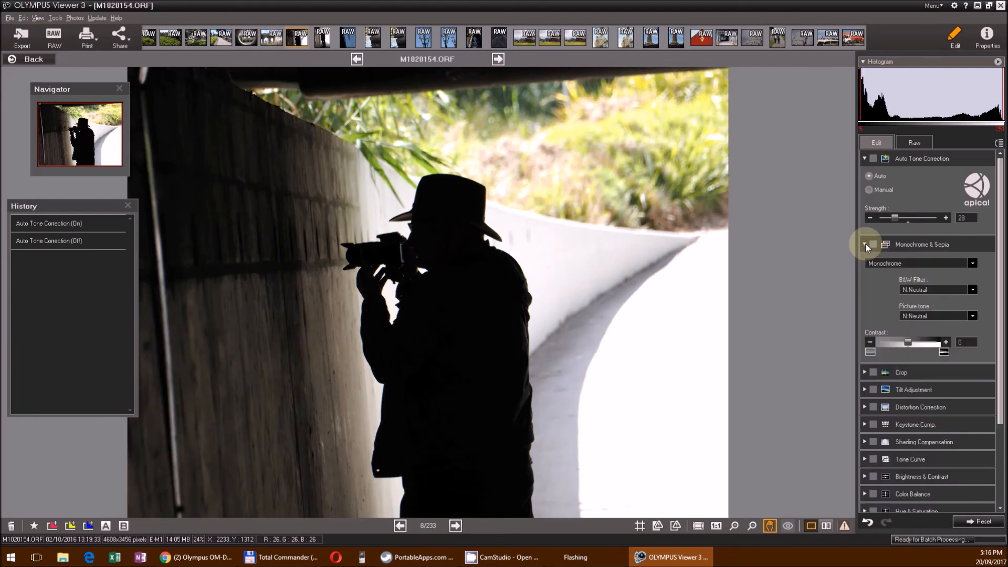
left_click(865, 246)
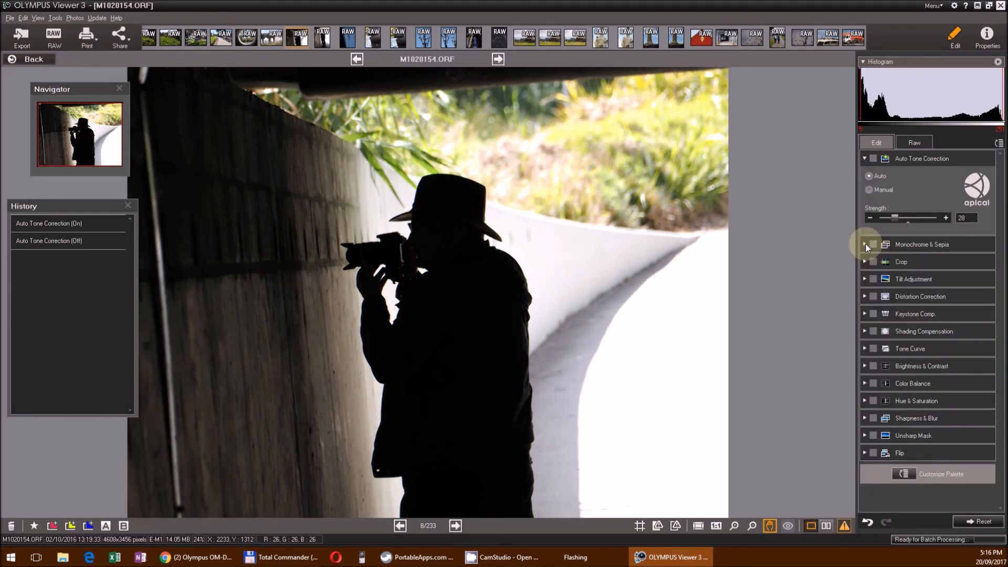
left_click(865, 280)
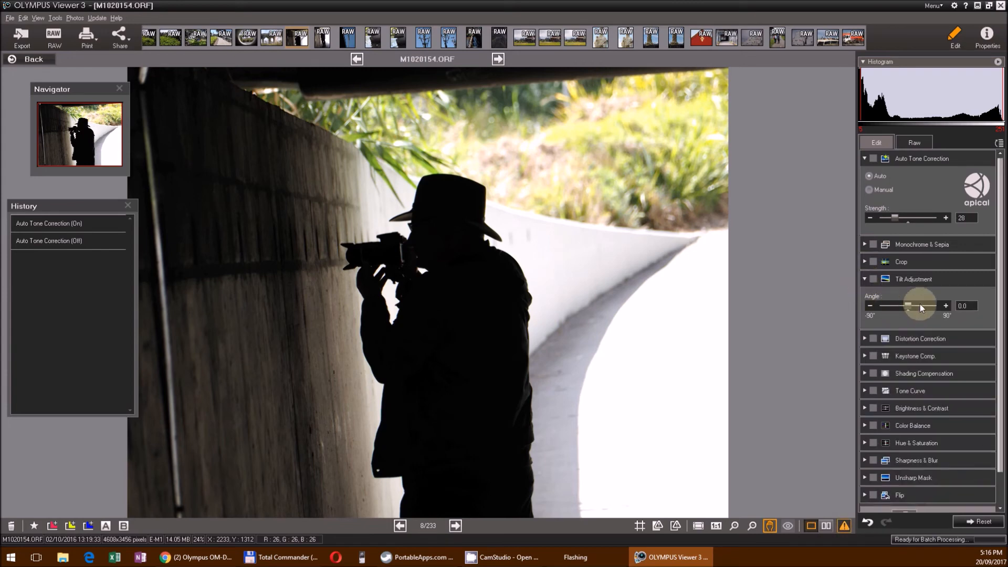
left_click(865, 280)
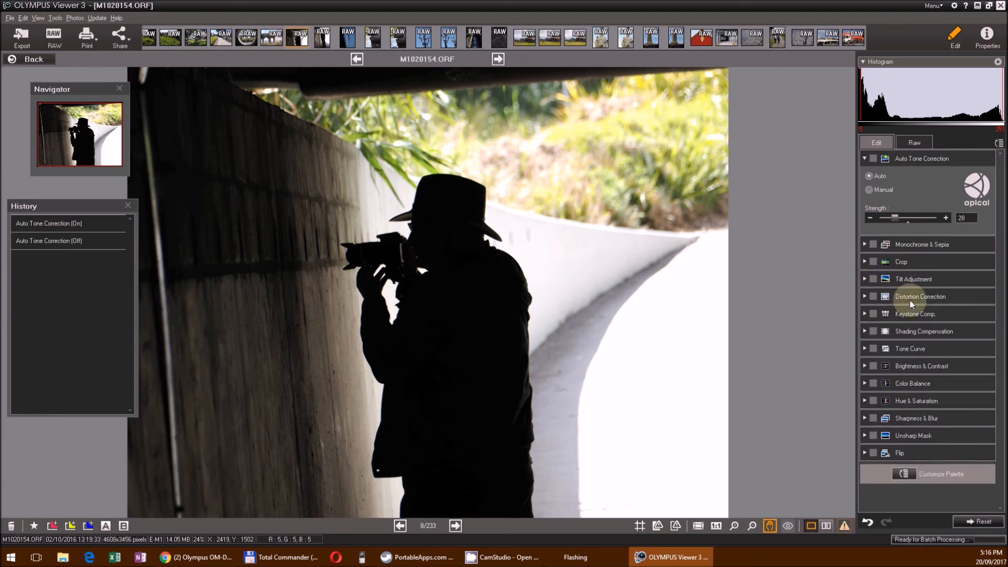
- Review the Keystone Comp. and Shading Compensation settings without changing them, and collapse both
left_click(864, 314)
left_click(864, 314)
left_click(865, 331)
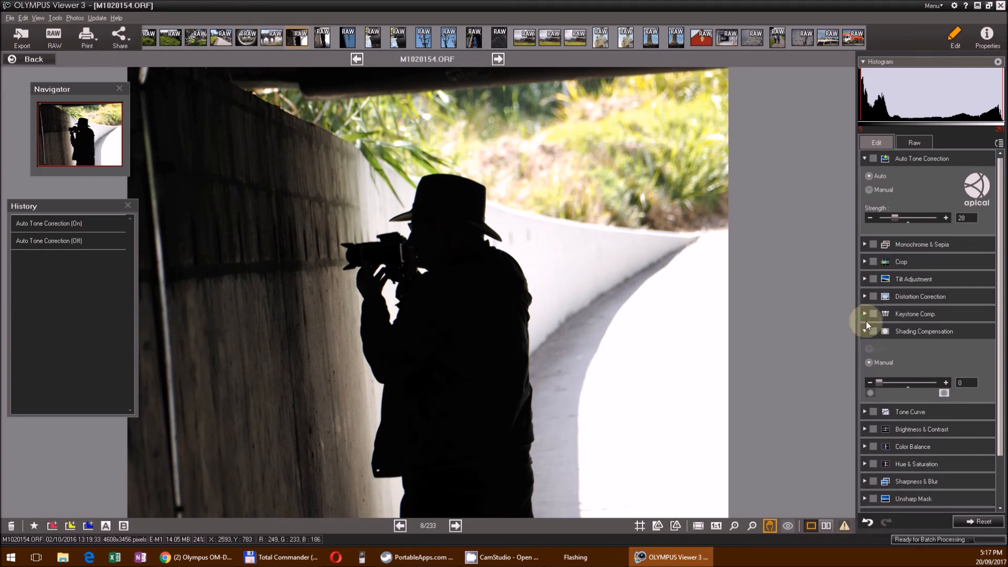
scroll(864, 329, "down", 2)
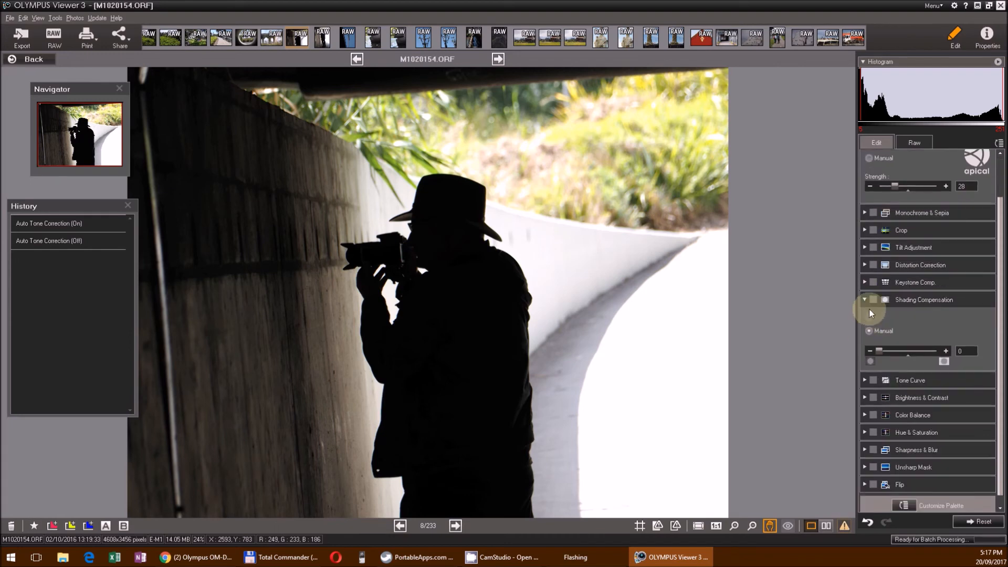
scroll(868, 303, "up", 1)
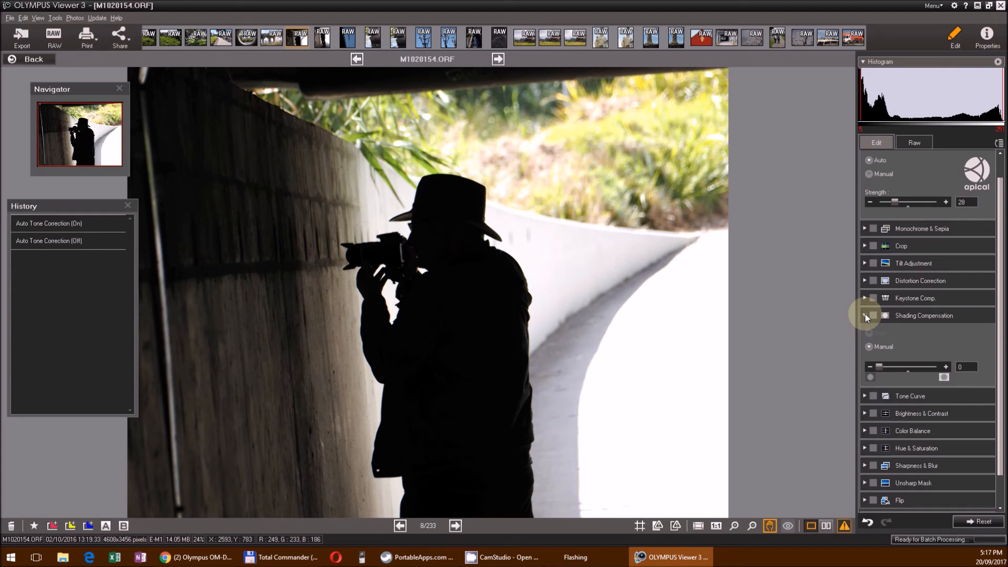
left_click(865, 316)
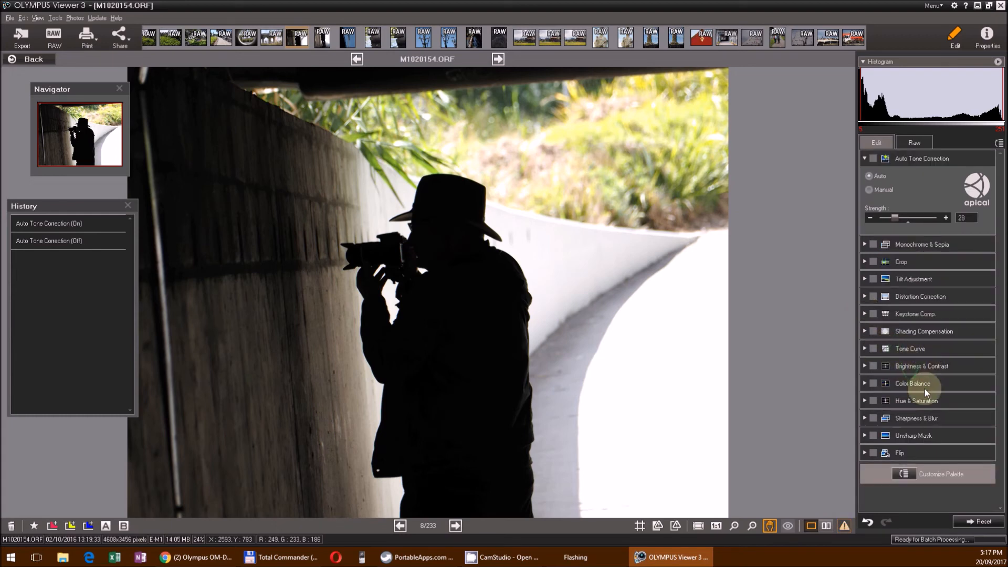
- Compare the Color Balance edit settings with the RAW Exposure Compensation, Picture Mode and White balance settings, and collapse Color Balance
left_click(865, 383)
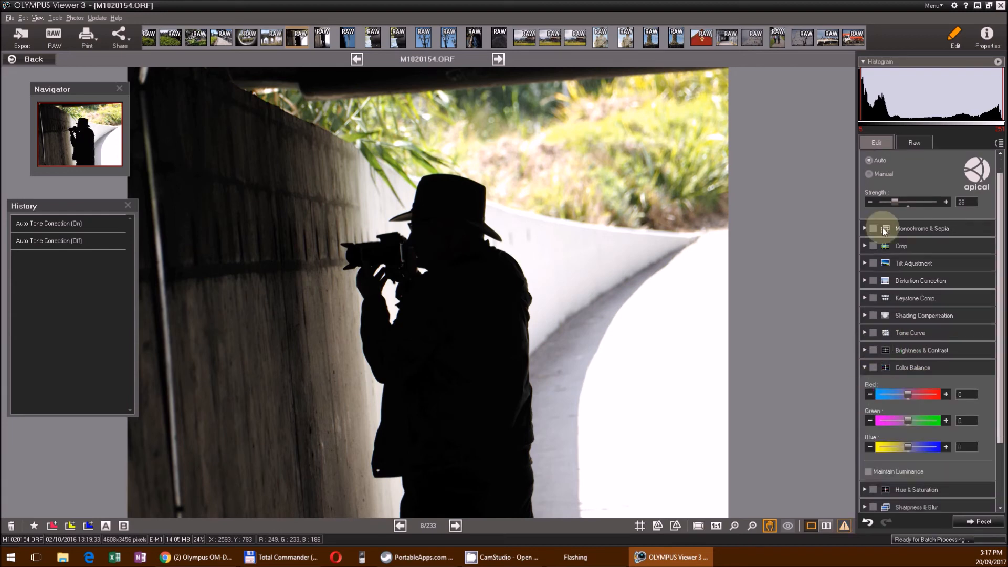
left_click(916, 142)
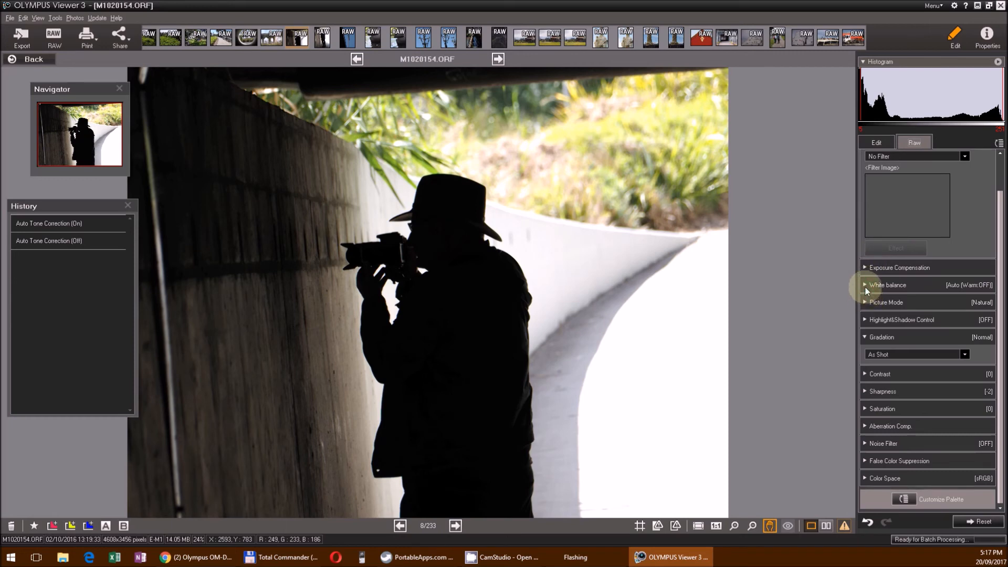
left_click(867, 268)
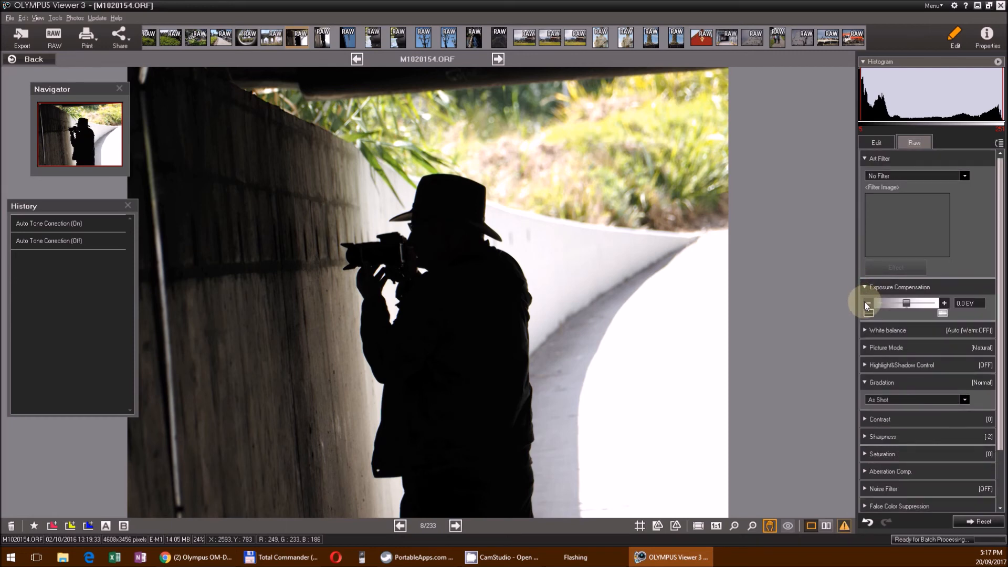
left_click(867, 330)
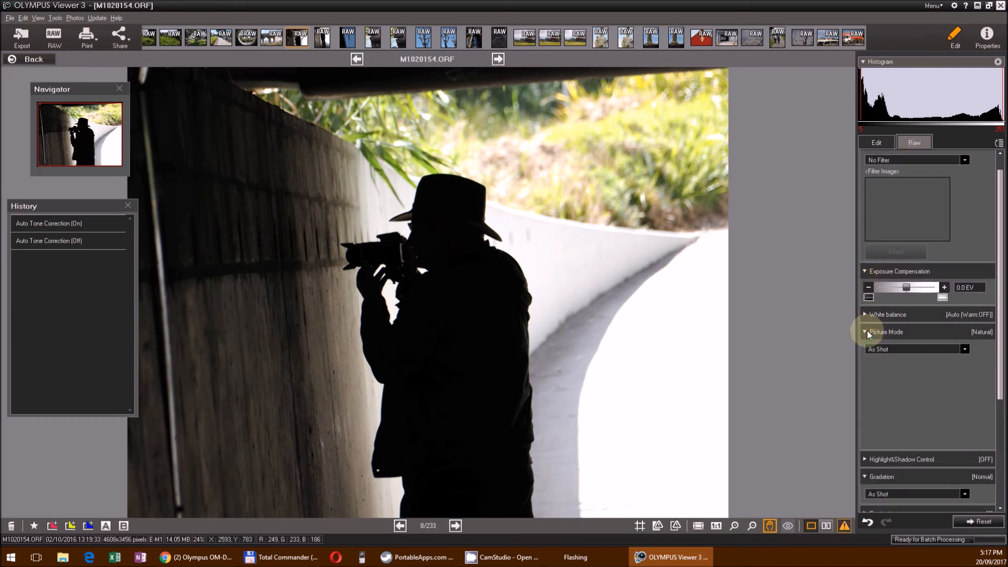
left_click(865, 315)
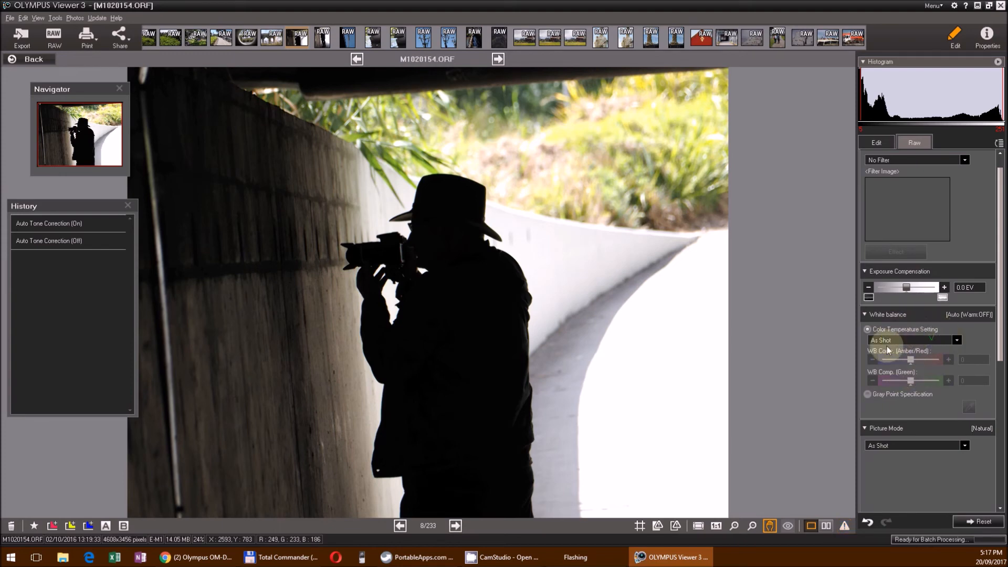
left_click(875, 144)
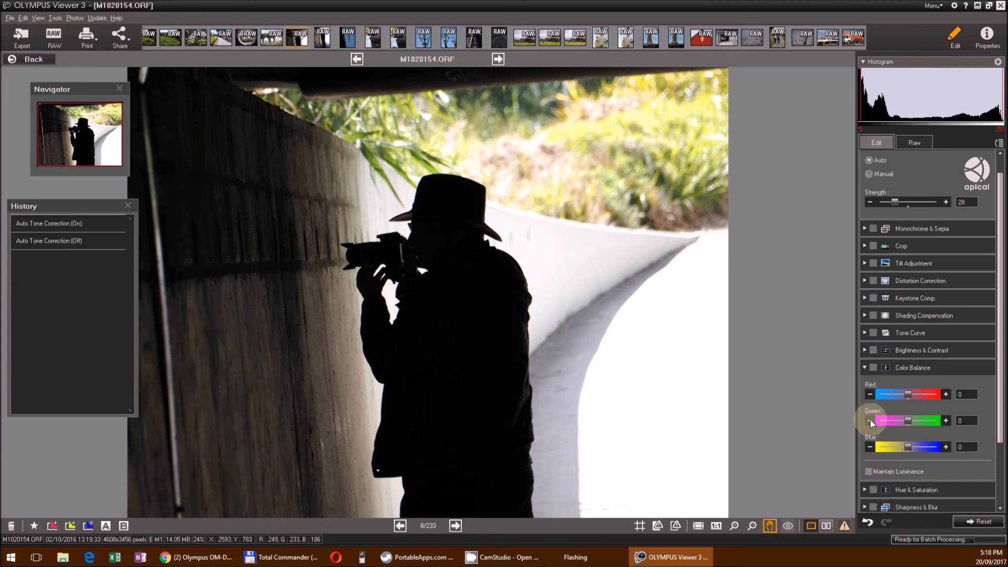
left_click(865, 368)
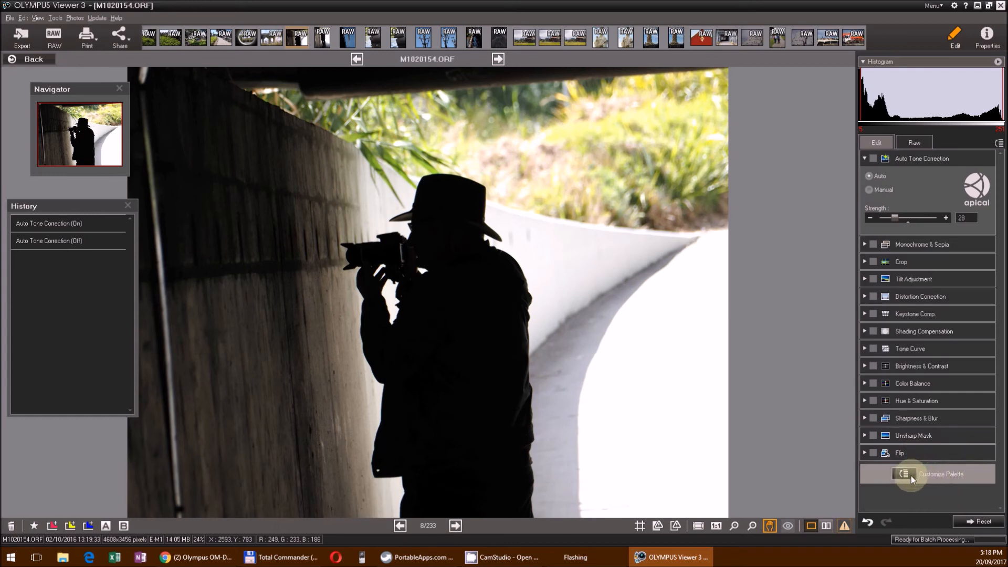
- Customize the Edit palette to include Insert Text, Red-Eye, Noise Reduction, Color Filter and Gamma
left_click(911, 476)
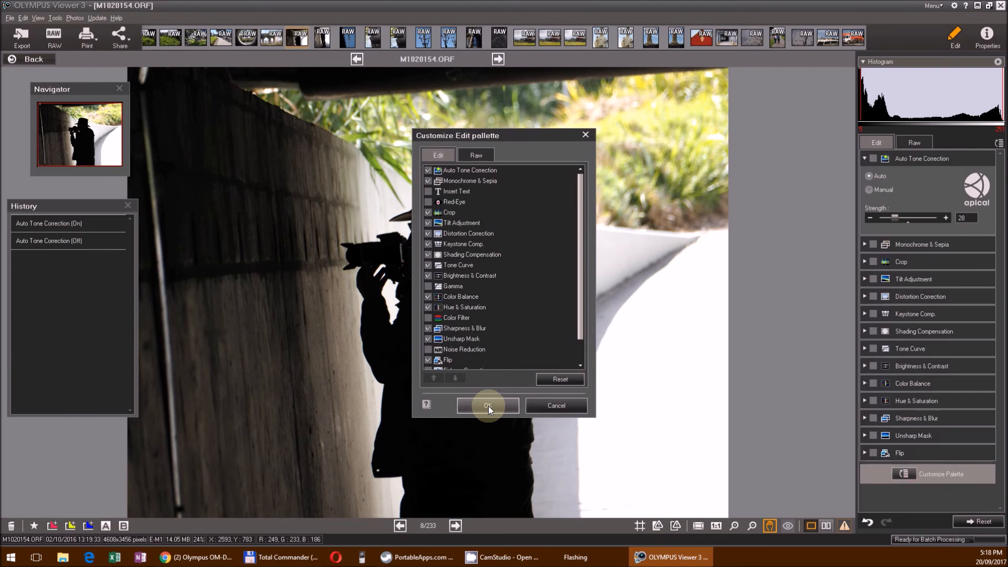
left_click(428, 193)
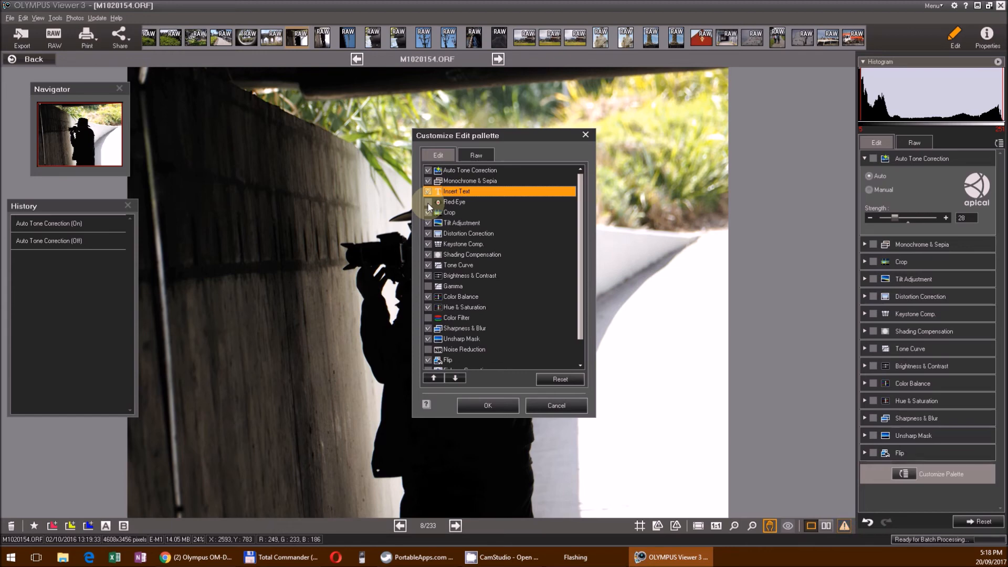
left_click(428, 203)
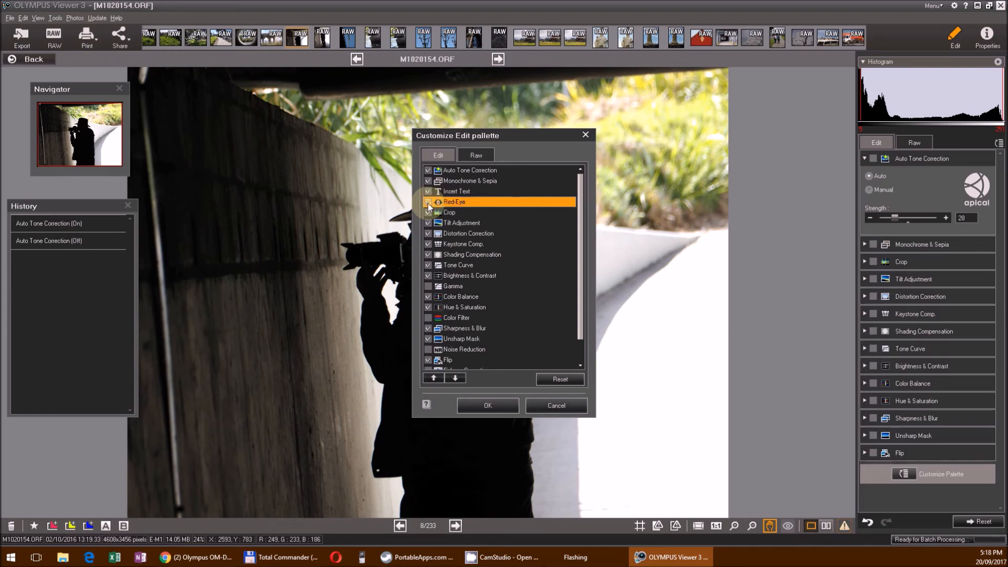
left_click(427, 350)
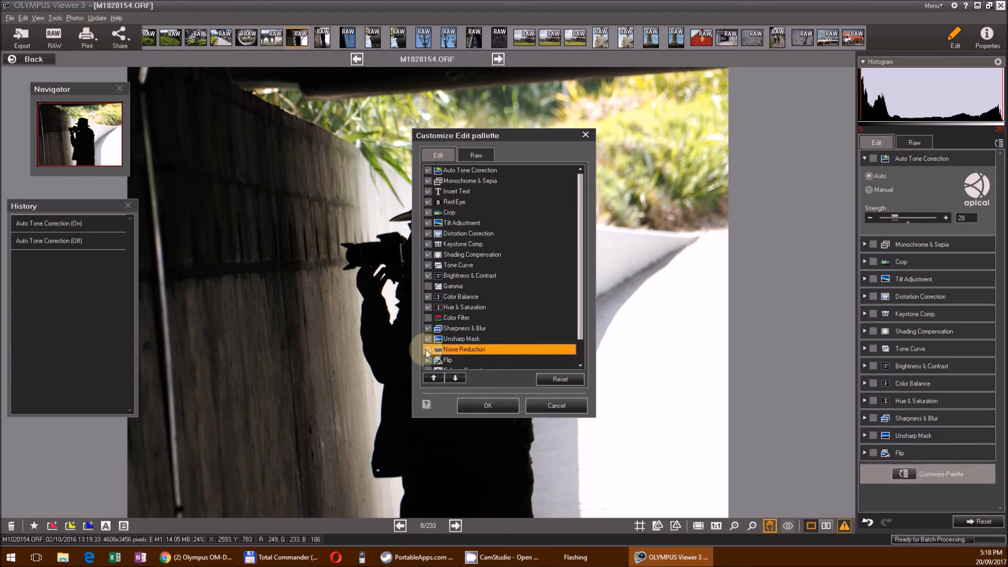
left_click(428, 319)
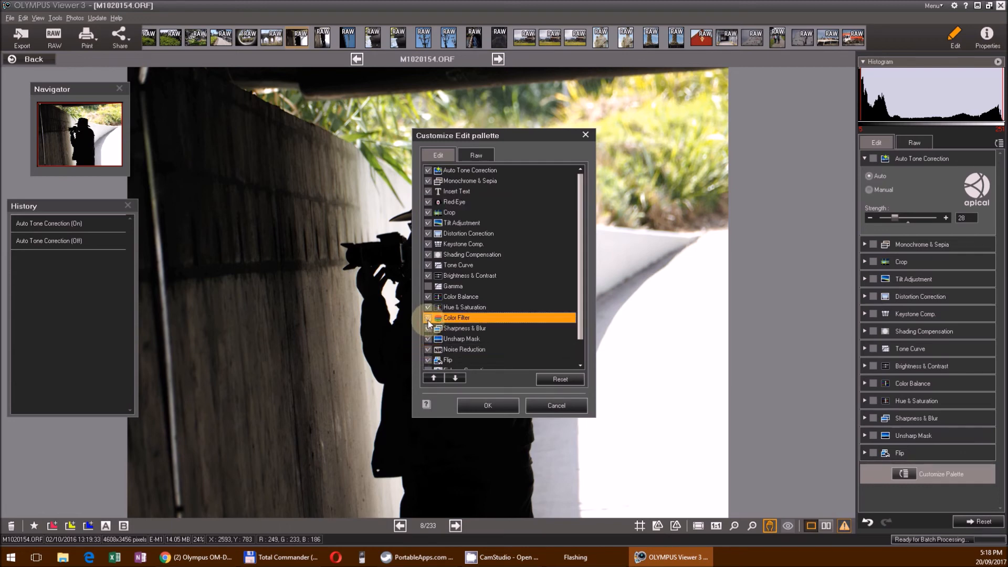
left_click(428, 286)
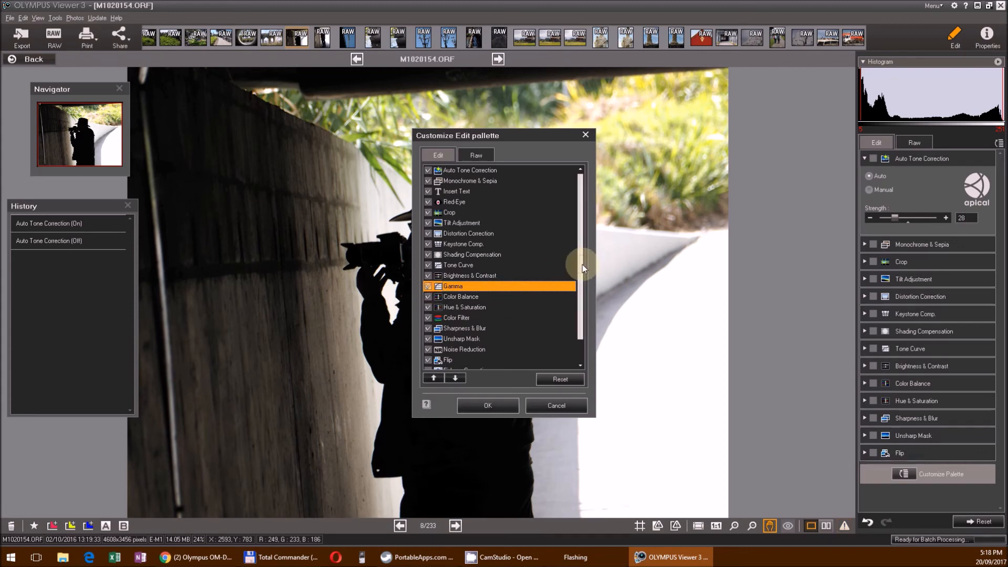
- Include Fisheye Correction in the Edit palette as well, and apply the palette customization
scroll(573, 320, "down", 1)
scroll(578, 344, "down", 2)
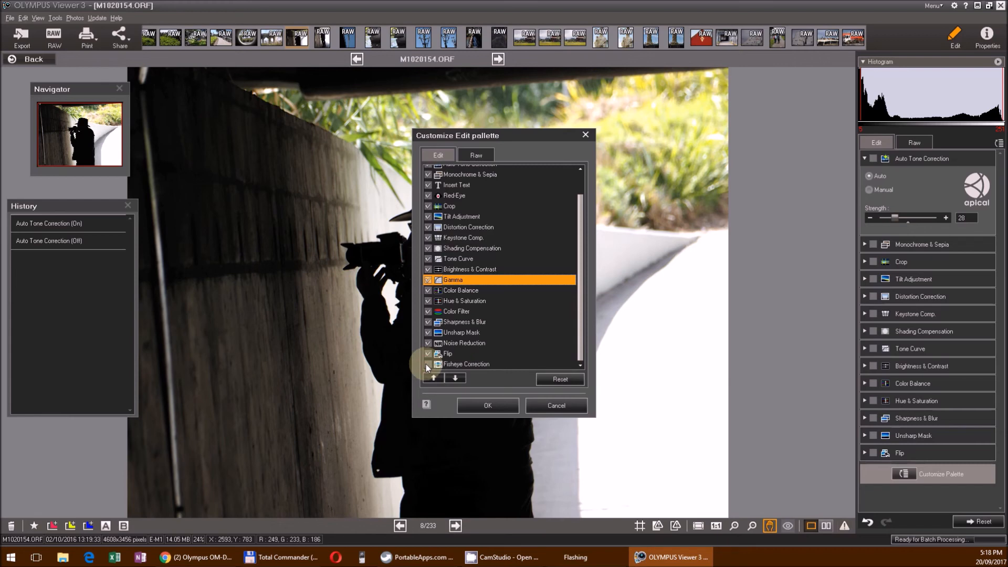
left_click(438, 357)
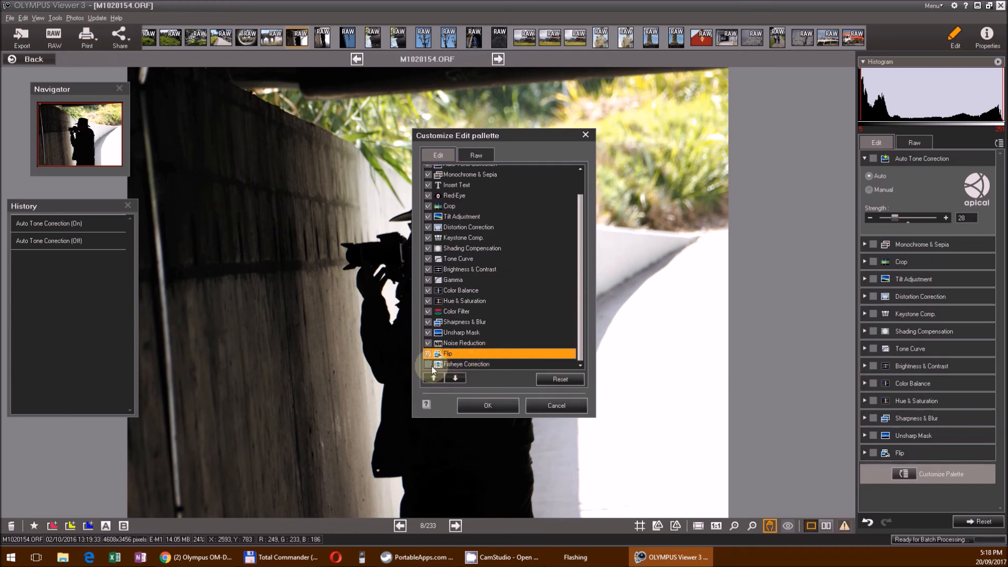
left_click(429, 364)
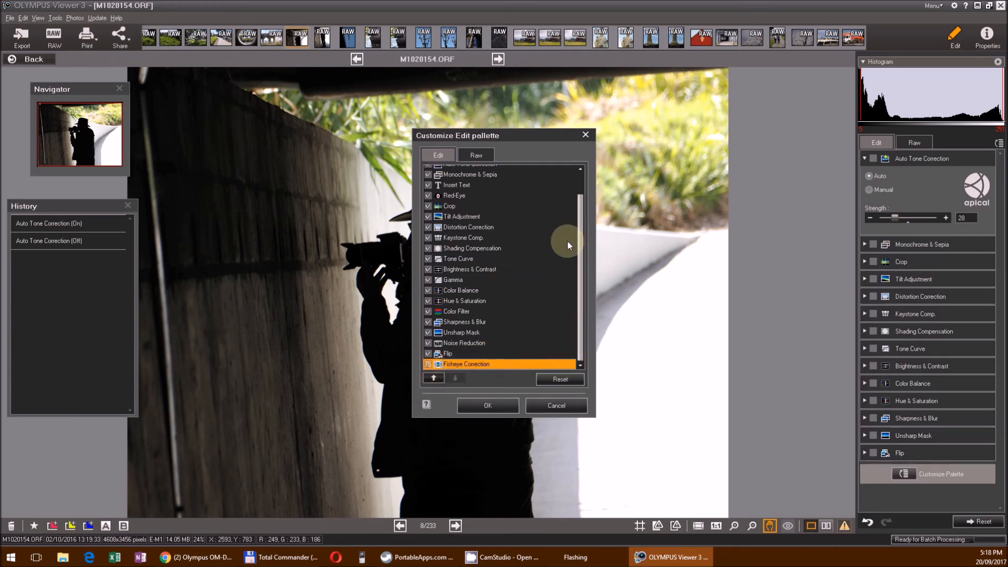
left_click(580, 179)
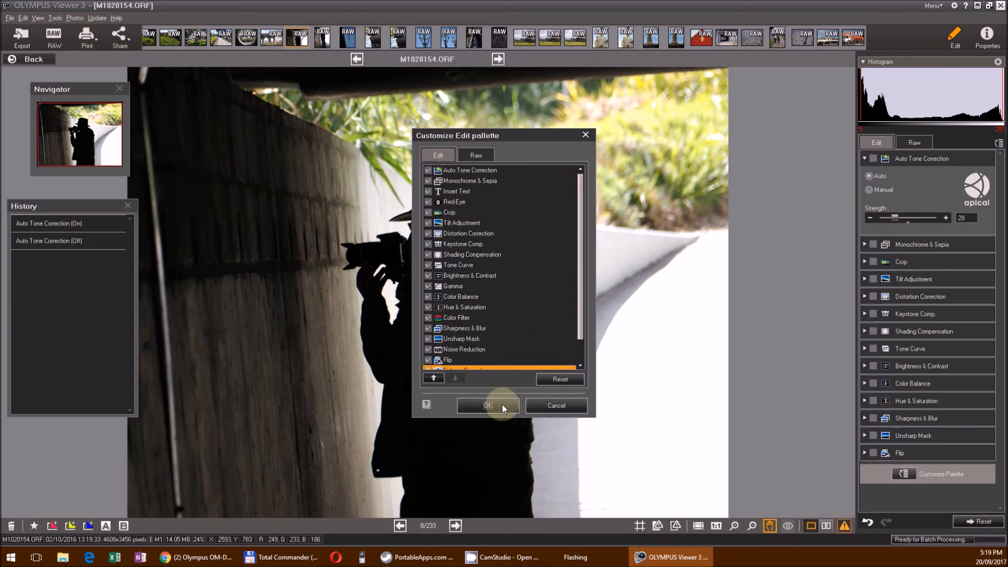
left_click(488, 405)
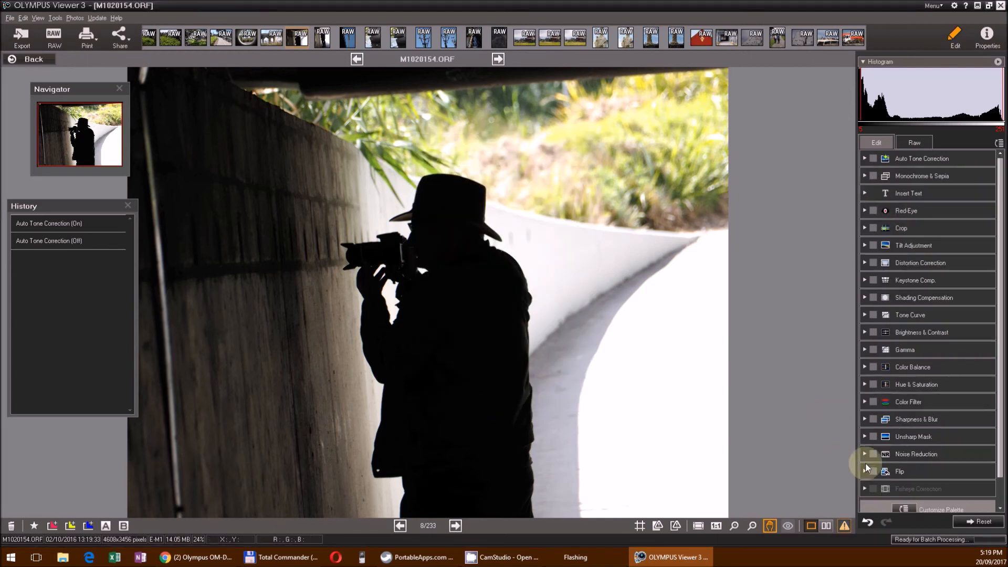
scroll(867, 465, "down", 1)
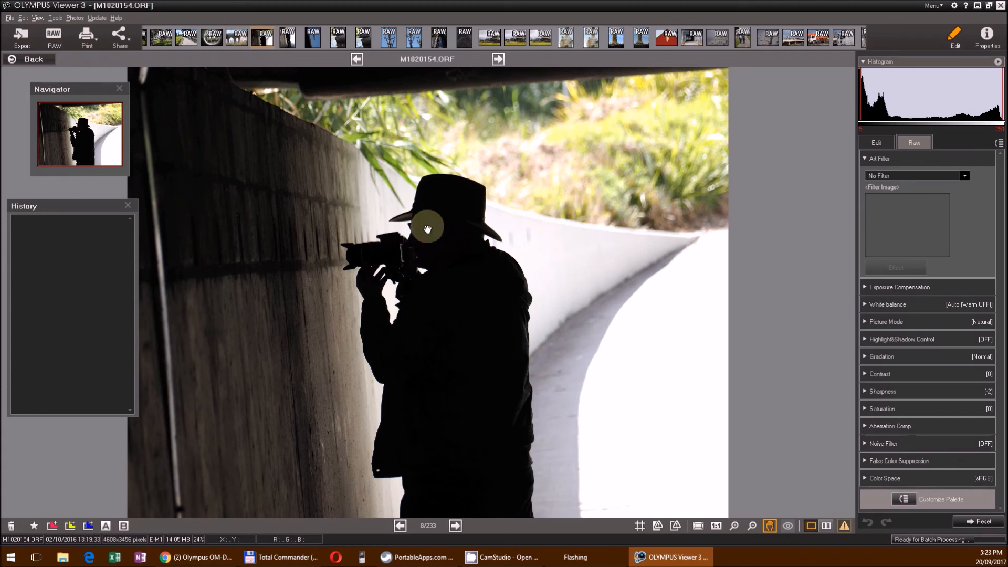
- Apply the Grainy Film art filter to the silhouetted photographer's RAW photo
left_click(905, 178)
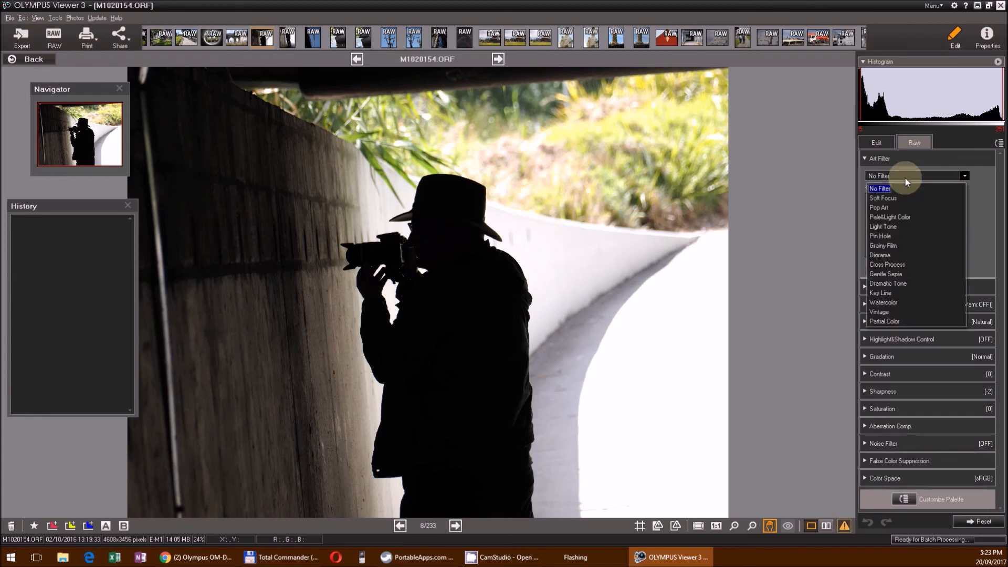
left_click(884, 245)
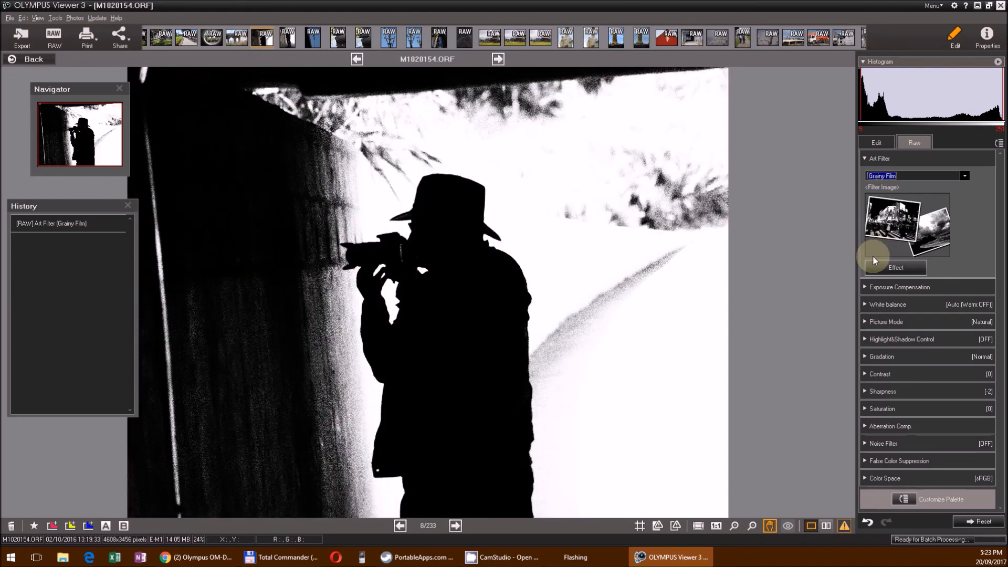
- Open the statue photo M1020170.ORF and apply the Vintage art filter to it
left_click(616, 38)
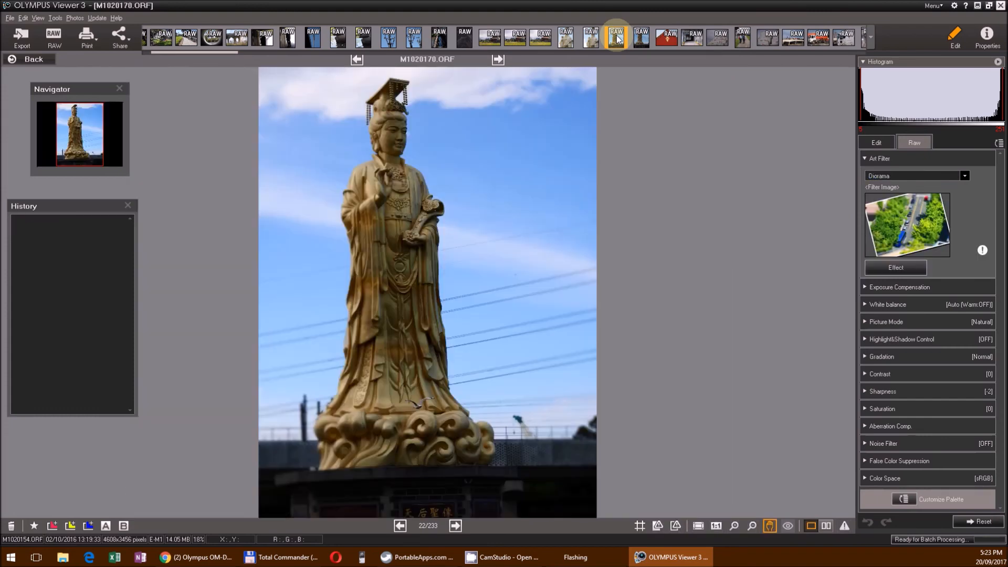
left_click(896, 176)
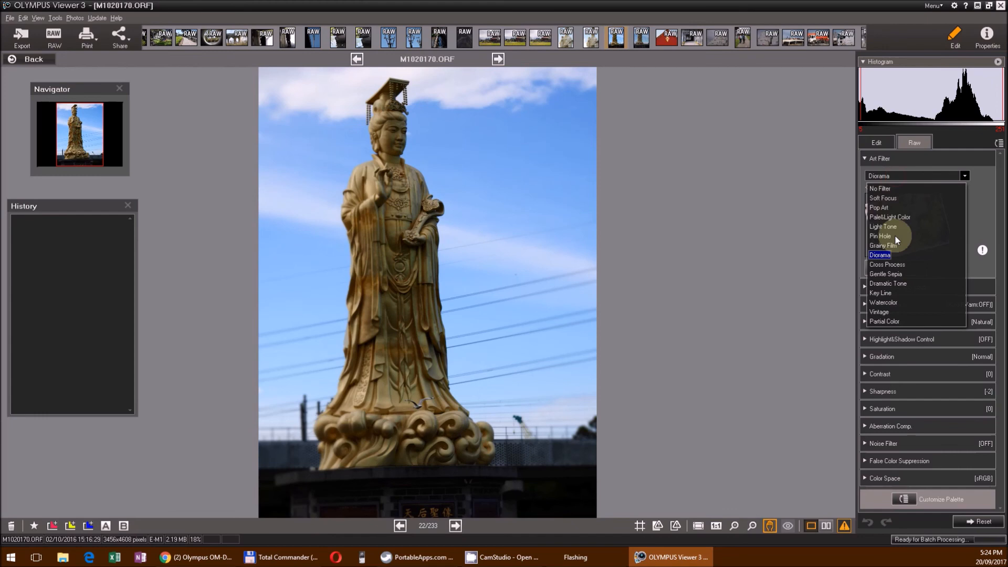
key("Up")
key("Up")
key("Up")
key("Up")
key("Up")
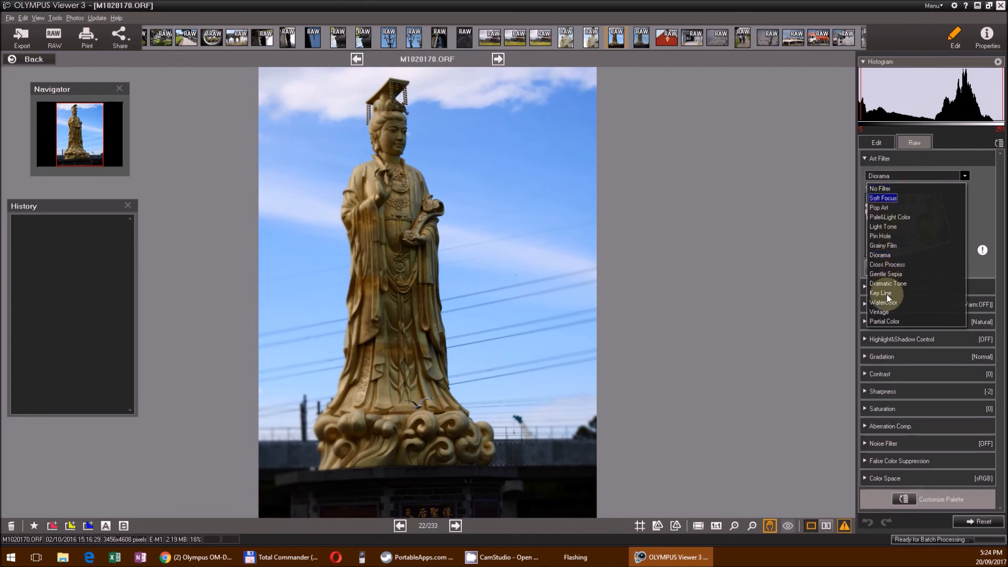
key("Down")
key("Down")
key("Down")
key("Down")
key("Down")
key("Down")
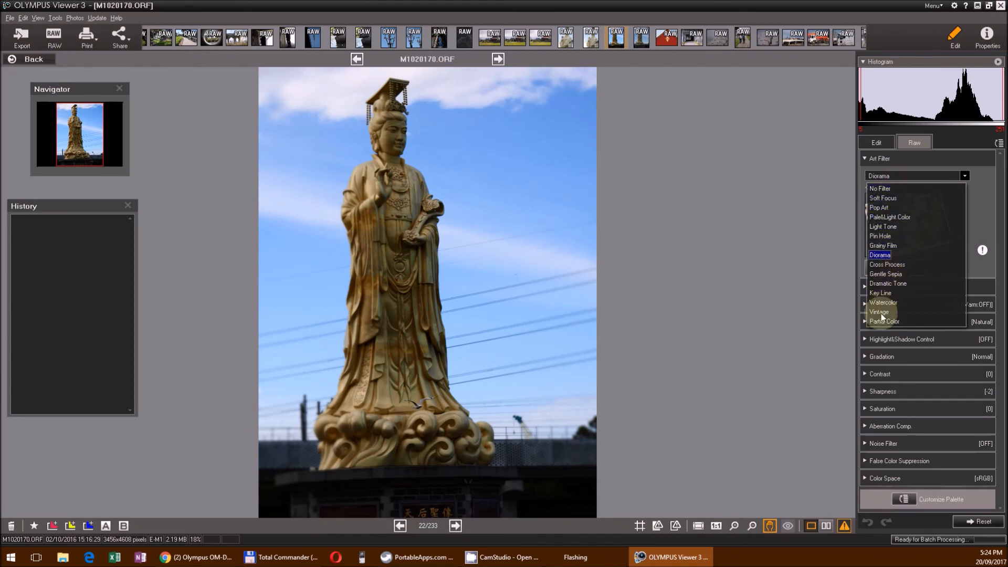
key("Down")
key("Down")
key("Down")
left_click(882, 313)
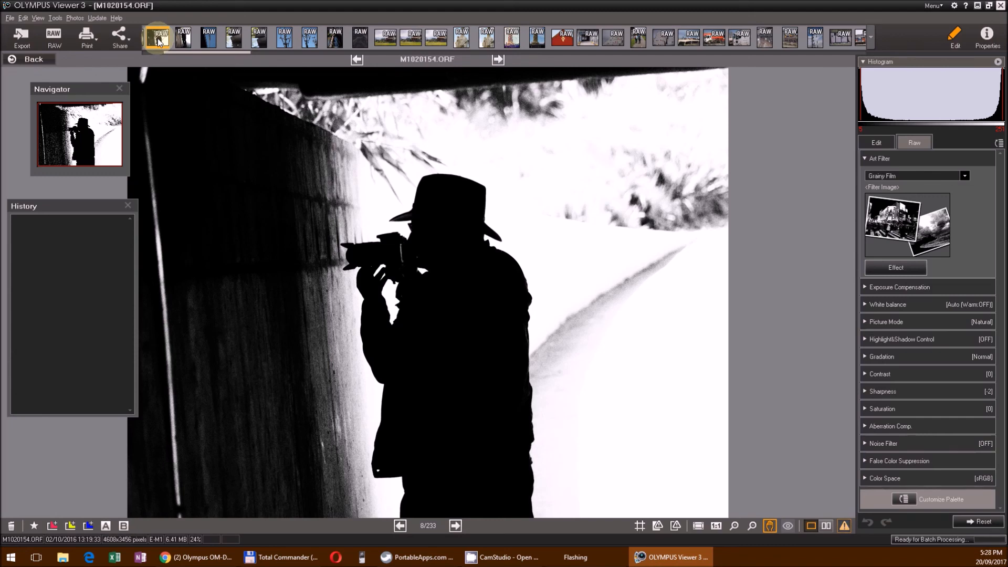
- View the Vintage-filtered statue photo again and examine the format options for exporting it
key("z")
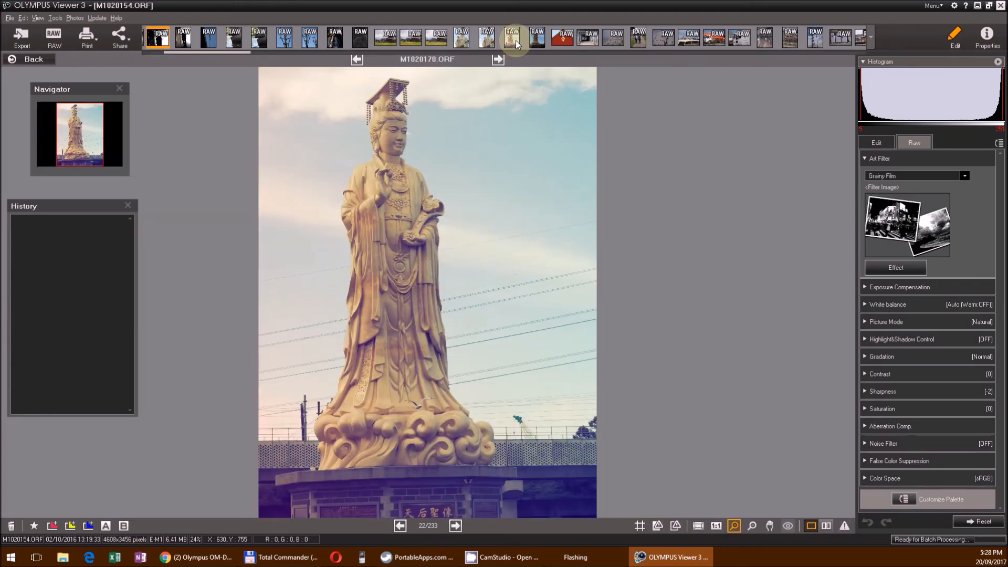
left_click(517, 44)
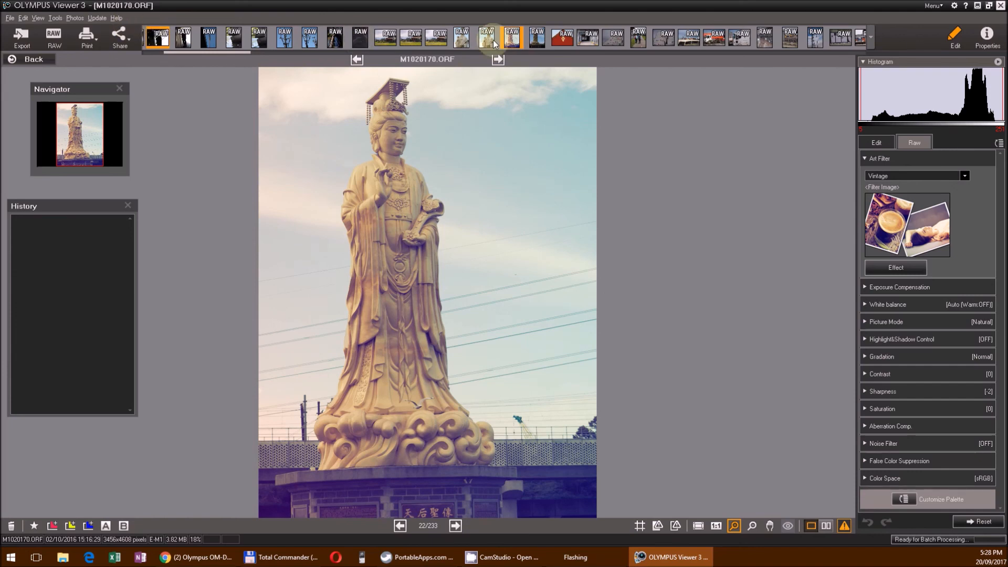
left_click(21, 36)
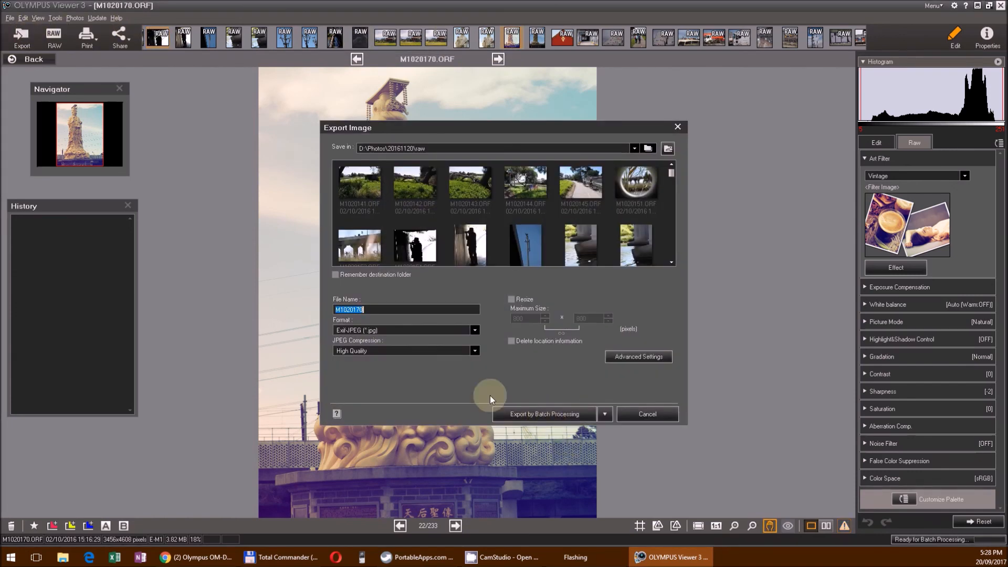
left_click(475, 330)
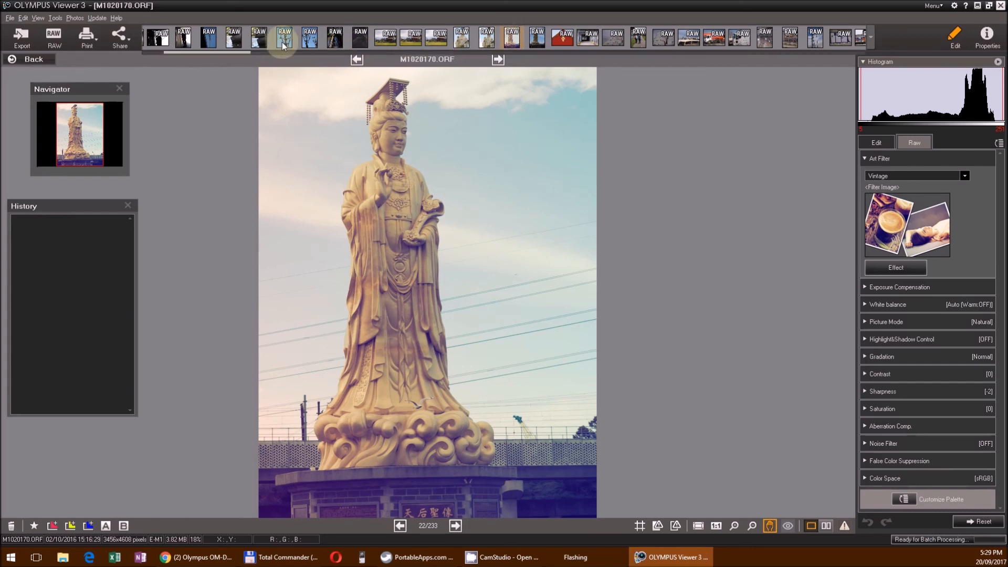
- Start exporting the silhouetted photographer's photo M1020154 and set the destination folder to D:\Photos\20161120\edited
left_click(166, 41)
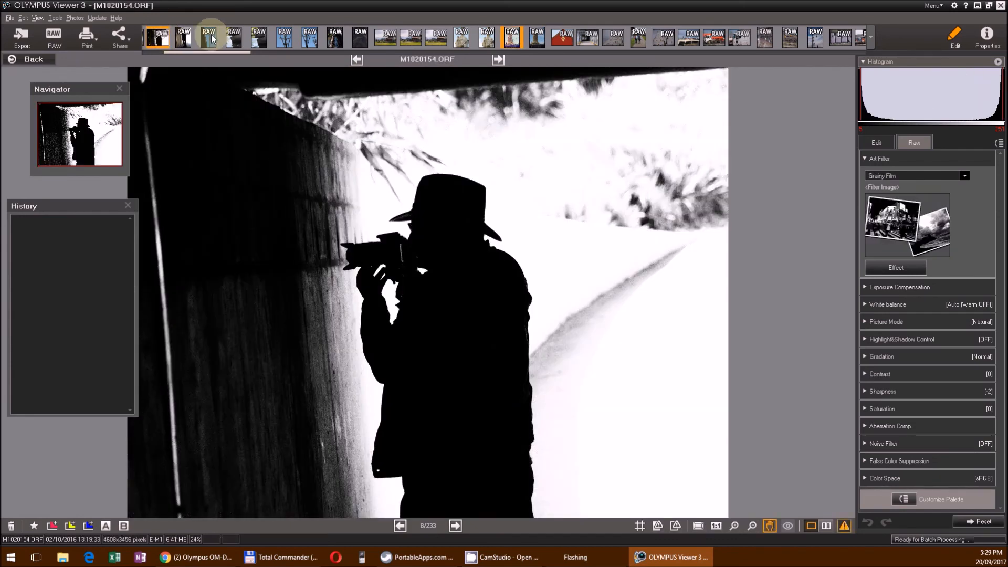
left_click(510, 41)
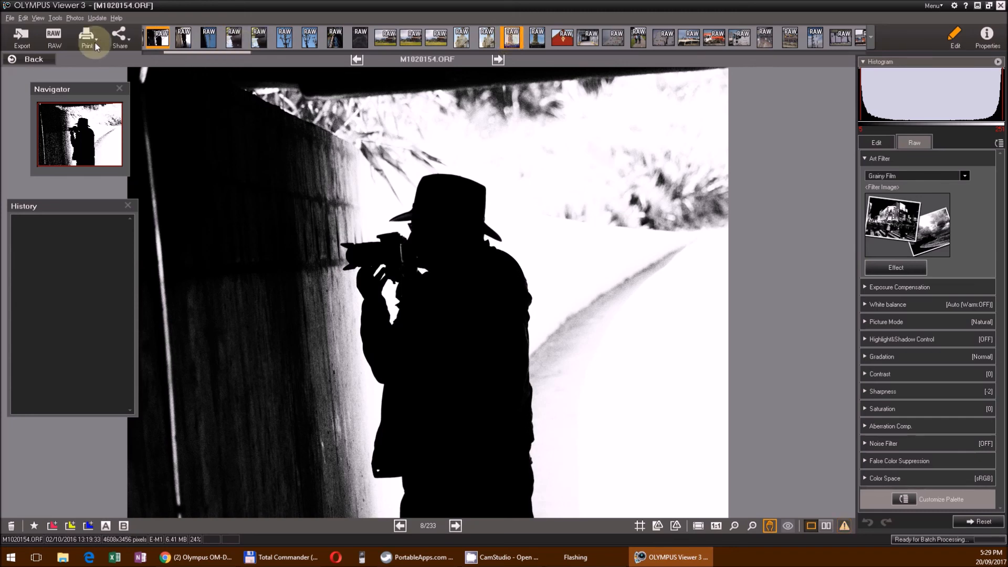
left_click(26, 38)
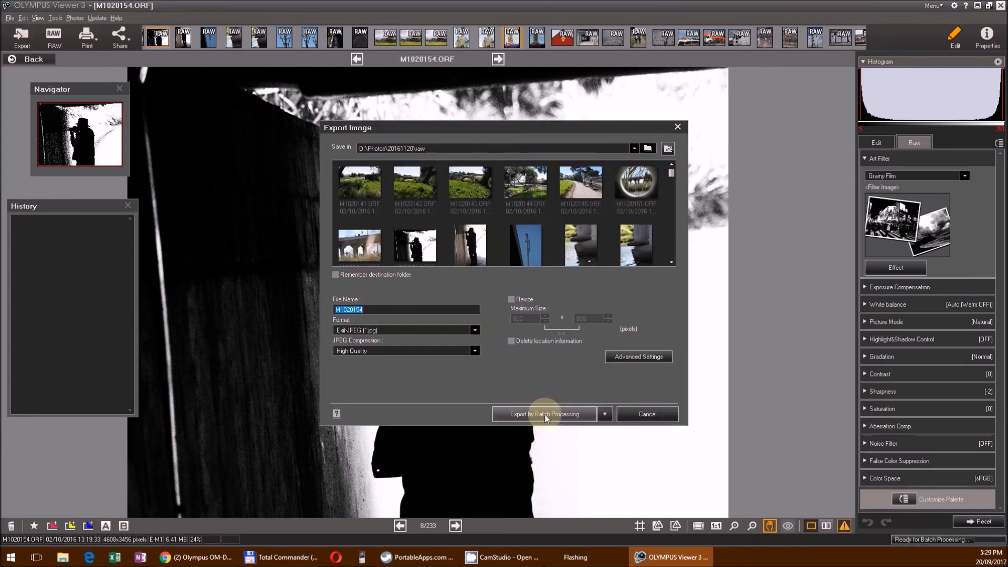
left_click(649, 149)
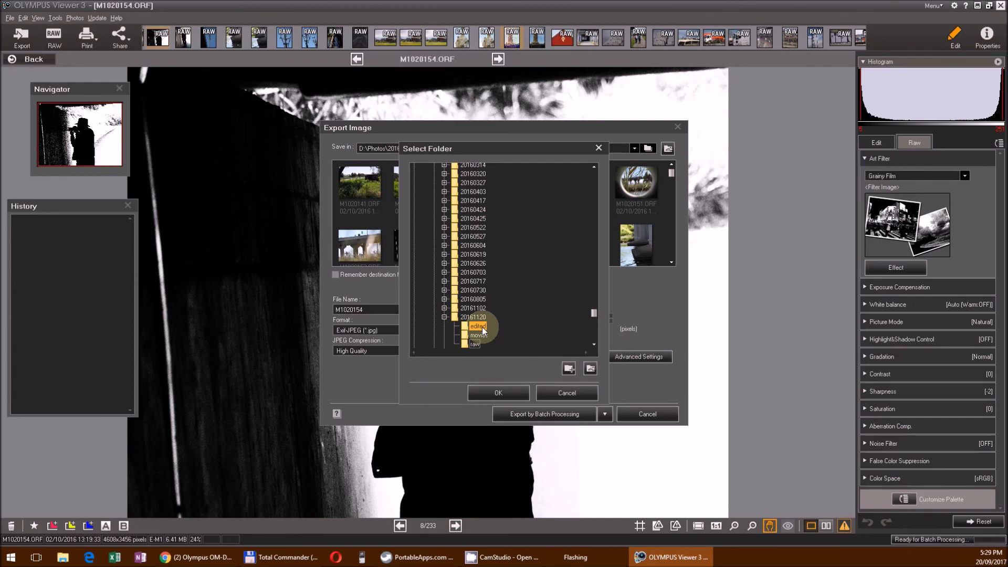
left_click(520, 394)
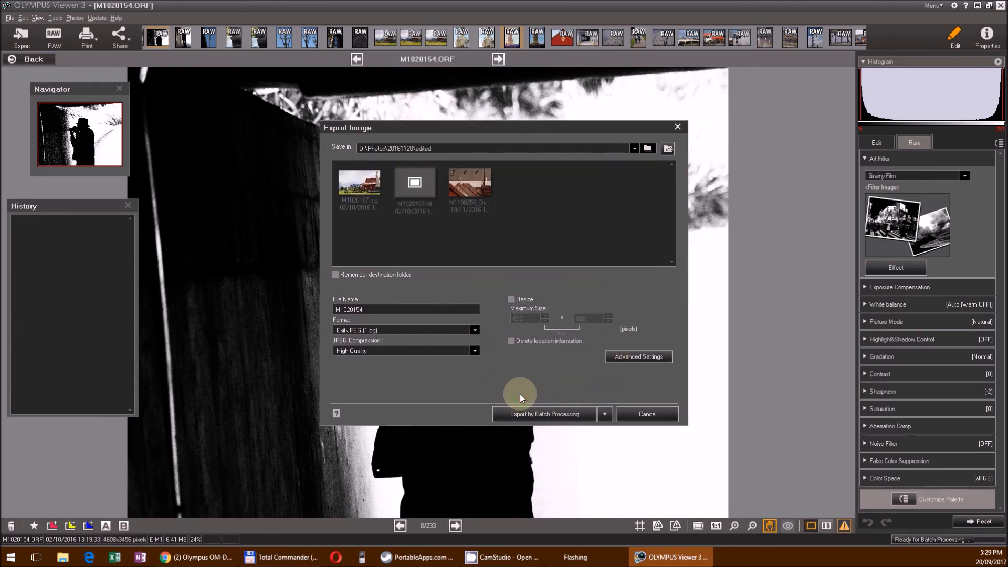
- Set the export format to Exif-JPEG (*.jpg) with High Quality JPEG compression
left_click(364, 331)
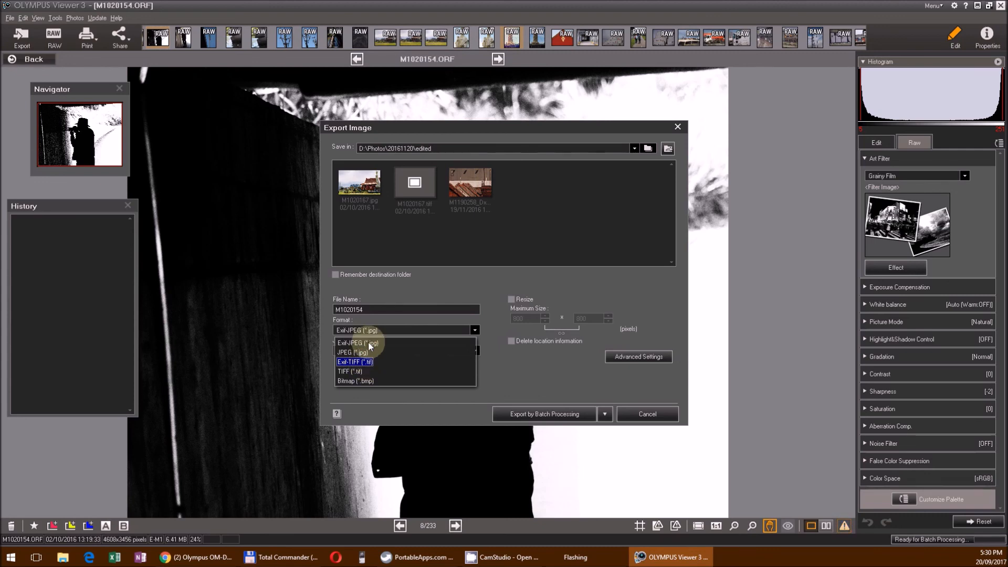
left_click(369, 342)
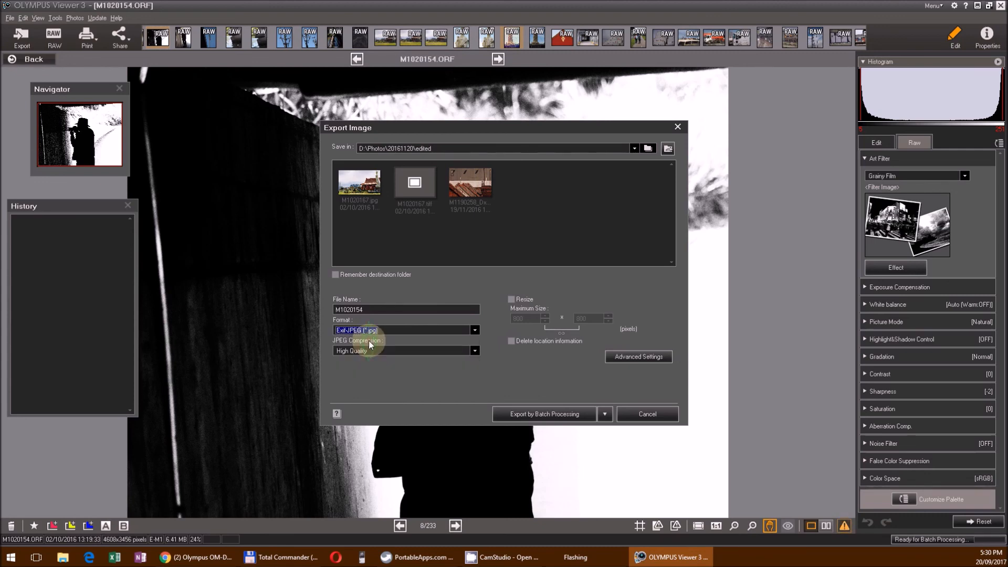
left_click(372, 350)
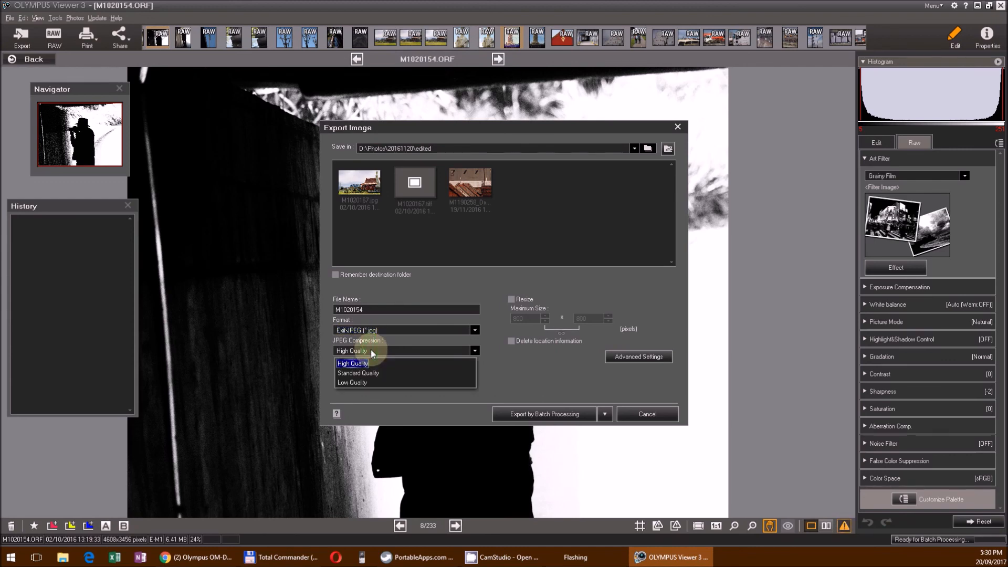
left_click(371, 349)
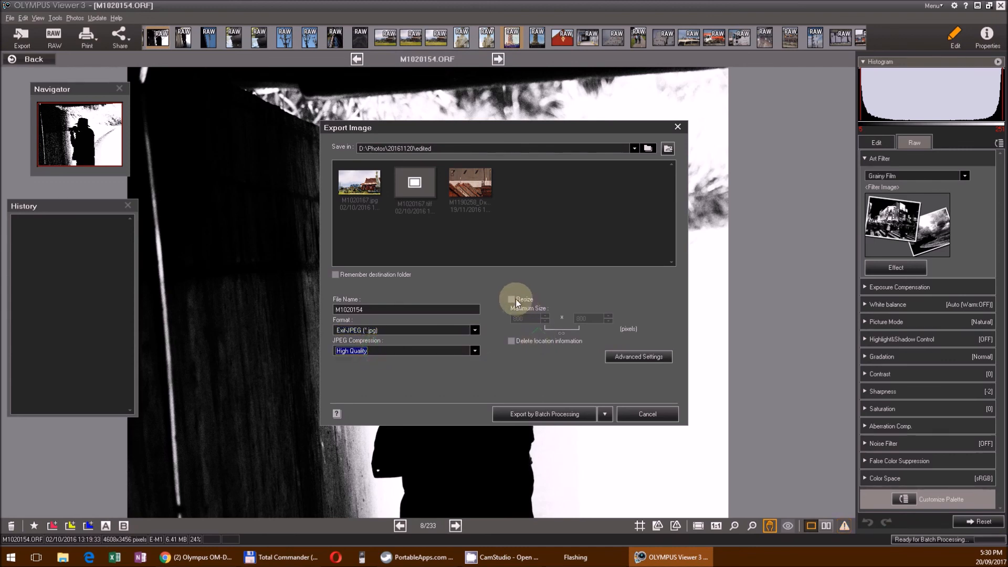
- Review the advanced settings and saving choices, and export the photo by batch processing
left_click(631, 358)
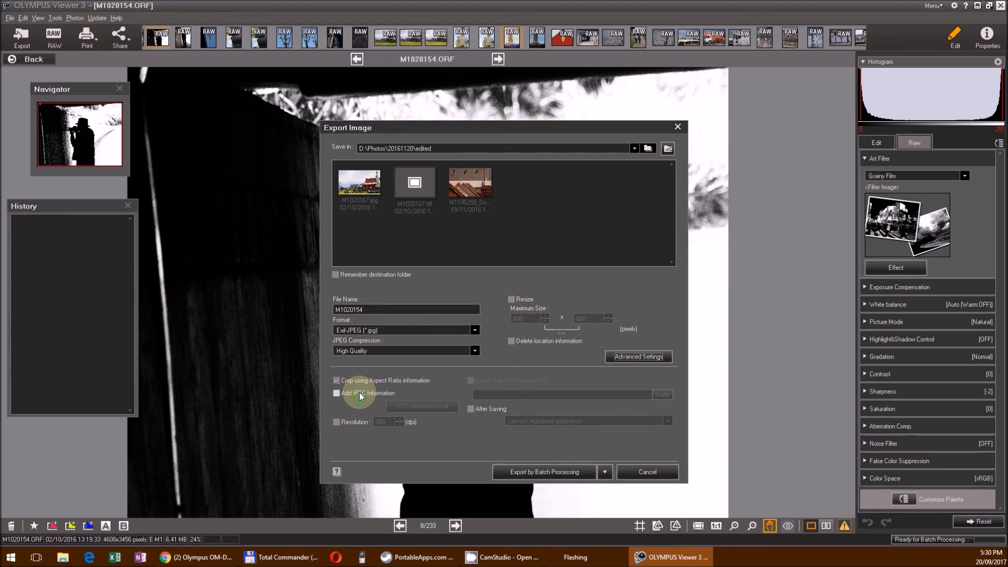
left_click(602, 472)
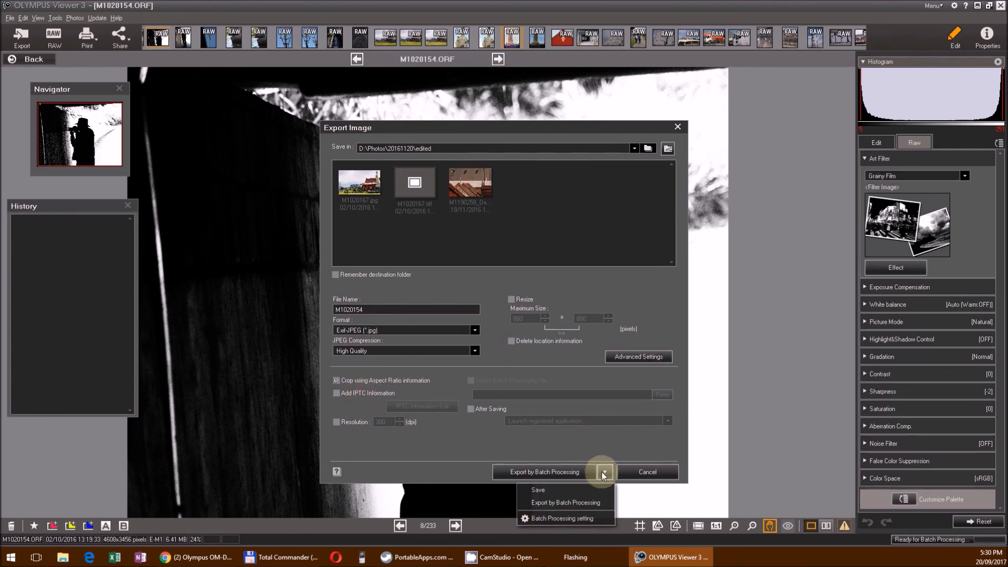
left_click(559, 473)
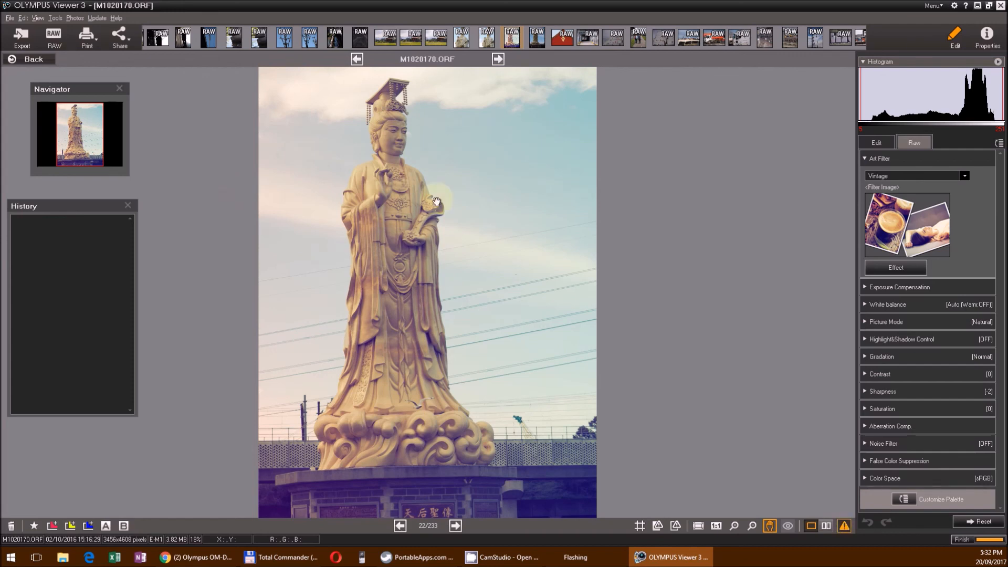
- Copy the edit settings of the Vintage-filtered statue photo M1020170.ORF
left_click(24, 18)
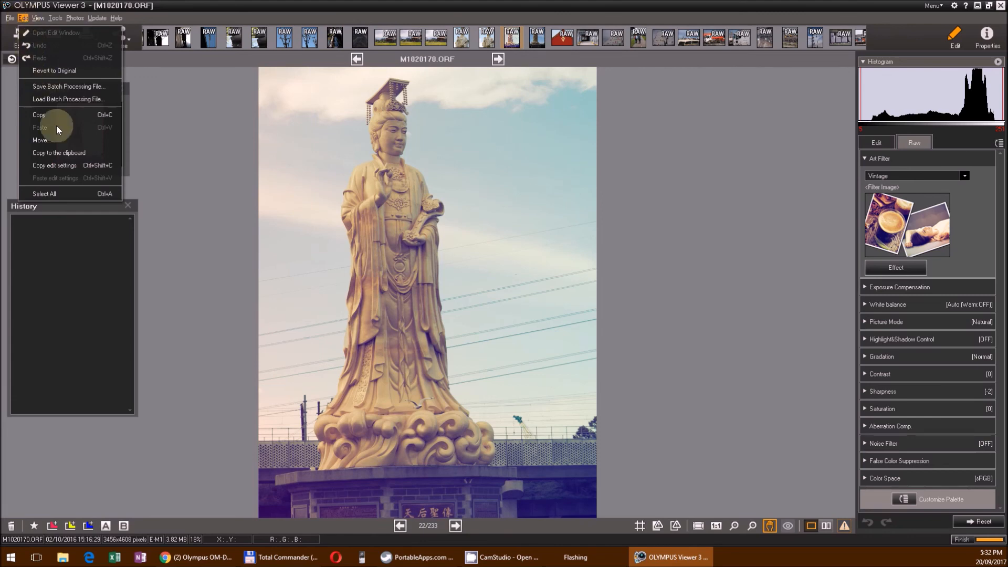
key("Down")
key("Down")
key("Down")
key("Down")
key("Down")
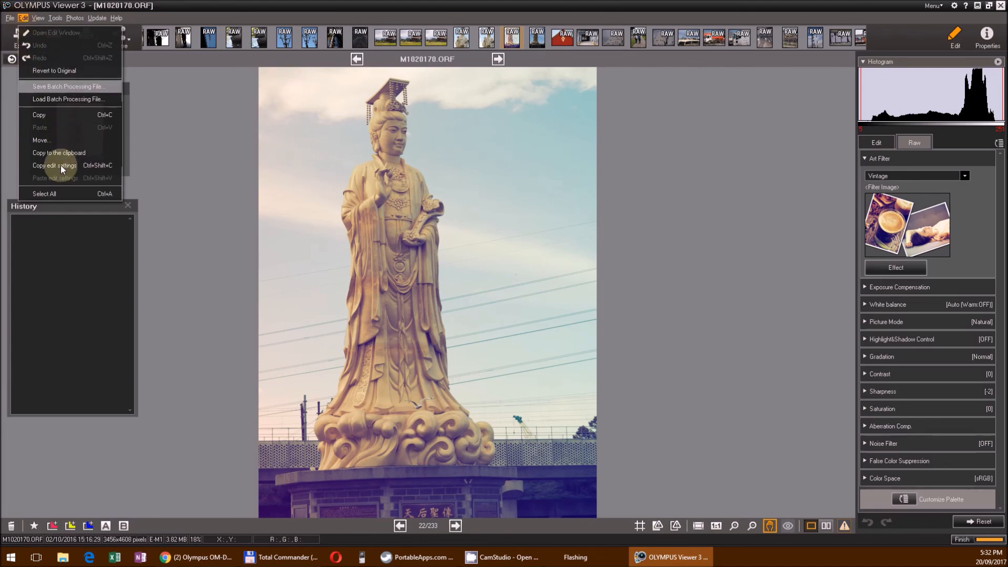
key("Down")
key("Down")
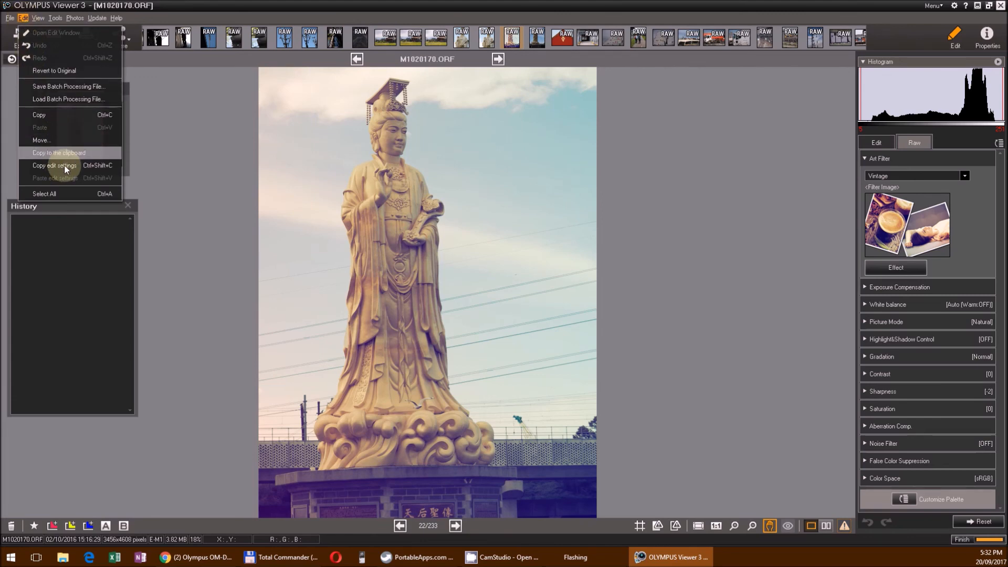
left_click(64, 165)
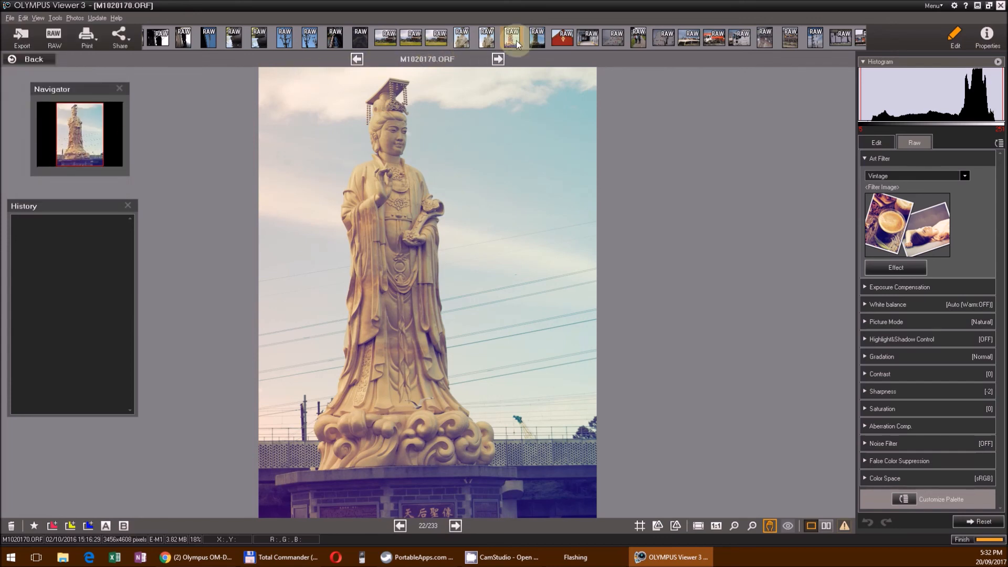
- Open the neighbouring statue photo M1020171.ORF and paste the copied edit settings onto it
left_click(535, 38)
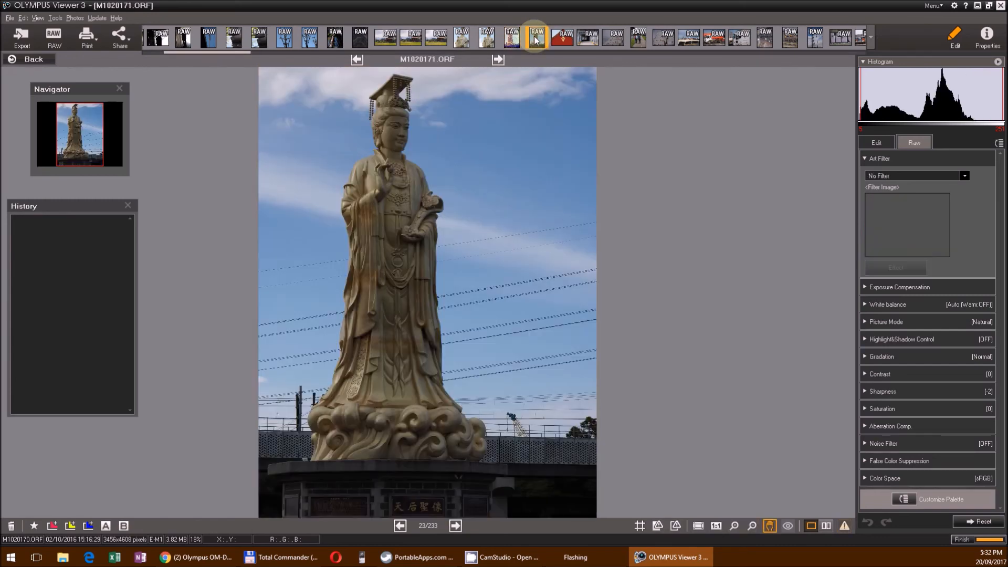
left_click(24, 17)
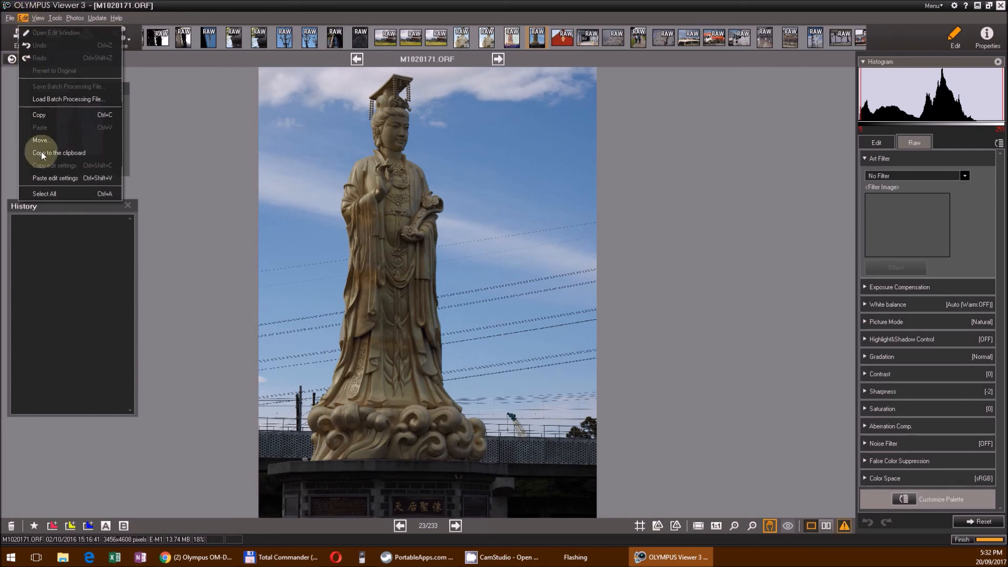
key("Down")
key("Down")
key("Down")
key("Down")
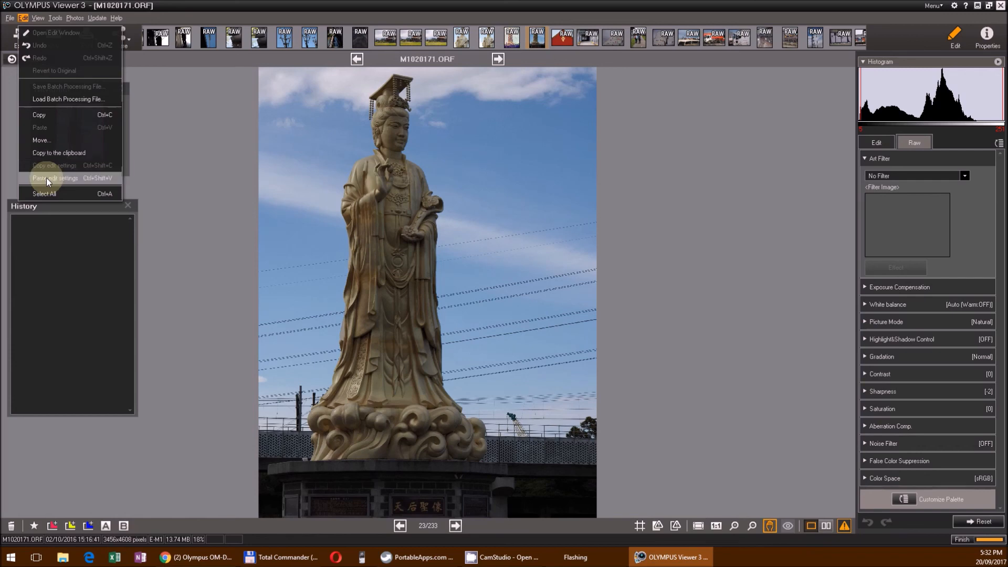
key("Return")
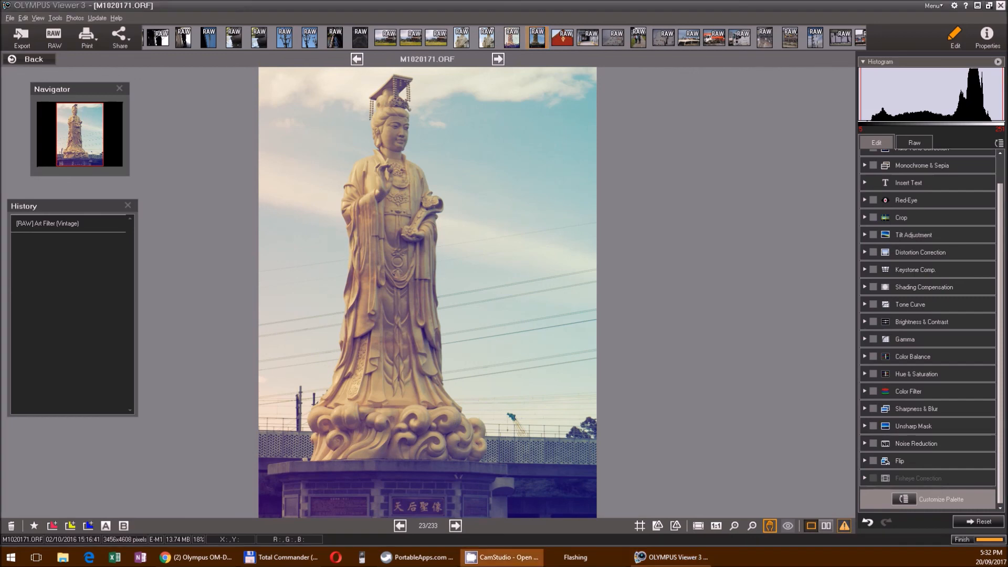
- Return to the thumbnail view and open the statue photos M1020170 and M1020171 together in the Light Box
double_click(347, 138)
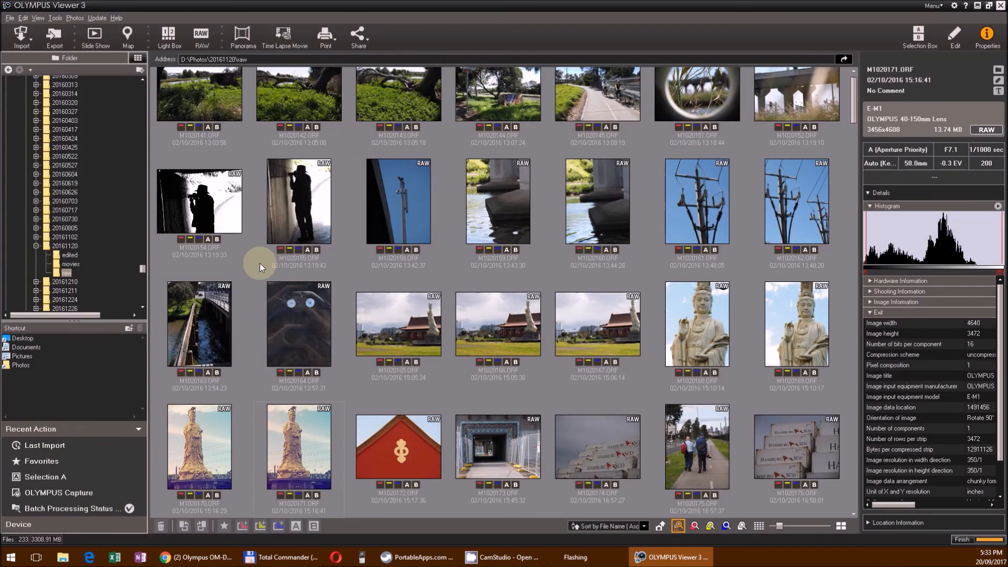
left_click(210, 423)
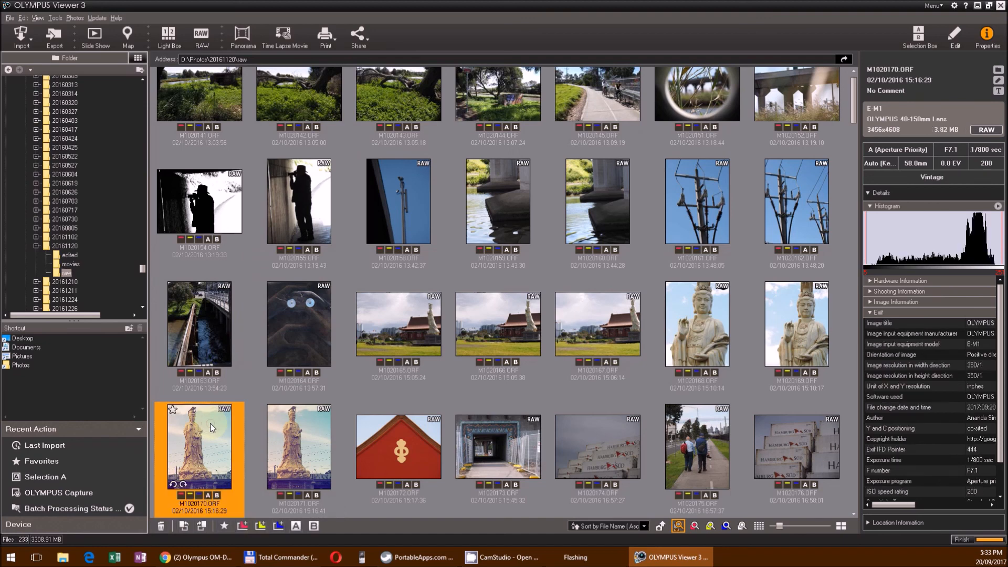
left_click(288, 434, "ctrl")
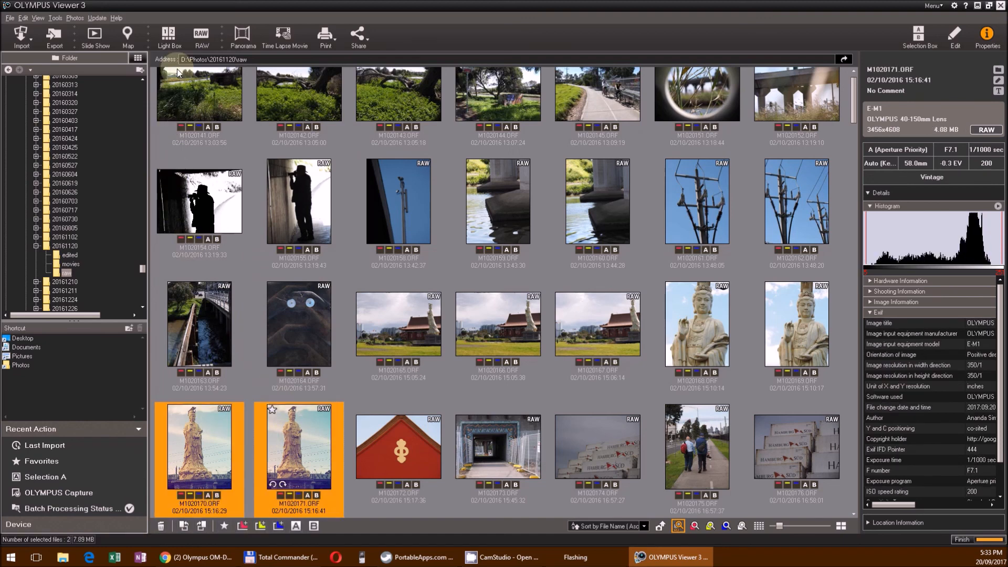
left_click(169, 34)
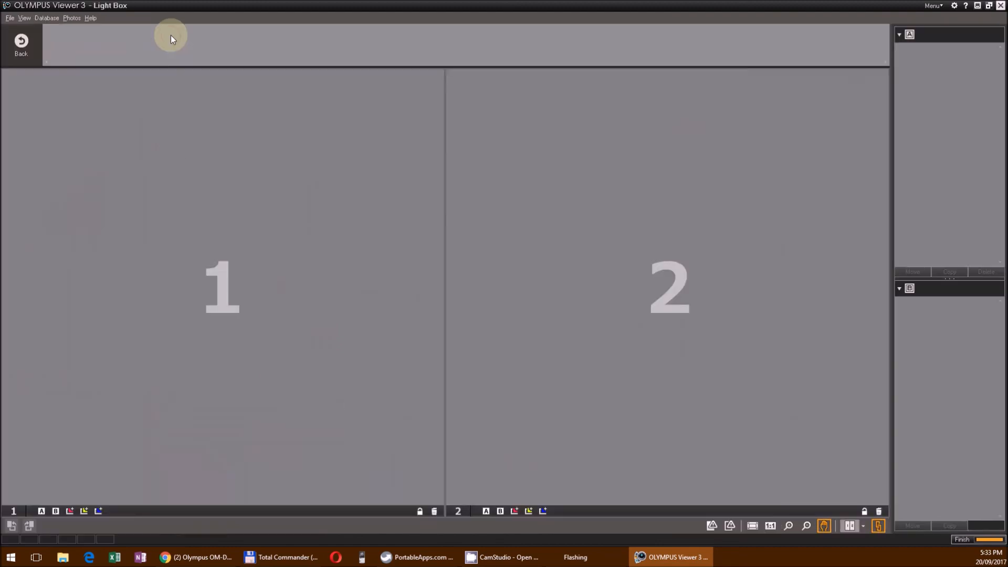